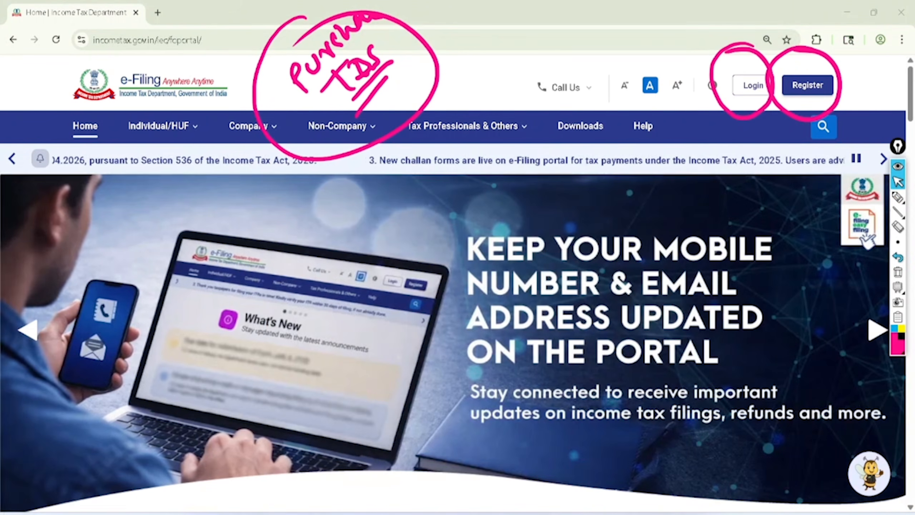
# Clear the pen annotations from the e-Filing home page and open the portal's login page
pyautogui.click(898, 272)
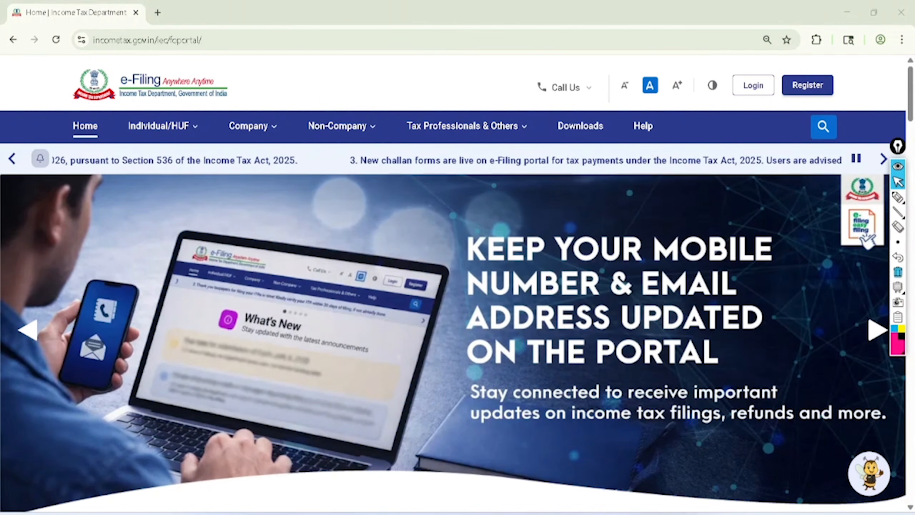
pyautogui.click(752, 85)
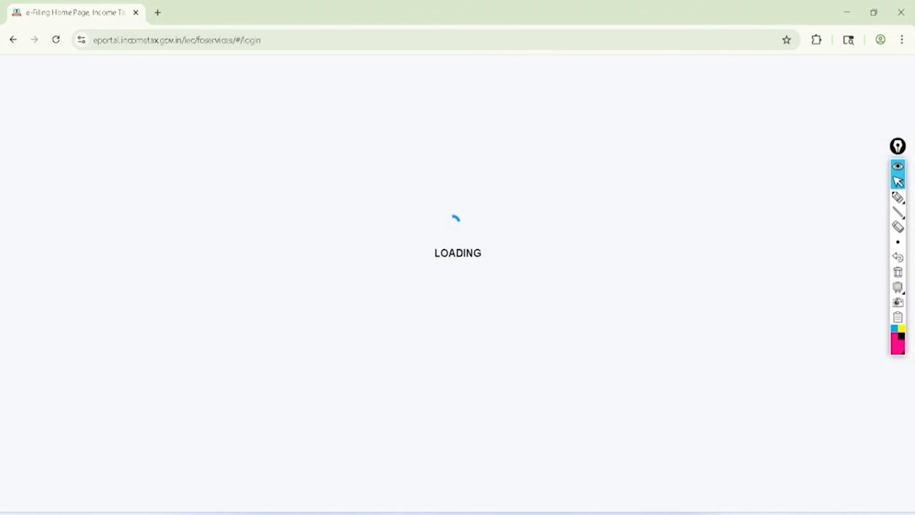
# Annotate the login form in pink pen: circle the User ID label and Continue, and tick the PAN and Aadhaar options
pyautogui.click(898, 197)
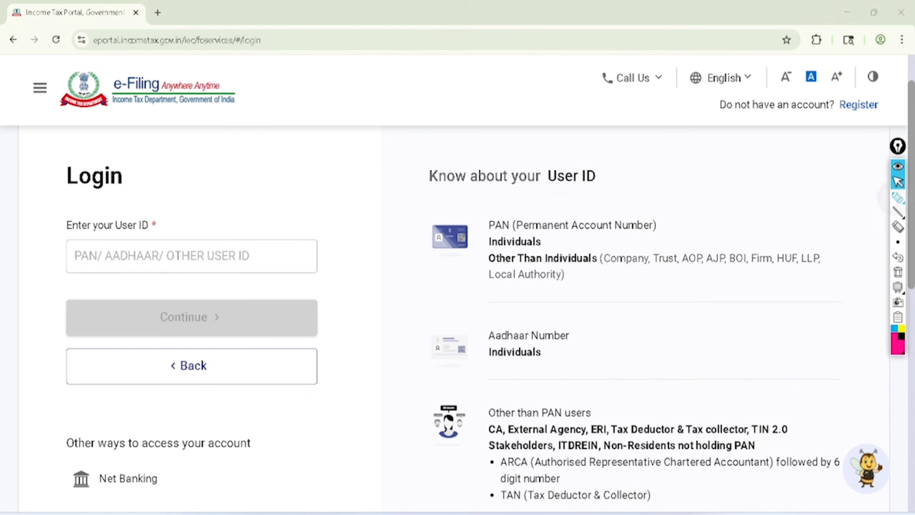
pyautogui.moveTo(41, 231)
pyautogui.mouseDown()
pyautogui.moveTo(122, 239)
pyautogui.moveTo(52, 227)
pyautogui.moveTo(40, 247)
pyautogui.mouseUp()
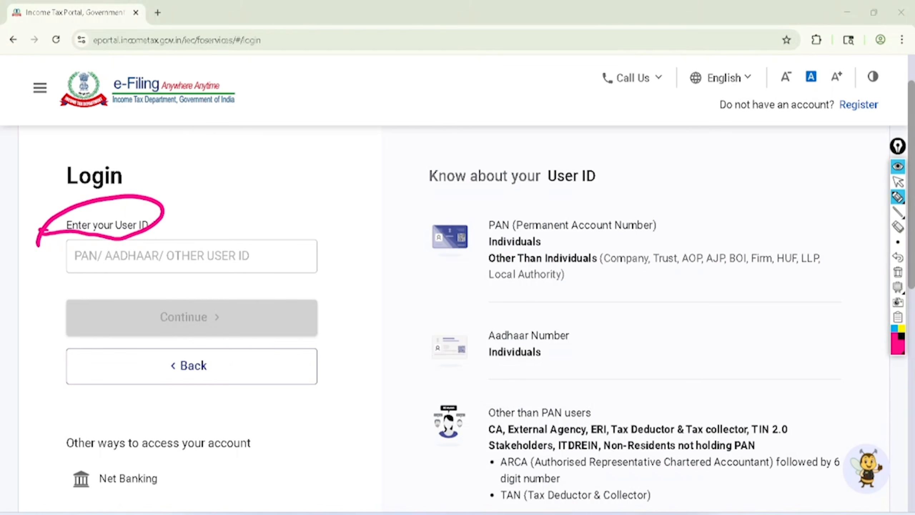
pyautogui.moveTo(121, 270); pyautogui.dragTo(156, 253)
pyautogui.moveTo(66, 270); pyautogui.dragTo(98, 254)
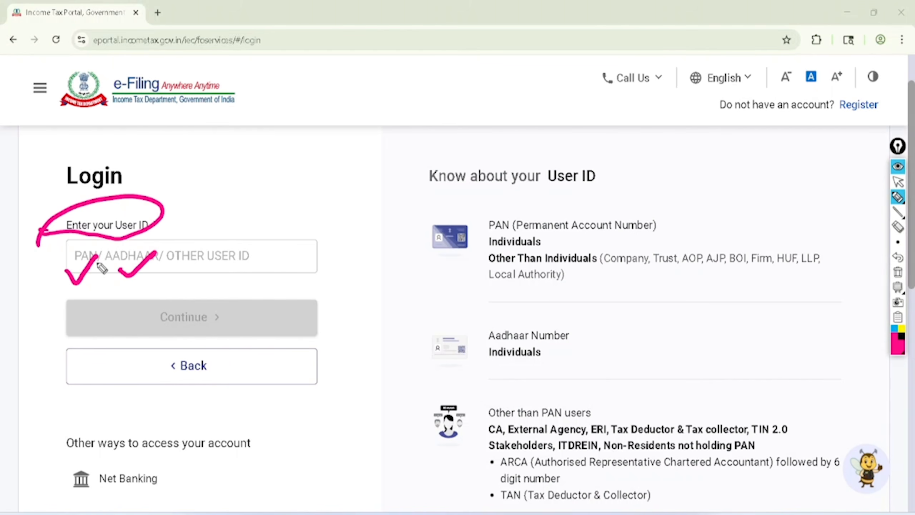
pyautogui.moveTo(200, 284)
pyautogui.mouseDown()
pyautogui.moveTo(147, 299)
pyautogui.moveTo(196, 273)
pyautogui.moveTo(164, 299)
pyautogui.mouseUp()
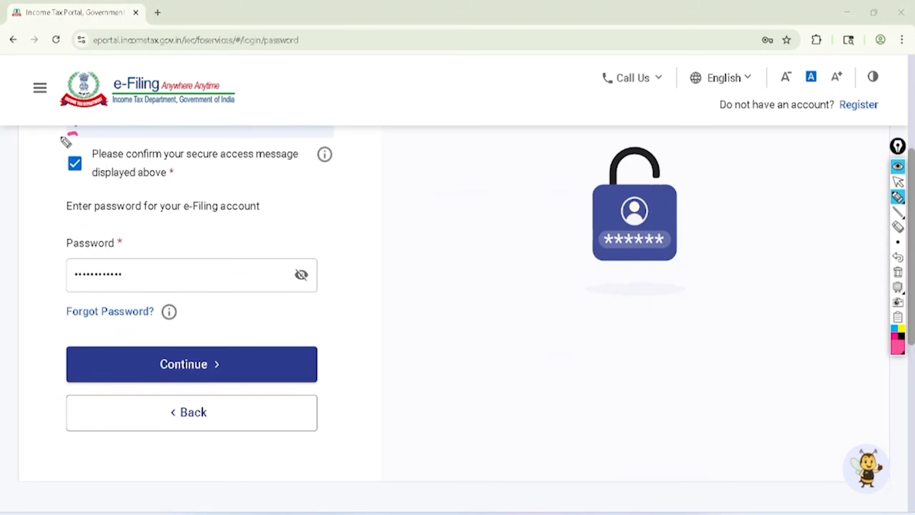
# Annotate the password page in pink pen: circle the secure access confirmation, Password, Forgot Password and Continue, adding a tick beside Forgot Password
pyautogui.moveTo(66, 143)
pyautogui.mouseDown()
pyautogui.moveTo(108, 182)
pyautogui.moveTo(76, 131)
pyautogui.mouseUp()
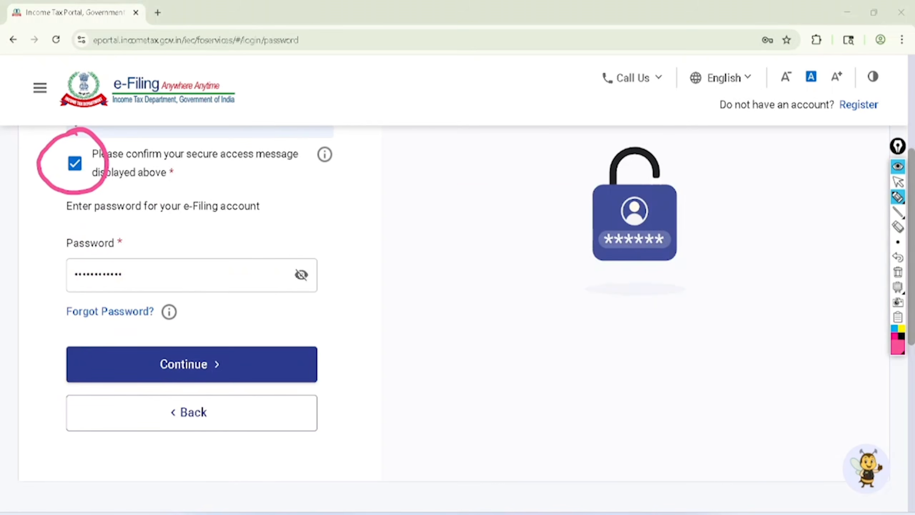
pyautogui.moveTo(117, 214)
pyautogui.mouseDown()
pyautogui.moveTo(68, 242)
pyautogui.moveTo(129, 284)
pyautogui.moveTo(107, 224)
pyautogui.mouseUp()
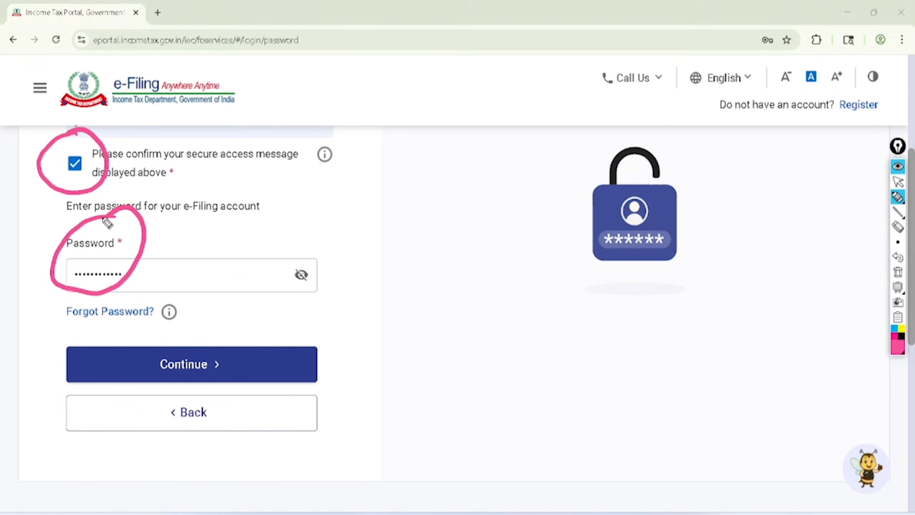
pyautogui.moveTo(54, 319)
pyautogui.mouseDown()
pyautogui.moveTo(104, 335)
pyautogui.moveTo(159, 310)
pyautogui.moveTo(59, 326)
pyautogui.mouseUp()
pyautogui.moveTo(161, 297); pyautogui.dragTo(237, 238)
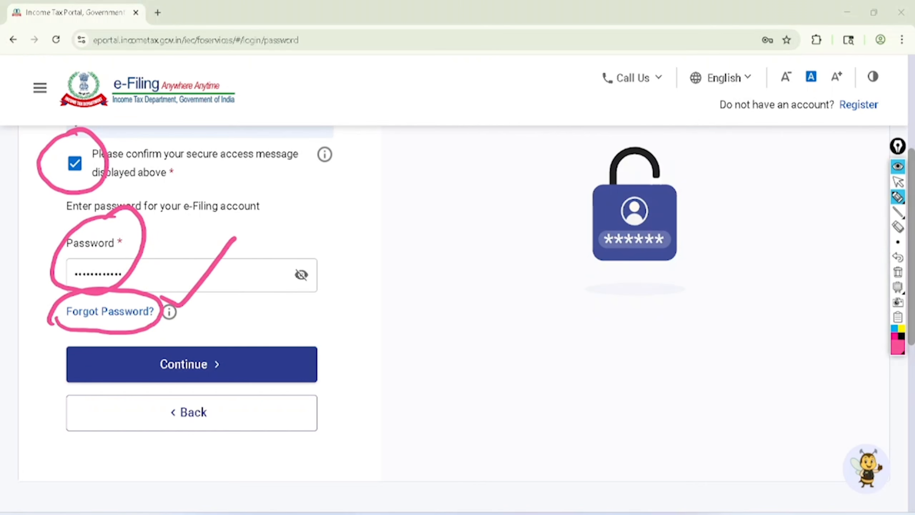
pyautogui.moveTo(196, 323)
pyautogui.mouseDown()
pyautogui.moveTo(232, 393)
pyautogui.moveTo(187, 324)
pyautogui.mouseUp()
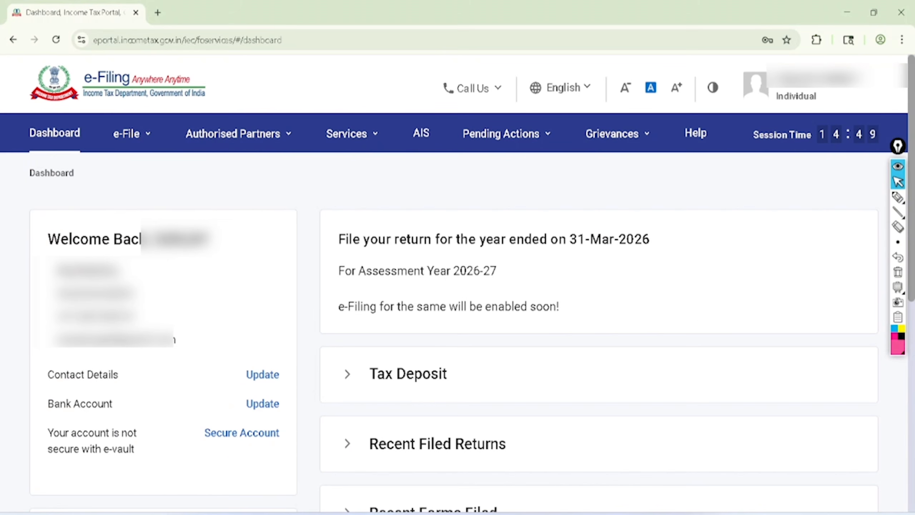
# Put pink pen ticks above Dashboard, e-File, Authorised Partners, Services and AIS on the dashboard, and circle e-File
pyautogui.click(898, 198)
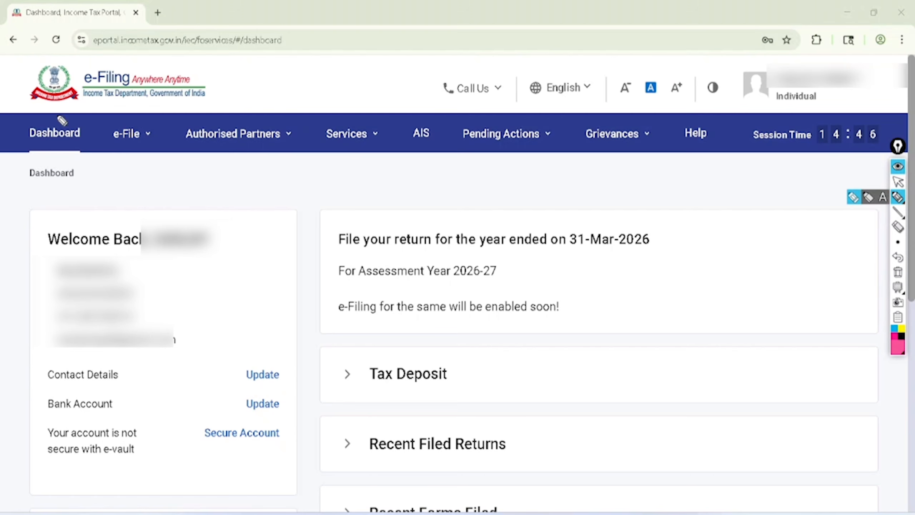
pyautogui.moveTo(57, 117); pyautogui.dragTo(108, 70)
pyautogui.moveTo(133, 117); pyautogui.dragTo(187, 69)
pyautogui.moveTo(215, 107); pyautogui.dragTo(290, 76)
pyautogui.moveTo(323, 109); pyautogui.dragTo(378, 77)
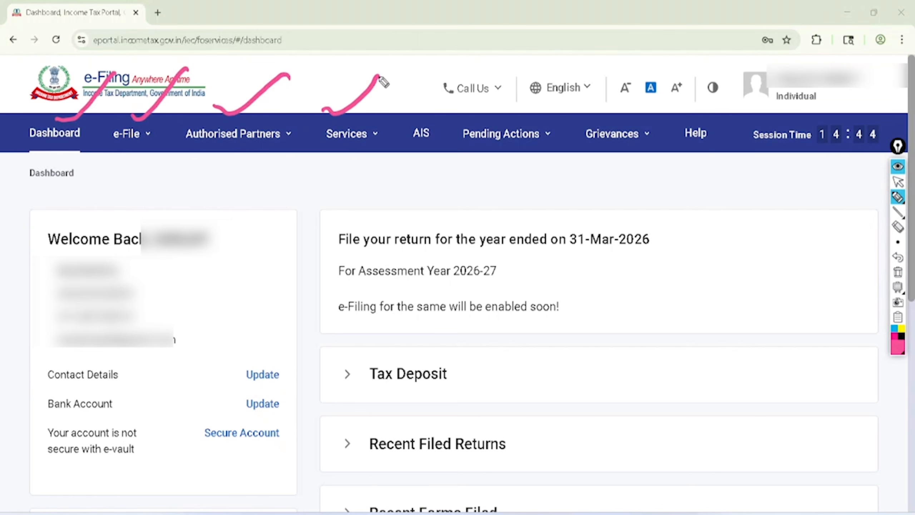
pyautogui.moveTo(411, 113); pyautogui.dragTo(456, 71)
pyautogui.moveTo(135, 96)
pyautogui.mouseDown()
pyautogui.moveTo(170, 104)
pyautogui.moveTo(129, 103)
pyautogui.mouseUp()
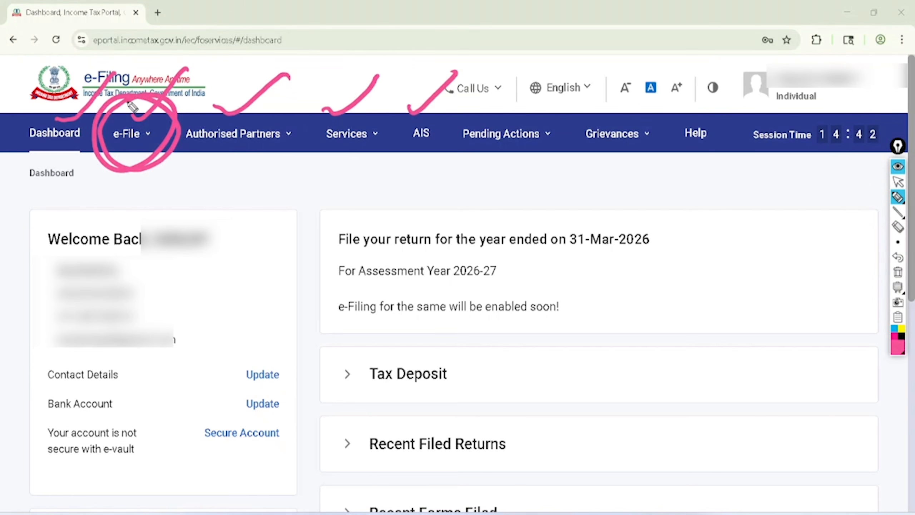
# Clear the pen annotations and open the e-Pay Tax service from the e-File options
pyautogui.click(898, 182)
pyautogui.click(898, 272)
pyautogui.click(131, 133)
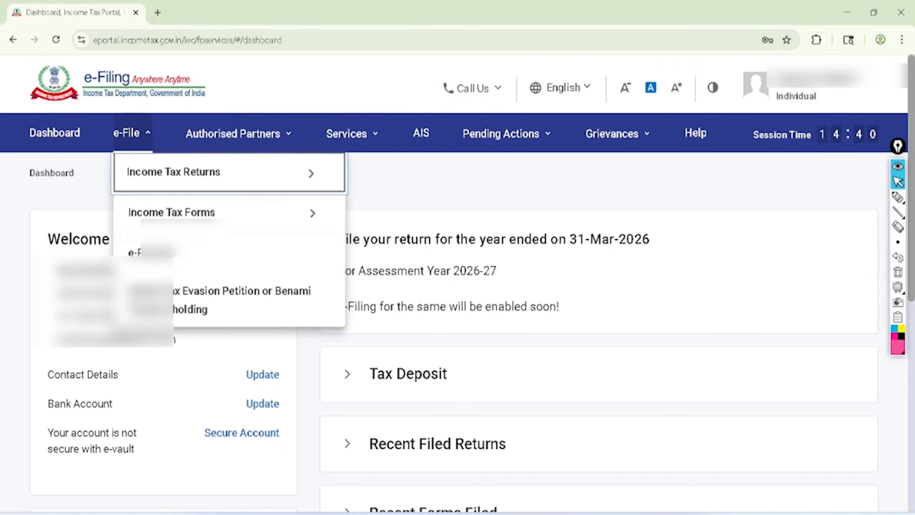
pyautogui.click(151, 254)
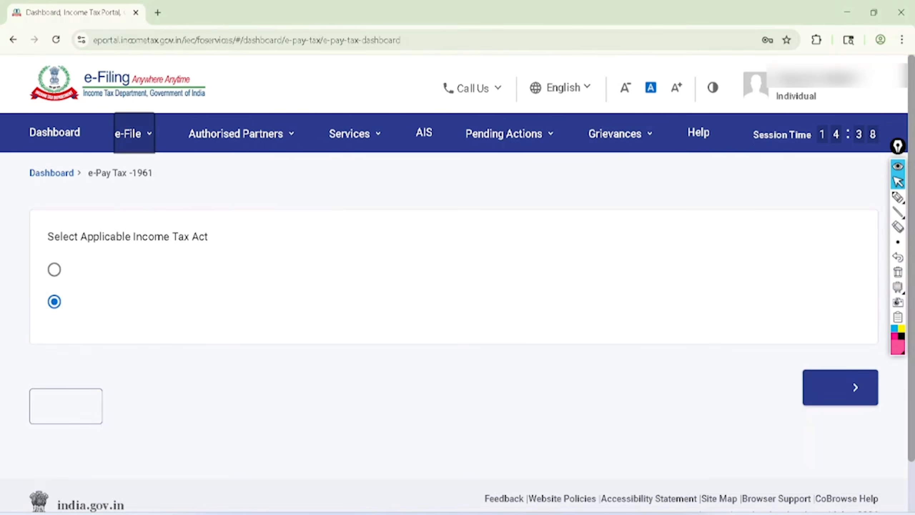
# Handwrite the circled dates 1.4.26 and 31.3.26 in pink pen, and circle the Income-tax Act, 2025 and Income-tax Act, 1961 options
pyautogui.click(898, 197)
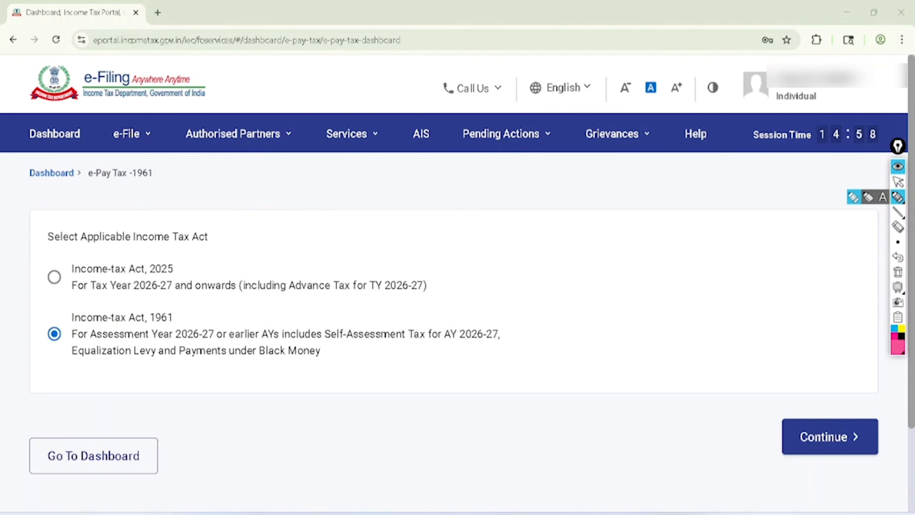
pyautogui.moveTo(270, 209)
pyautogui.mouseDown()
pyautogui.moveTo(286, 221)
pyautogui.moveTo(335, 168)
pyautogui.moveTo(308, 241)
pyautogui.moveTo(325, 110)
pyautogui.moveTo(342, 115)
pyautogui.mouseUp()
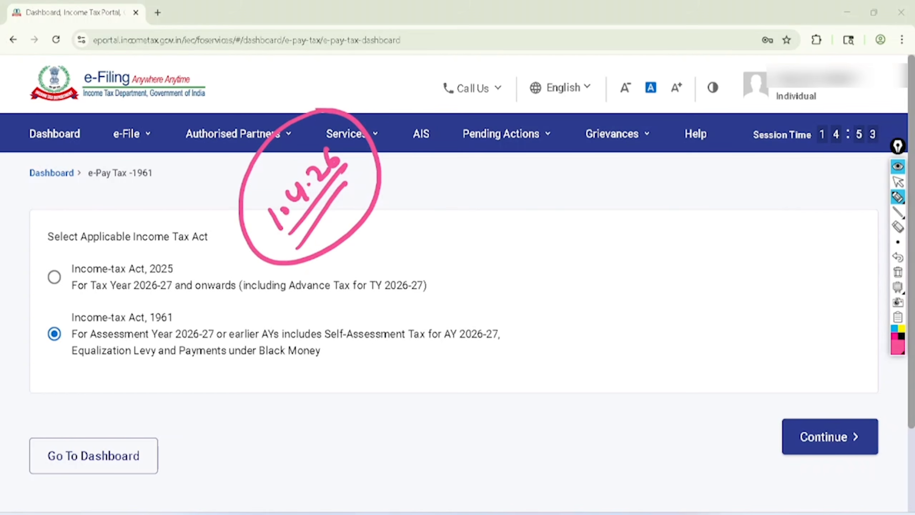
pyautogui.moveTo(172, 233)
pyautogui.mouseDown()
pyautogui.moveTo(53, 242)
pyautogui.moveTo(115, 315)
pyautogui.moveTo(191, 228)
pyautogui.moveTo(149, 228)
pyautogui.mouseUp()
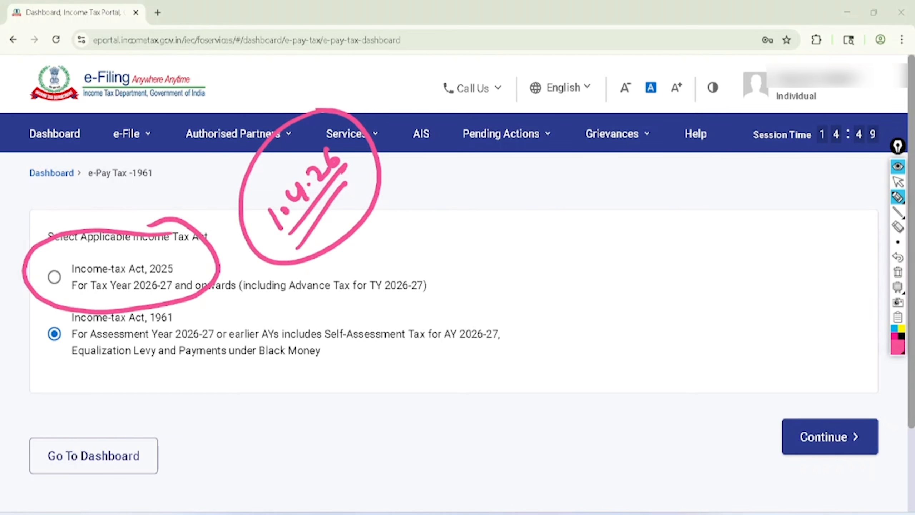
pyautogui.moveTo(422, 206)
pyautogui.mouseDown()
pyautogui.moveTo(437, 219)
pyautogui.moveTo(444, 201)
pyautogui.moveTo(504, 162)
pyautogui.moveTo(454, 237)
pyautogui.moveTo(519, 231)
pyautogui.moveTo(512, 114)
pyautogui.mouseUp()
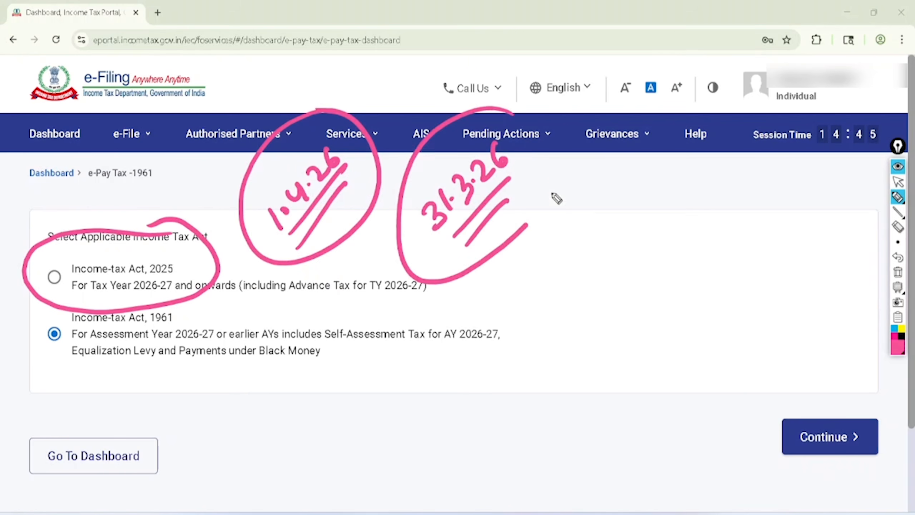
pyautogui.moveTo(556, 199); pyautogui.dragTo(483, 110)
pyautogui.moveTo(148, 297)
pyautogui.mouseDown()
pyautogui.moveTo(38, 323)
pyautogui.moveTo(201, 316)
pyautogui.moveTo(133, 299)
pyautogui.mouseUp()
# Clear the pen annotations and continue with Income-tax Act, 2025 as the applicable act
pyautogui.click(898, 182)
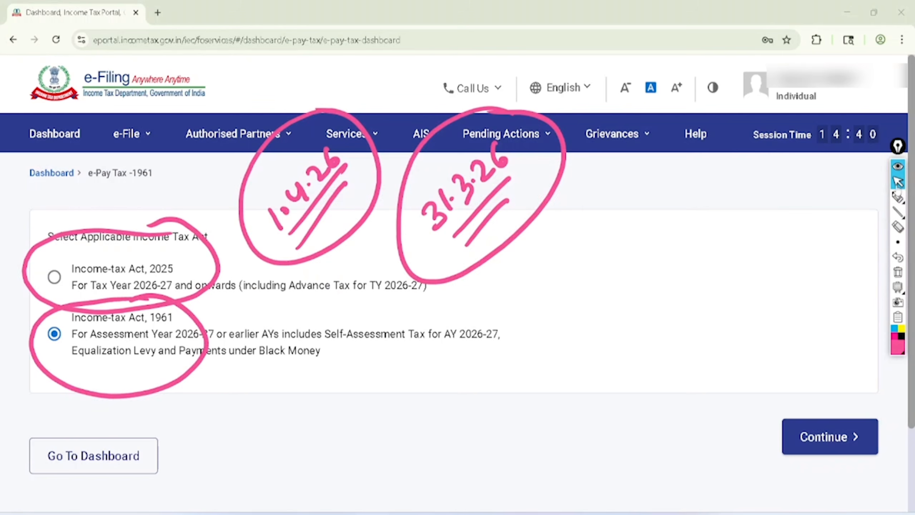
pyautogui.click(897, 273)
pyautogui.click(54, 277)
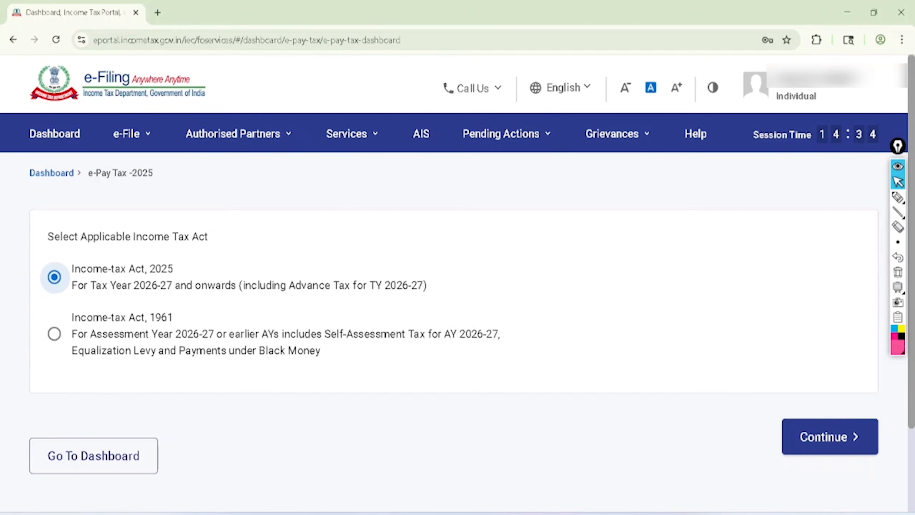
pyautogui.click(830, 436)
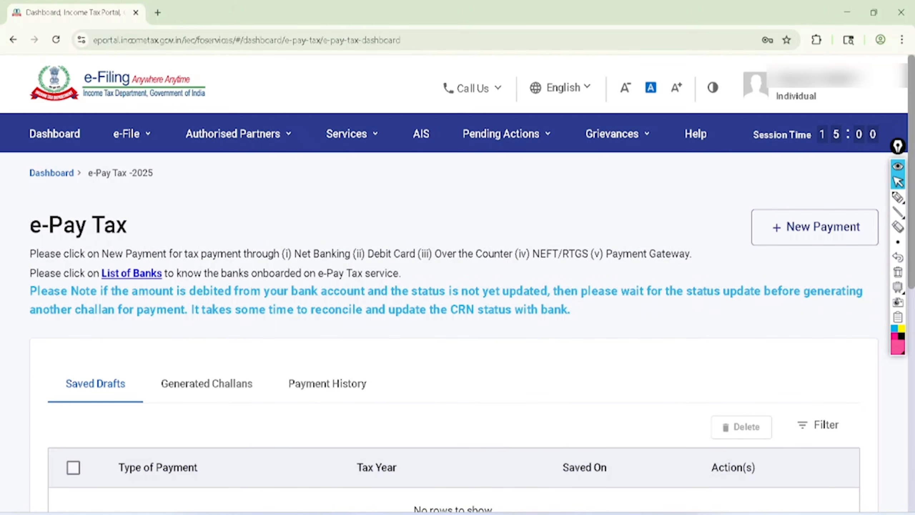
# Circle Saved Drafts, Generated Challans, Payment History and New Payment on the e-Pay Tax page in pink pen
pyautogui.scroll(-3, 454, 332)
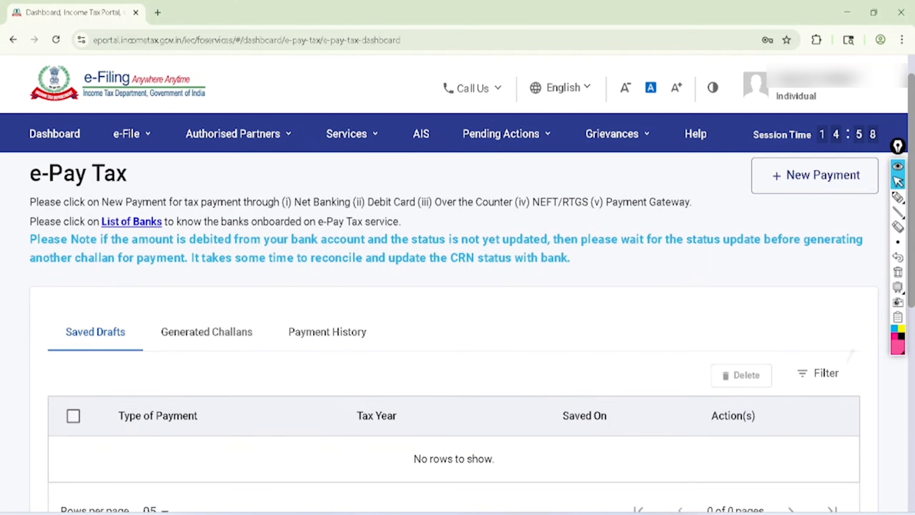
pyautogui.scroll(3, 454, 332)
pyautogui.click(898, 197)
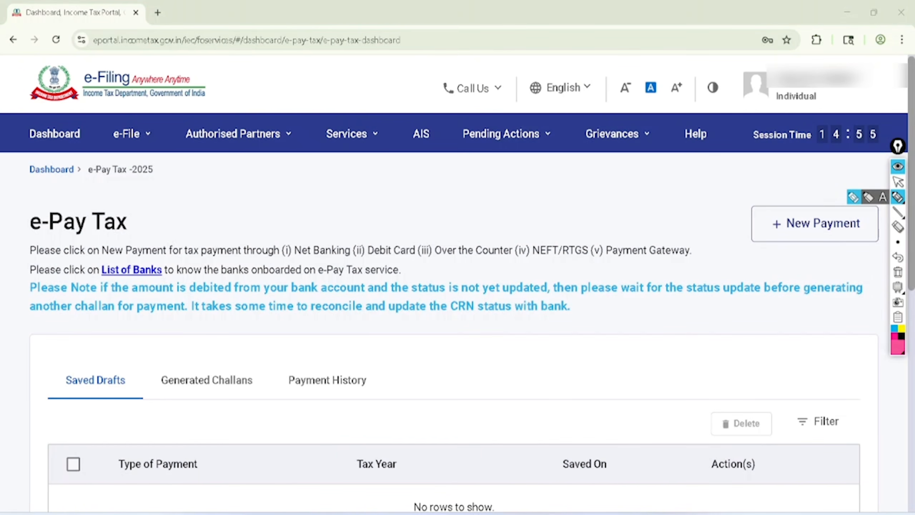
pyautogui.moveTo(94, 336)
pyautogui.mouseDown()
pyautogui.moveTo(70, 339)
pyautogui.moveTo(119, 326)
pyautogui.moveTo(89, 336)
pyautogui.mouseUp()
pyautogui.moveTo(202, 331)
pyautogui.mouseDown()
pyautogui.moveTo(177, 328)
pyautogui.moveTo(215, 319)
pyautogui.moveTo(194, 339)
pyautogui.mouseUp()
pyautogui.moveTo(330, 349)
pyautogui.mouseDown()
pyautogui.moveTo(271, 359)
pyautogui.moveTo(312, 336)
pyautogui.mouseUp()
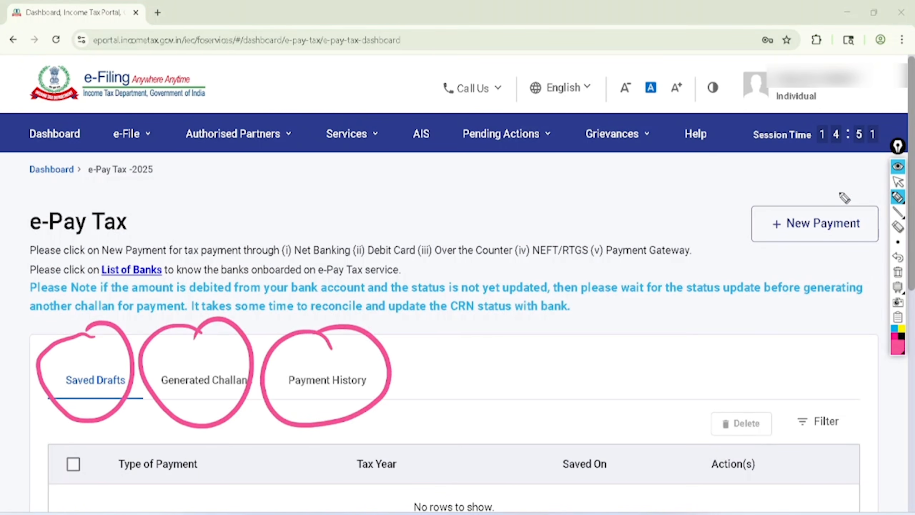
pyautogui.moveTo(839, 191)
pyautogui.mouseDown()
pyautogui.moveTo(877, 211)
pyautogui.moveTo(735, 225)
pyautogui.moveTo(835, 180)
pyautogui.mouseUp()
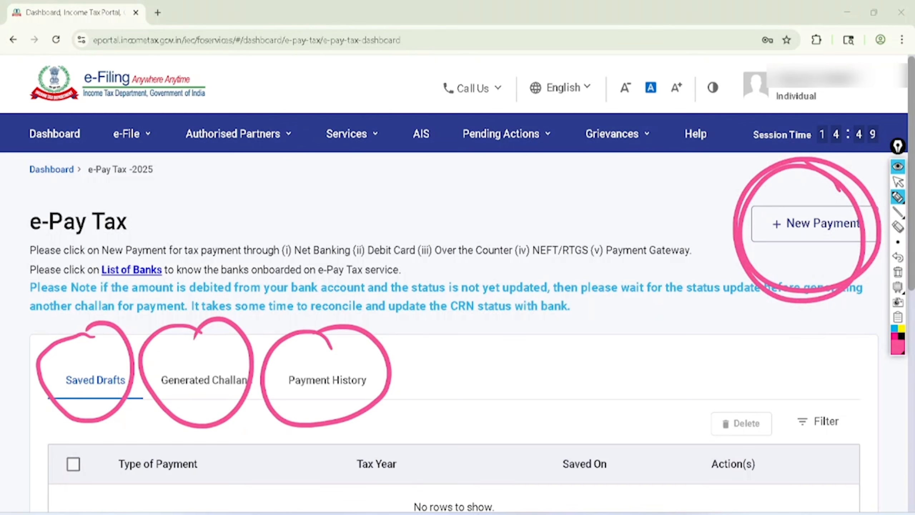
# Clear the pen annotations and start a new tax payment
pyautogui.click(897, 182)
pyautogui.click(898, 272)
pyautogui.click(815, 223)
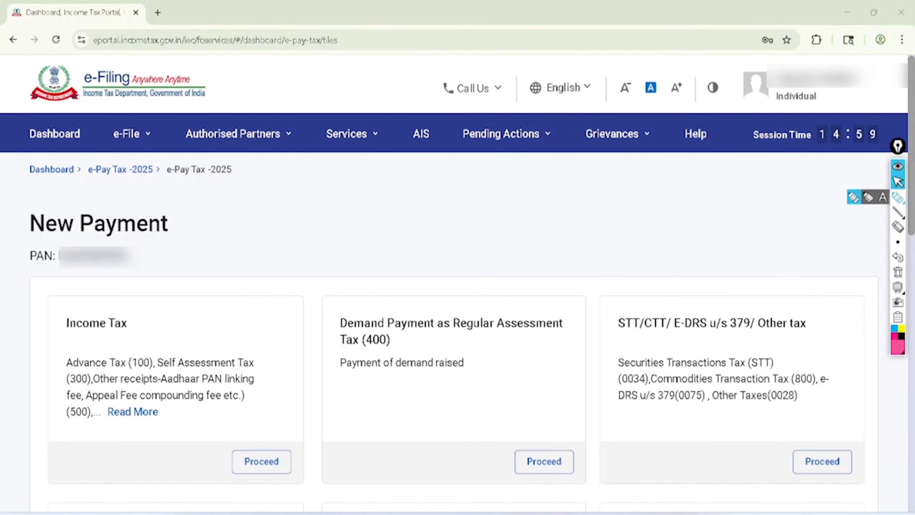
# Circle the Income Tax, Demand Payment (400) and STT/CTT payment types in pink pen, and remove the marks again
pyautogui.click(897, 197)
pyautogui.moveTo(97, 272)
pyautogui.mouseDown()
pyautogui.moveTo(70, 271)
pyautogui.moveTo(218, 405)
pyautogui.moveTo(72, 313)
pyautogui.mouseUp()
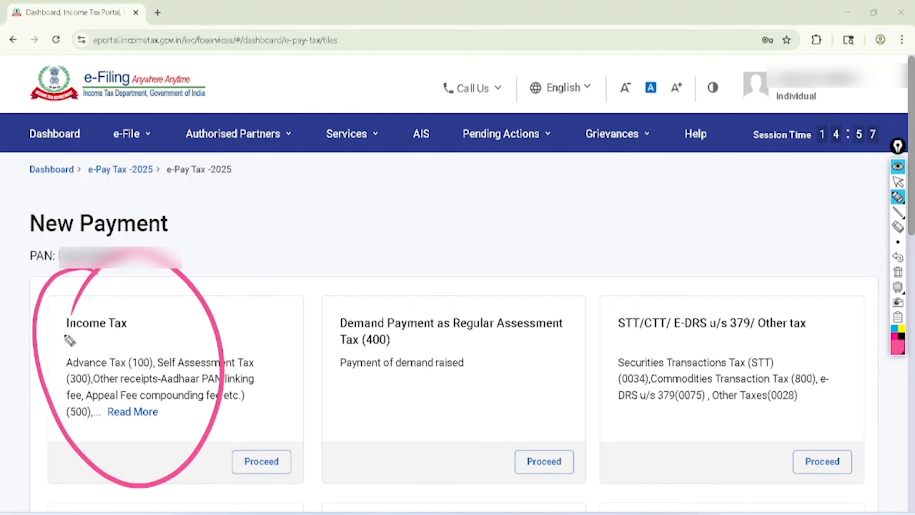
pyautogui.moveTo(453, 253)
pyautogui.mouseDown()
pyautogui.moveTo(311, 324)
pyautogui.moveTo(371, 285)
pyautogui.mouseUp()
pyautogui.moveTo(628, 230)
pyautogui.mouseDown()
pyautogui.moveTo(712, 252)
pyautogui.moveTo(679, 237)
pyautogui.mouseUp()
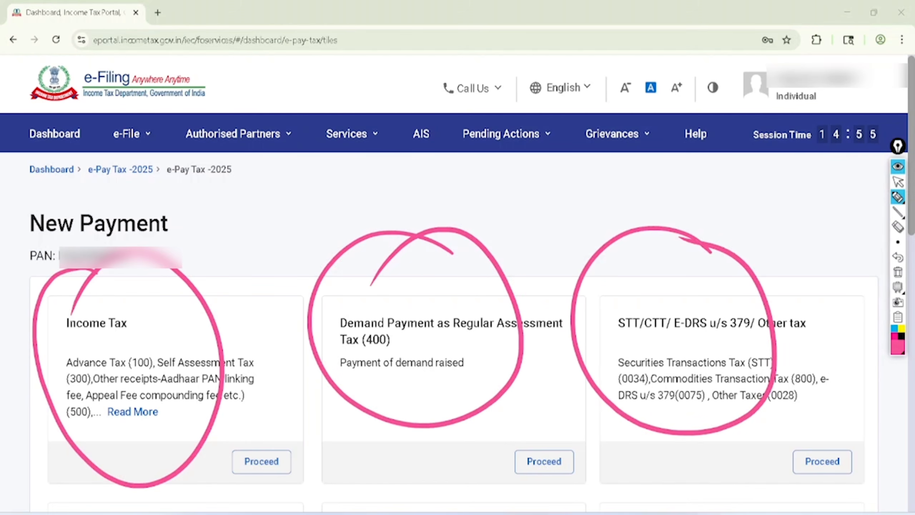
pyautogui.click(897, 181)
pyautogui.click(898, 257)
pyautogui.click(897, 257)
pyautogui.click(898, 257)
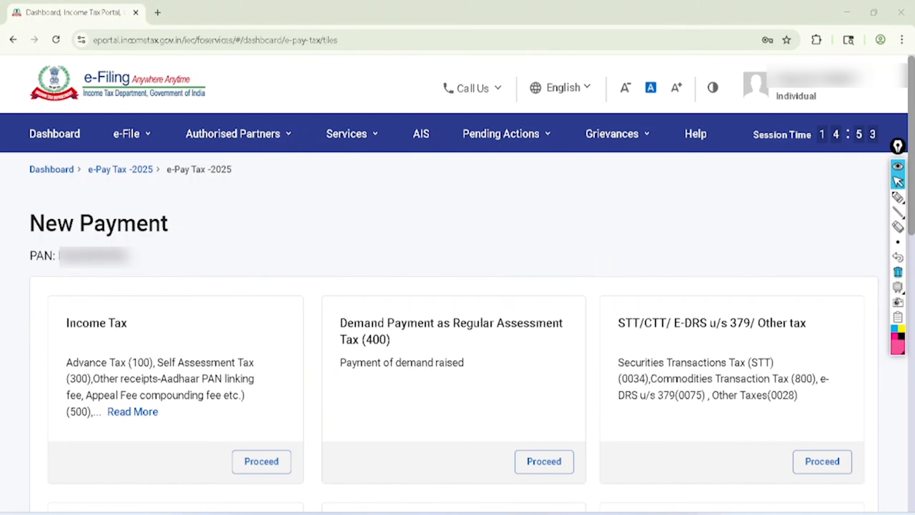
# Find the Form 141 challan-cum-statement card, mark its title, table reference and Proceed in pink pen, and clear the marks
pyautogui.scroll(-4, 454, 325)
pyautogui.scroll(-3, 458, 306)
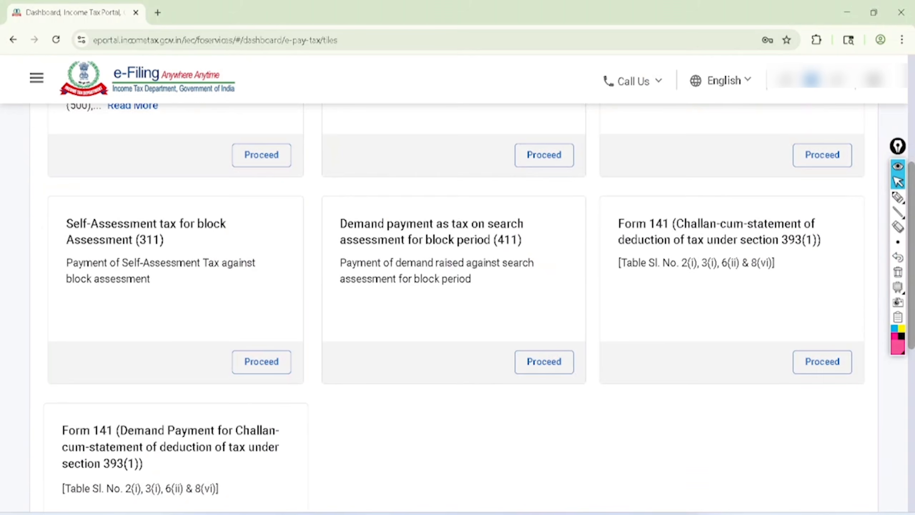
pyautogui.scroll(-1, 457, 306)
pyautogui.click(898, 198)
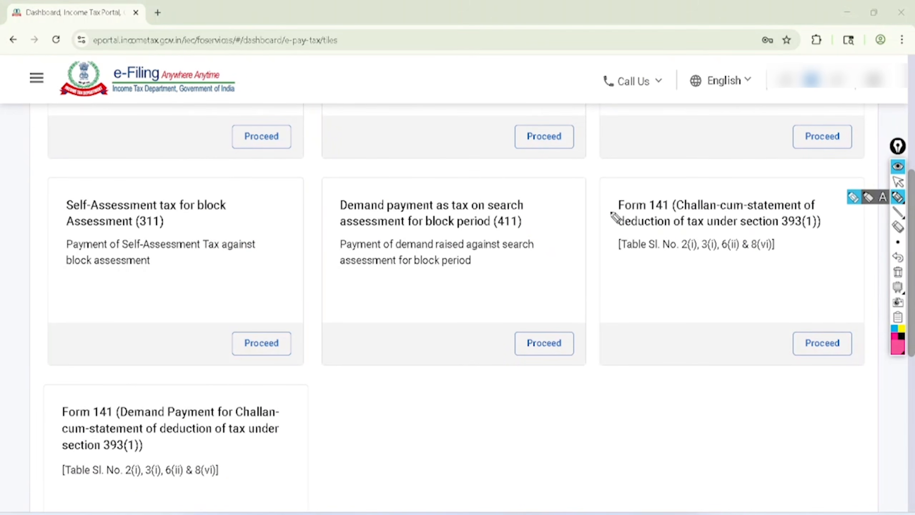
pyautogui.moveTo(607, 212)
pyautogui.mouseDown()
pyautogui.moveTo(650, 213)
pyautogui.moveTo(672, 197)
pyautogui.moveTo(602, 204)
pyautogui.moveTo(608, 214)
pyautogui.mouseUp()
pyautogui.moveTo(672, 215); pyautogui.dragTo(809, 211)
pyautogui.moveTo(607, 233); pyautogui.dragTo(829, 233)
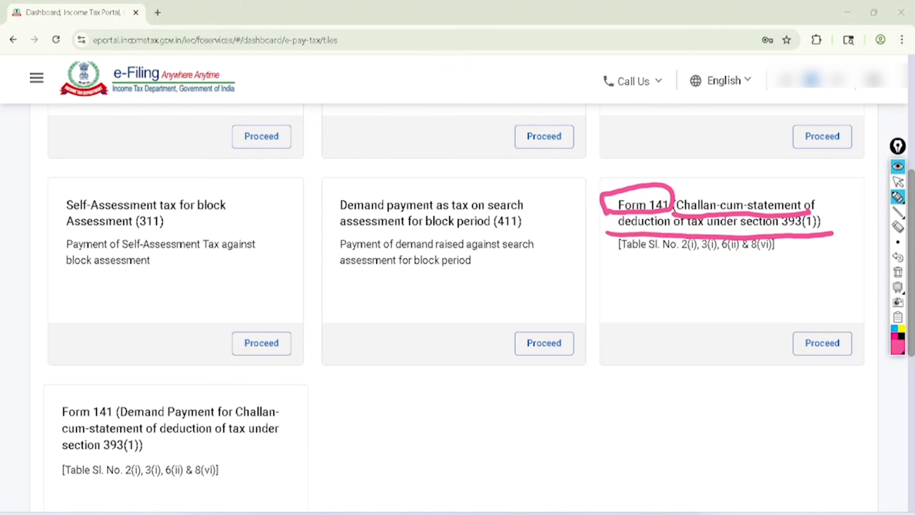
pyautogui.moveTo(609, 257); pyautogui.dragTo(786, 254)
pyautogui.moveTo(842, 296)
pyautogui.mouseDown()
pyautogui.moveTo(824, 289)
pyautogui.moveTo(839, 310)
pyautogui.moveTo(816, 304)
pyautogui.mouseUp()
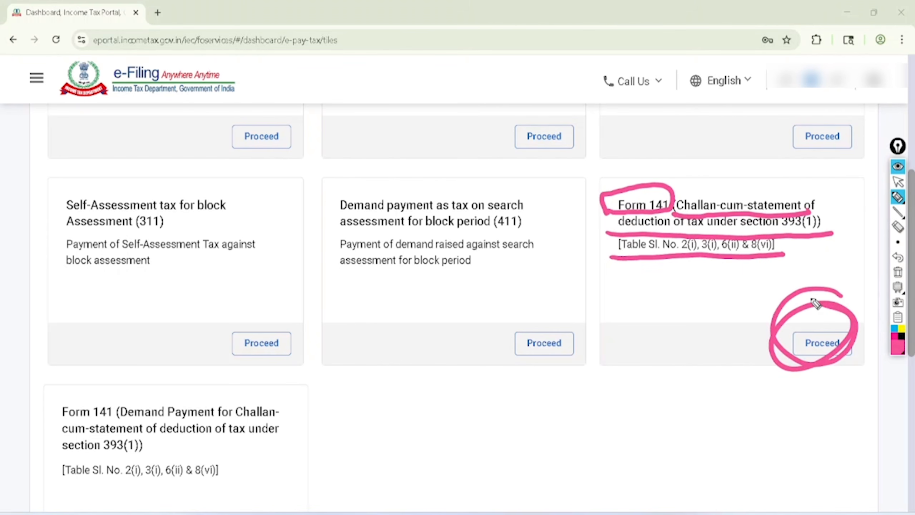
pyautogui.click(898, 182)
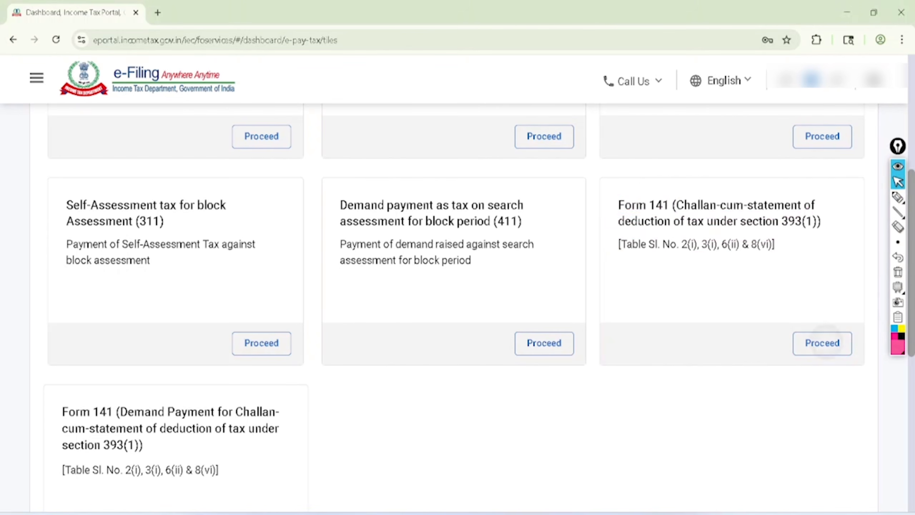
# Proceed with the Form 141 challan-cum-statement, then circle the Type of deductee title and add a circled handwritten note beside it in pink pen
pyautogui.click(822, 343)
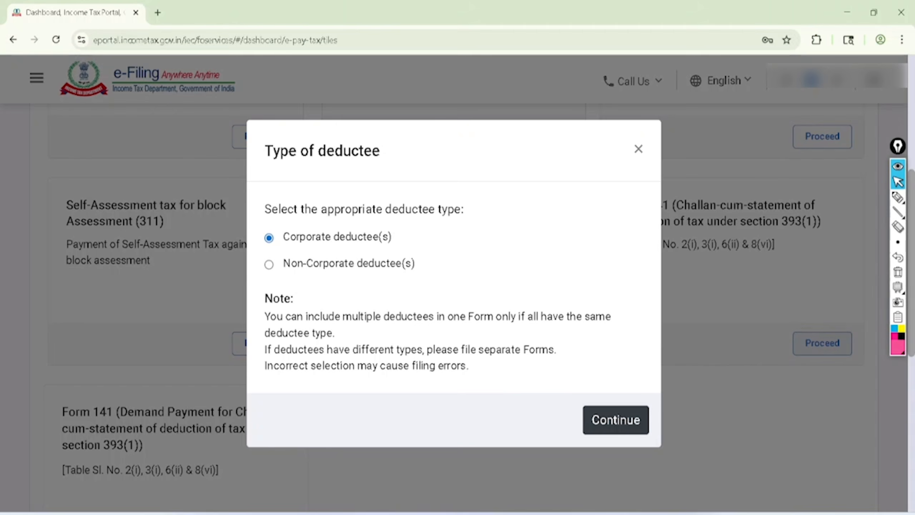
pyautogui.click(897, 212)
pyautogui.click(897, 197)
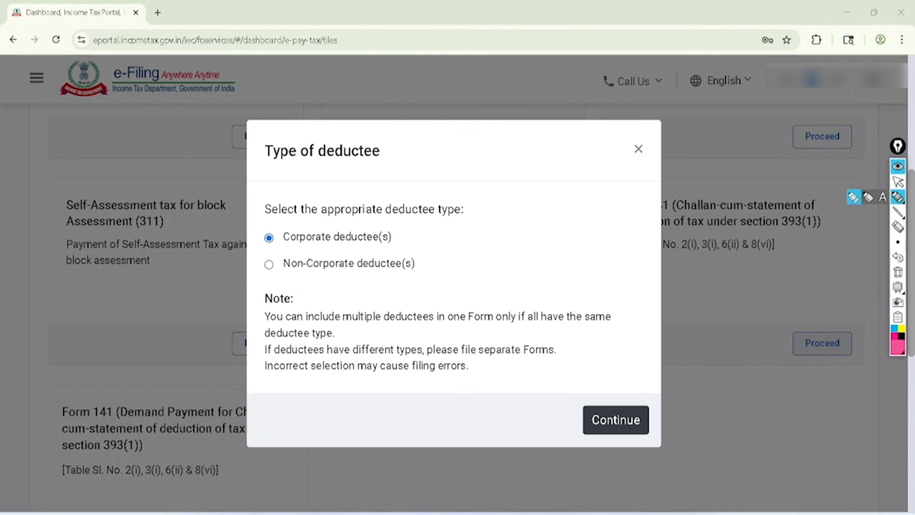
pyautogui.moveTo(249, 164)
pyautogui.mouseDown()
pyautogui.moveTo(327, 180)
pyautogui.moveTo(262, 127)
pyautogui.moveTo(249, 178)
pyautogui.mouseUp()
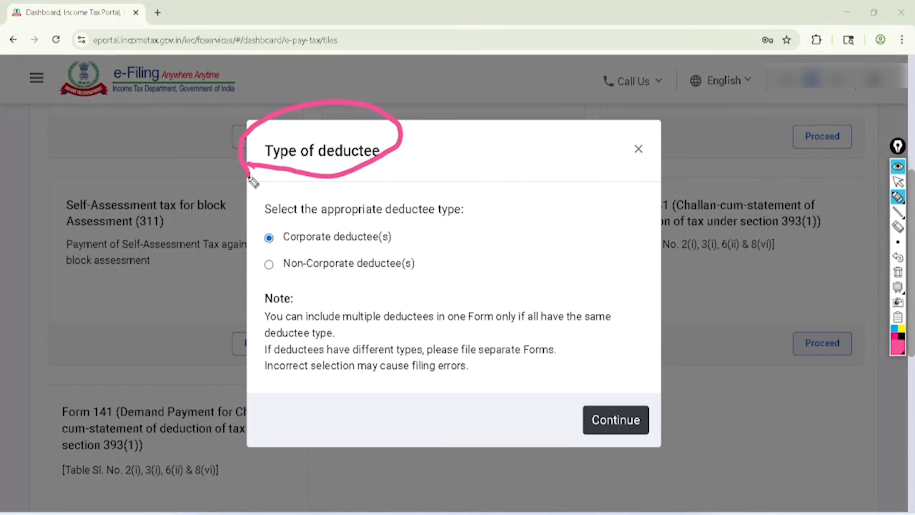
pyautogui.moveTo(438, 129); pyautogui.dragTo(464, 114)
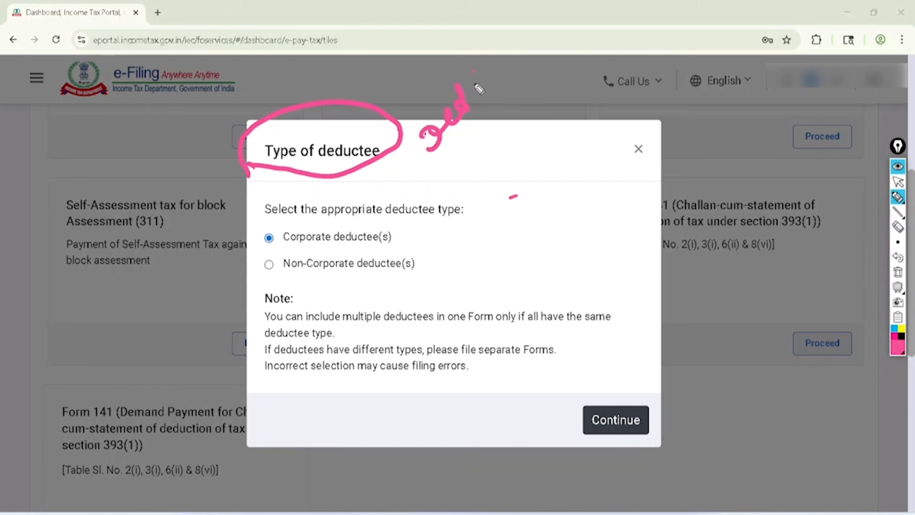
pyautogui.moveTo(480, 83); pyautogui.dragTo(489, 86)
pyautogui.moveTo(492, 71); pyautogui.dragTo(509, 50)
pyautogui.moveTo(460, 135); pyautogui.dragTo(515, 83)
pyautogui.moveTo(463, 148); pyautogui.dragTo(506, 104)
pyautogui.moveTo(506, 35)
pyautogui.mouseDown()
pyautogui.moveTo(413, 78)
pyautogui.moveTo(458, 47)
pyautogui.mouseUp()
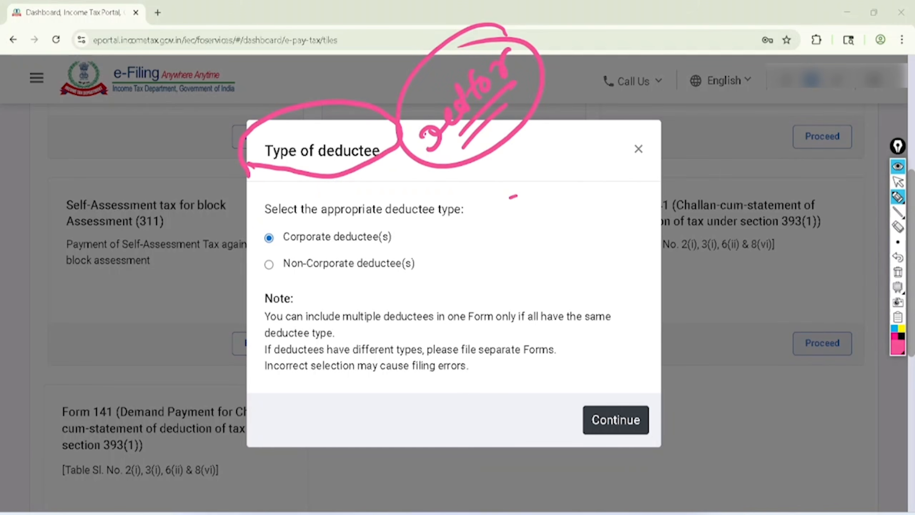
# Add a second handwritten note, mark the Corporate and Non-Corporate deductee options in pink pen, and clear all marks
pyautogui.moveTo(510, 205); pyautogui.dragTo(561, 141)
pyautogui.moveTo(515, 176); pyautogui.dragTo(563, 142)
pyautogui.moveTo(257, 248)
pyautogui.mouseDown()
pyautogui.moveTo(391, 251)
pyautogui.moveTo(323, 225)
pyautogui.moveTo(254, 244)
pyautogui.mouseUp()
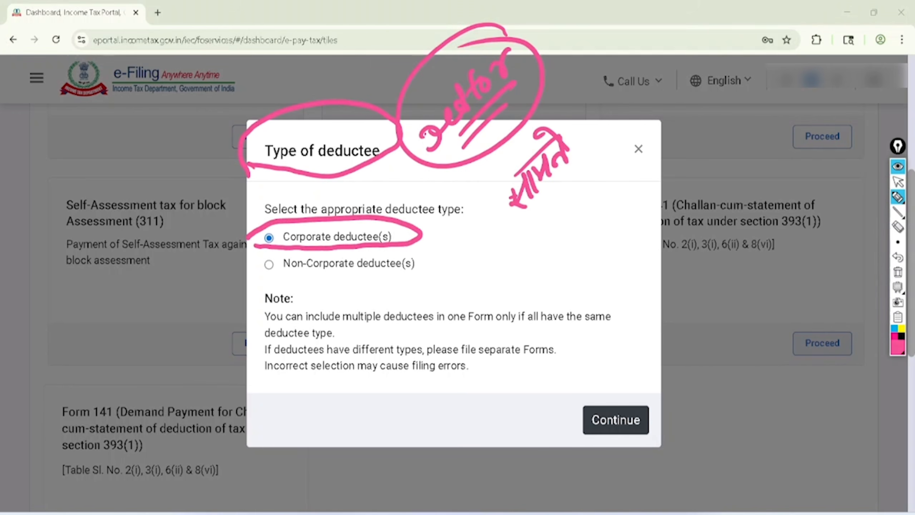
pyautogui.moveTo(267, 262); pyautogui.dragTo(302, 239)
pyautogui.click(896, 184)
pyautogui.click(897, 272)
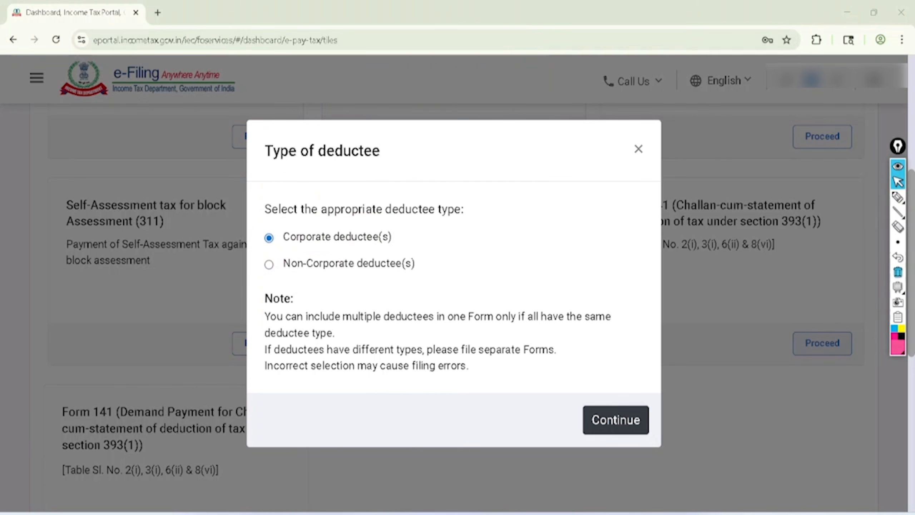
# Select Non-Corporate deductee(s), underline the note about multiple deductees and write circled 3, 2 and P in pink pen
pyautogui.click(268, 263)
pyautogui.click(269, 264)
pyautogui.click(897, 199)
pyautogui.moveTo(249, 323); pyautogui.dragTo(443, 329)
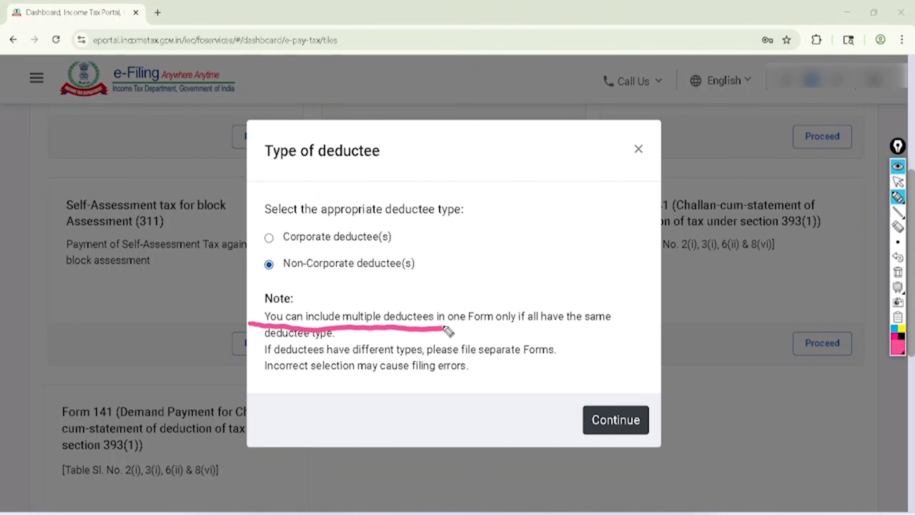
pyautogui.moveTo(416, 140)
pyautogui.mouseDown()
pyautogui.moveTo(432, 144)
pyautogui.moveTo(420, 152)
pyautogui.mouseUp()
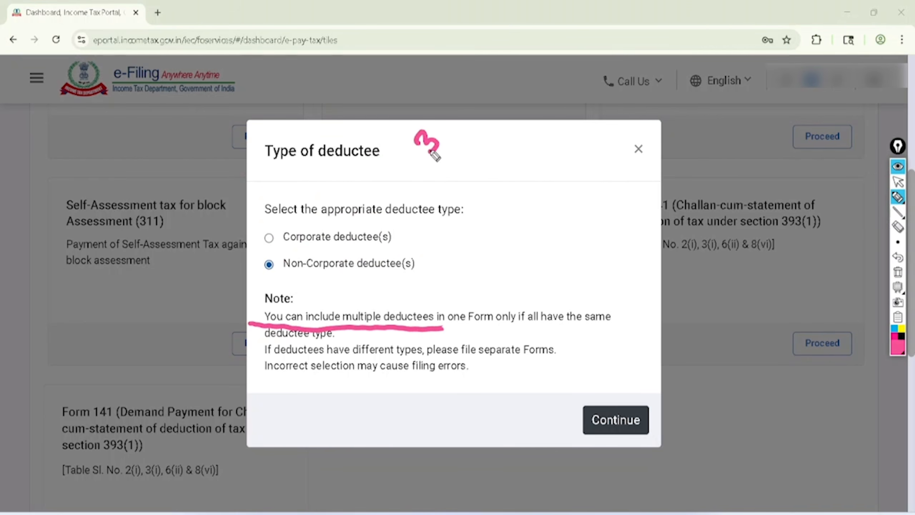
pyautogui.moveTo(426, 117)
pyautogui.mouseDown()
pyautogui.moveTo(429, 164)
pyautogui.moveTo(447, 119)
pyautogui.mouseUp()
pyautogui.moveTo(448, 164)
pyautogui.mouseDown()
pyautogui.moveTo(486, 170)
pyautogui.moveTo(465, 136)
pyautogui.mouseUp()
pyautogui.moveTo(488, 71); pyautogui.dragTo(497, 124)
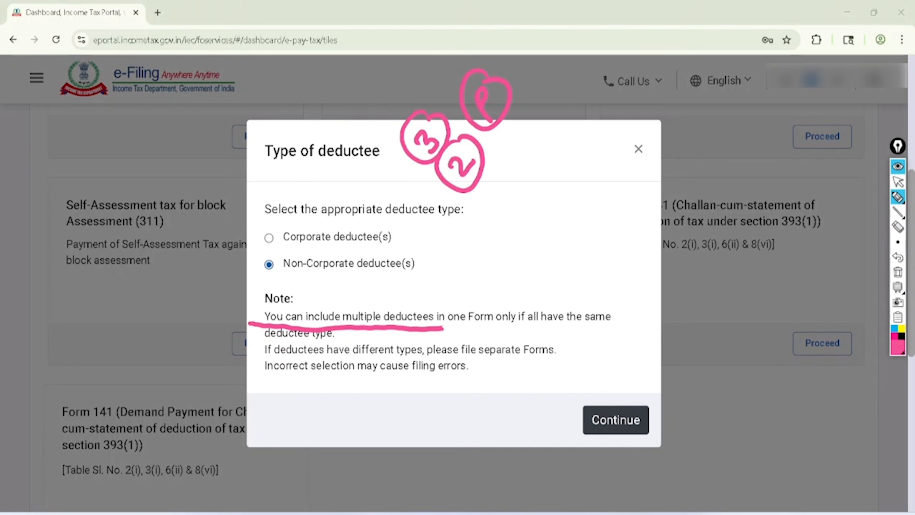
# Circle Continue in pink pen, clear the marks and continue to the form with the non-corporate deductee type
pyautogui.moveTo(898, 197)
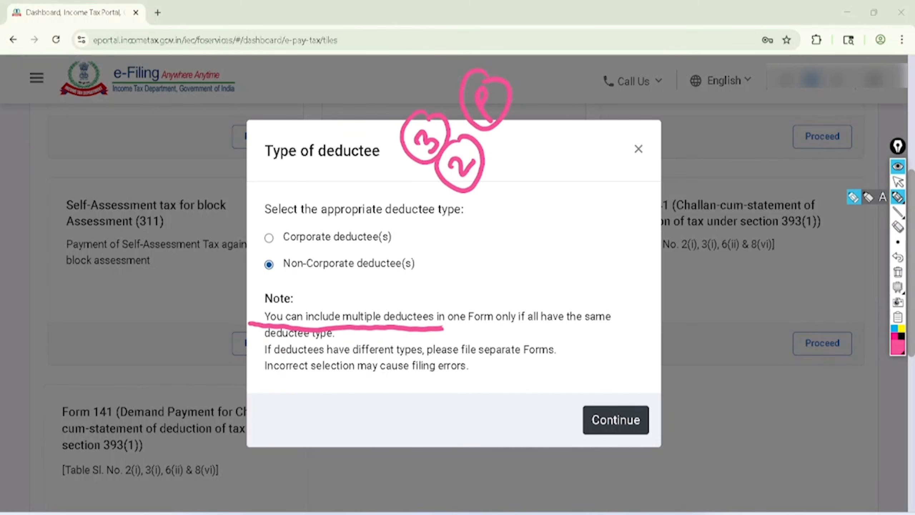
pyautogui.moveTo(648, 358)
pyautogui.mouseDown()
pyautogui.moveTo(594, 368)
pyautogui.moveTo(625, 348)
pyautogui.mouseUp()
pyautogui.click(897, 182)
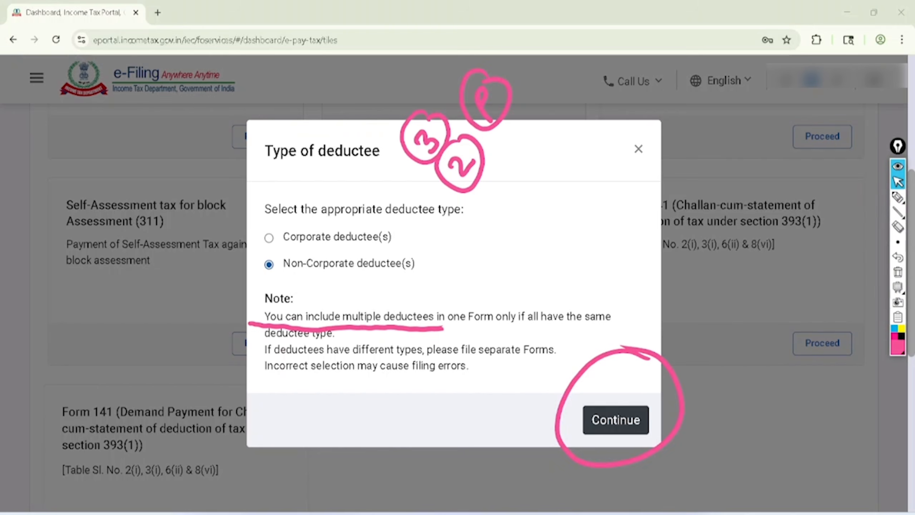
pyautogui.click(898, 272)
pyautogui.click(615, 420)
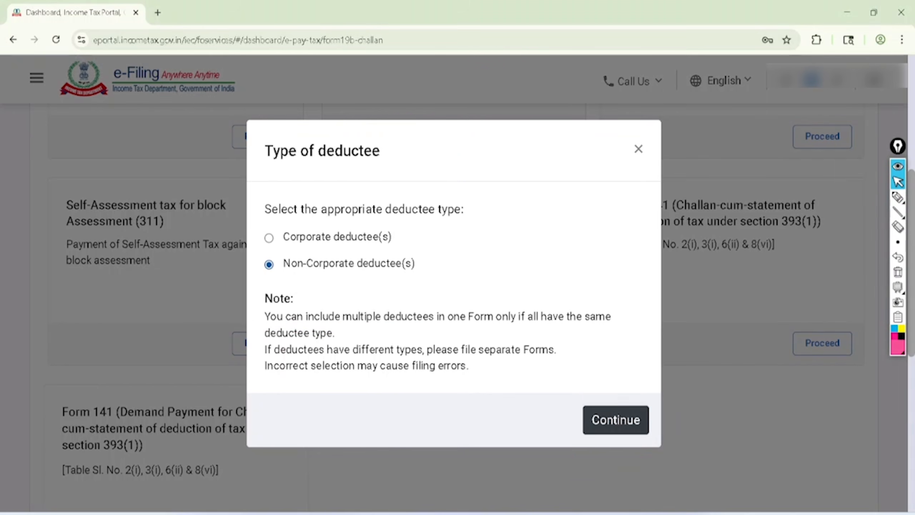
# Circle the Form 141 title, underline its challan-cum-statement description and circle the type of deductee label in pink pen
pyautogui.scroll(-2, 454, 333)
pyautogui.scroll(-2, 453, 333)
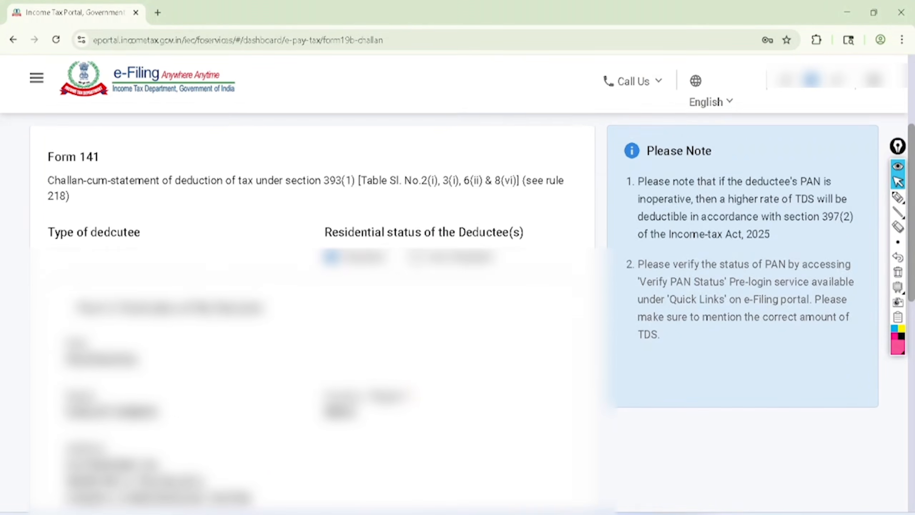
pyautogui.click(898, 197)
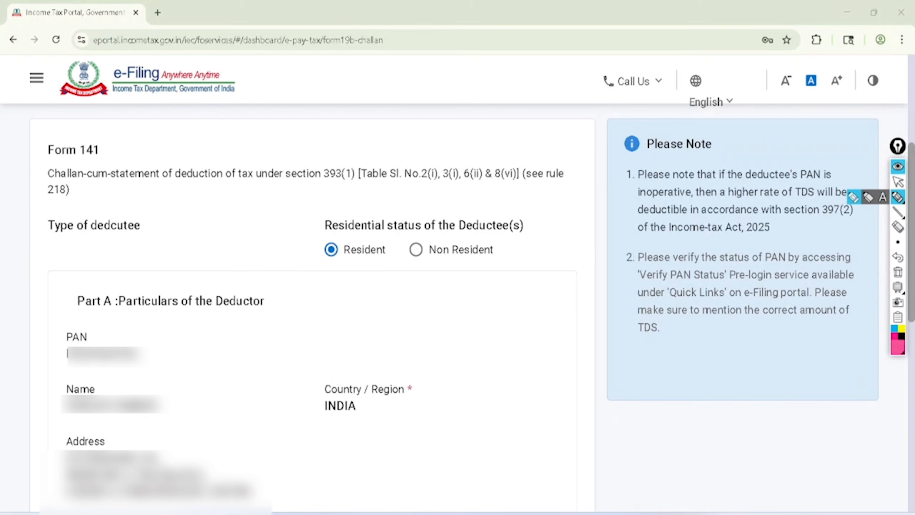
pyautogui.moveTo(63, 125)
pyautogui.mouseDown()
pyautogui.moveTo(40, 155)
pyautogui.moveTo(119, 157)
pyautogui.moveTo(61, 133)
pyautogui.mouseUp()
pyautogui.moveTo(79, 189); pyautogui.dragTo(310, 195)
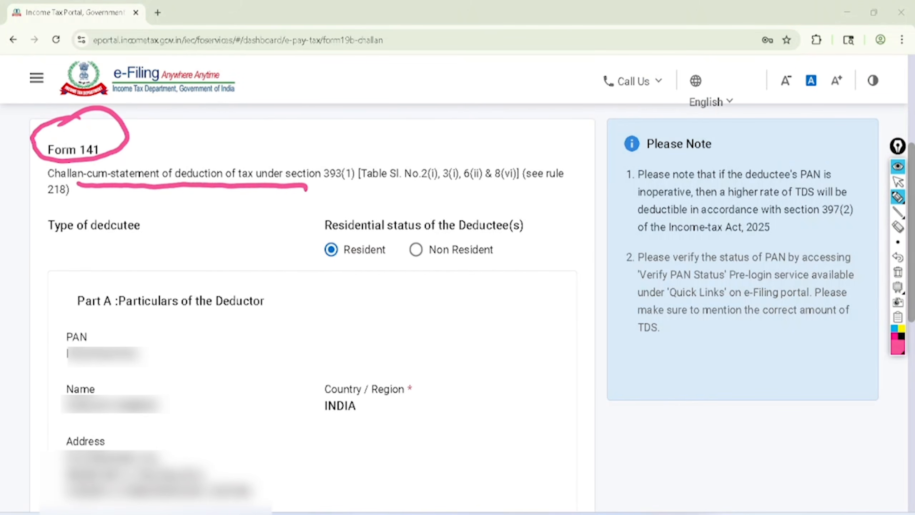
pyautogui.moveTo(32, 241)
pyautogui.mouseDown()
pyautogui.moveTo(159, 230)
pyautogui.moveTo(28, 231)
pyautogui.moveTo(34, 252)
pyautogui.mouseUp()
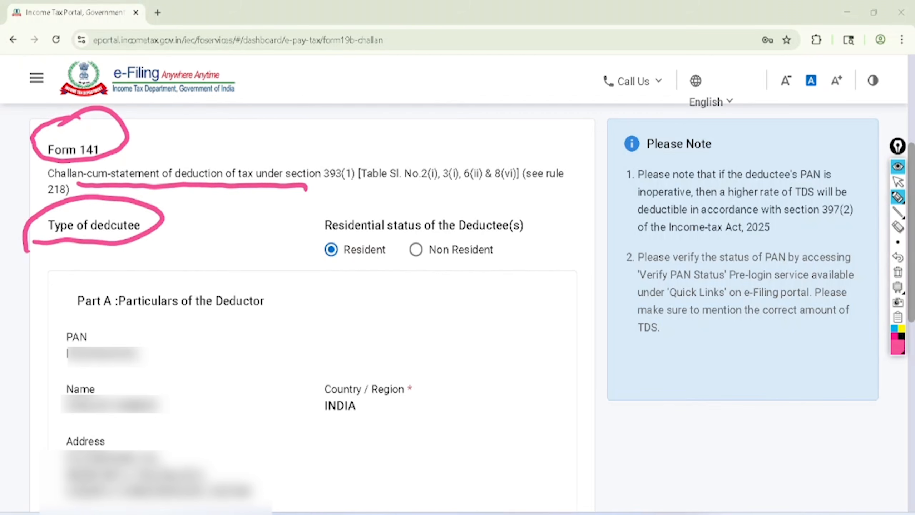
# Circle the Resident and Non Resident options, write TAN with a cross beside them and tick Non Resident in pink pen
pyautogui.moveTo(364, 208)
pyautogui.mouseDown()
pyautogui.moveTo(341, 197)
pyautogui.moveTo(382, 224)
pyautogui.moveTo(335, 209)
pyautogui.mouseUp()
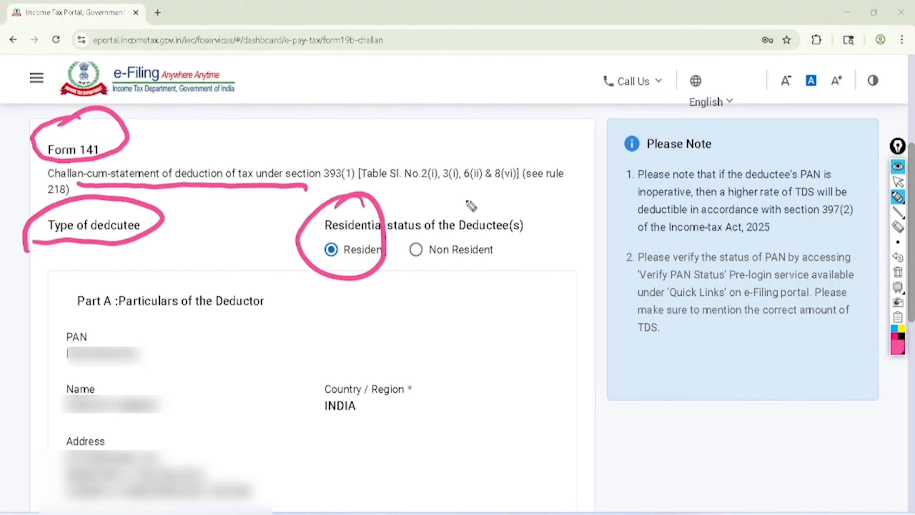
pyautogui.moveTo(466, 199)
pyautogui.mouseDown()
pyautogui.moveTo(488, 276)
pyautogui.moveTo(453, 202)
pyautogui.mouseUp()
pyautogui.moveTo(497, 287)
pyautogui.mouseDown()
pyautogui.moveTo(506, 271)
pyautogui.moveTo(533, 268)
pyautogui.moveTo(545, 245)
pyautogui.moveTo(553, 257)
pyautogui.moveTo(529, 312)
pyautogui.mouseUp()
pyautogui.moveTo(548, 208); pyautogui.dragTo(555, 248)
pyautogui.moveTo(550, 225); pyautogui.dragTo(576, 218)
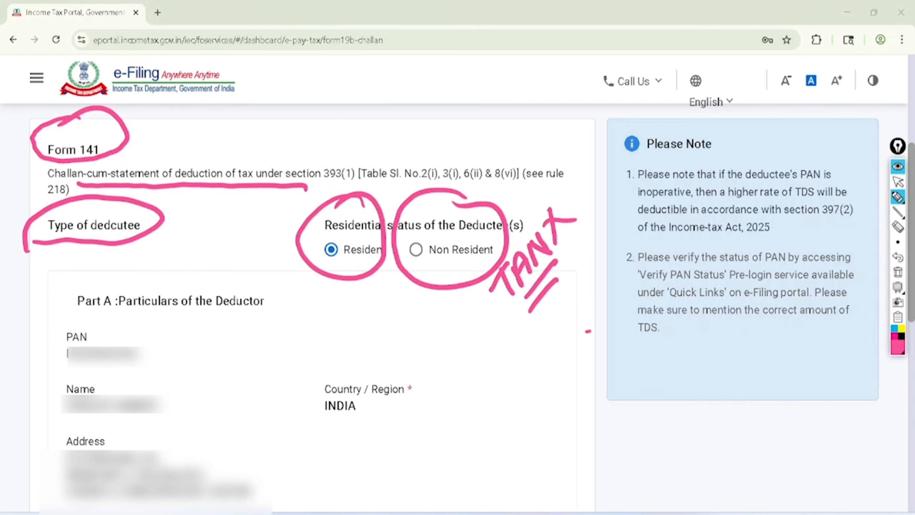
pyautogui.moveTo(407, 248); pyautogui.dragTo(469, 198)
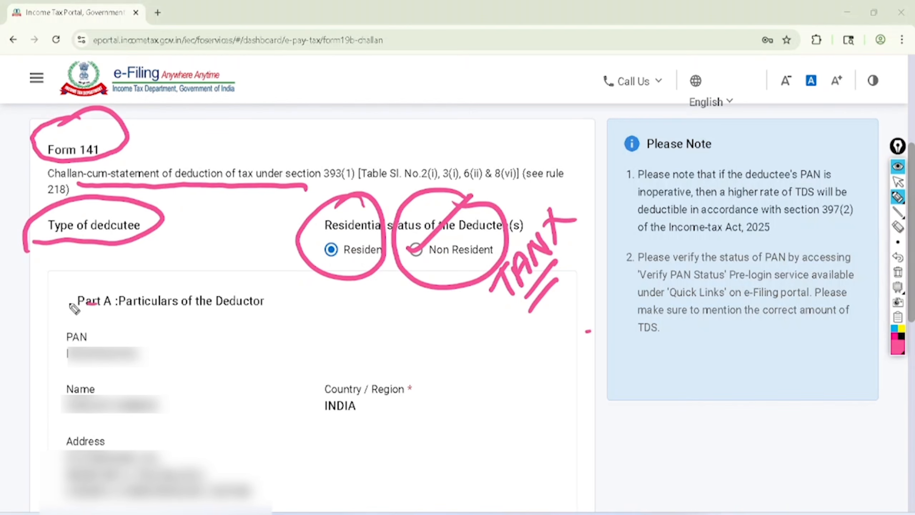
# Circle the deductor's PAN, Name, Country / Region and Address fields in pink pen, and clear all marks
pyautogui.moveTo(74, 308)
pyautogui.mouseDown()
pyautogui.moveTo(126, 380)
pyautogui.moveTo(69, 326)
pyautogui.mouseUp()
pyautogui.moveTo(103, 375)
pyautogui.mouseDown()
pyautogui.moveTo(76, 422)
pyautogui.moveTo(80, 391)
pyautogui.mouseUp()
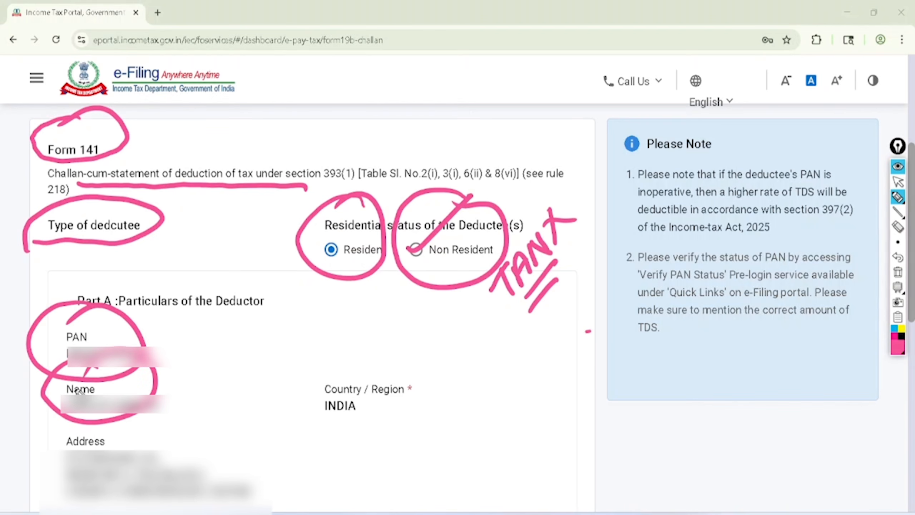
pyautogui.moveTo(347, 339)
pyautogui.mouseDown()
pyautogui.moveTo(311, 423)
pyautogui.moveTo(339, 347)
pyautogui.mouseUp()
pyautogui.moveTo(126, 401)
pyautogui.mouseDown()
pyautogui.moveTo(235, 437)
pyautogui.moveTo(124, 395)
pyautogui.mouseUp()
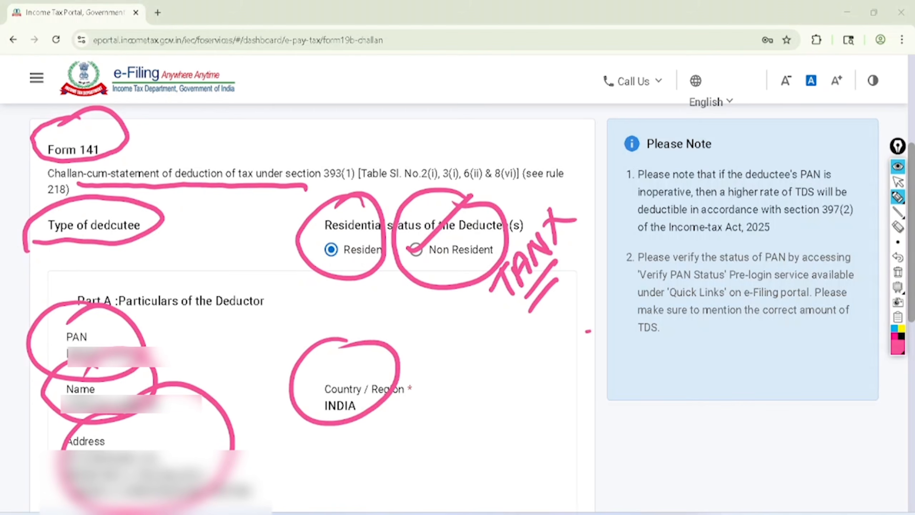
pyautogui.click(898, 181)
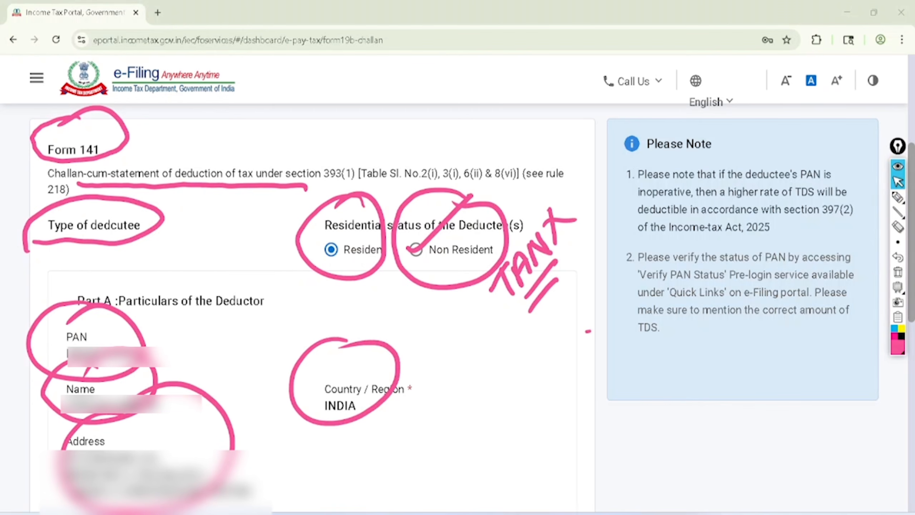
pyautogui.click(898, 271)
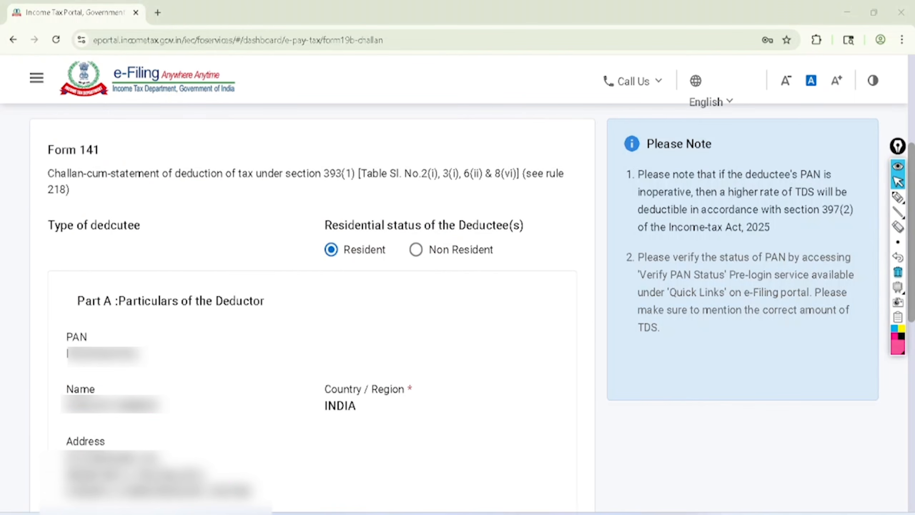
# Circle Tax year of Transaction, write 1.4.26 and 26-27 with underlines in pink pen, and clear the marks
pyautogui.scroll(-10, 312, 288)
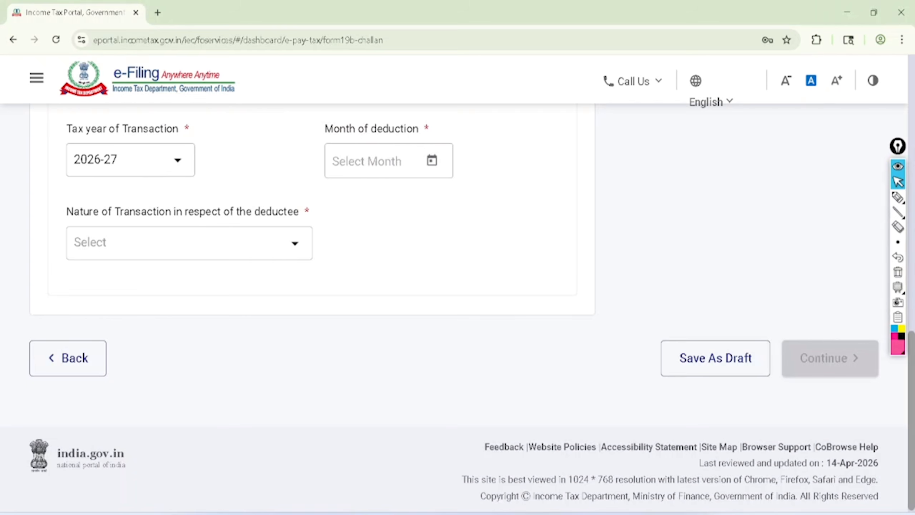
pyautogui.click(897, 197)
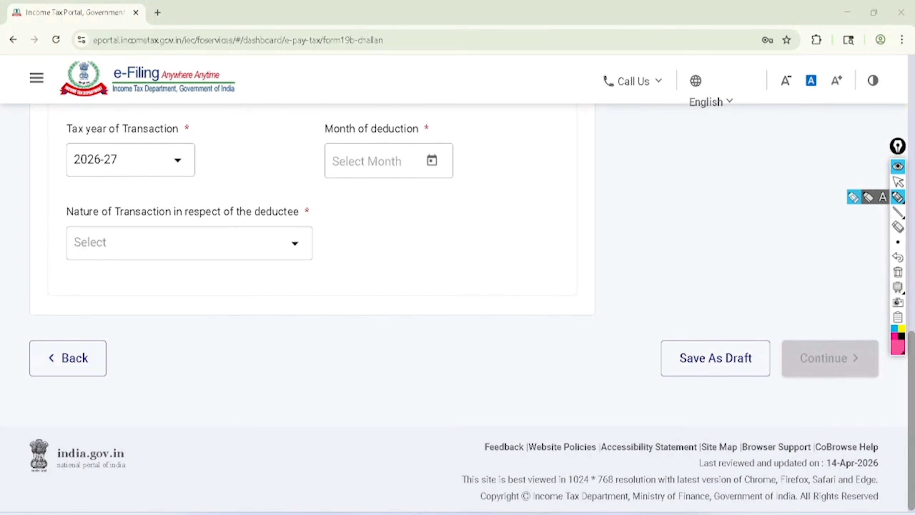
pyautogui.moveTo(132, 88)
pyautogui.mouseDown()
pyautogui.moveTo(70, 100)
pyautogui.moveTo(104, 196)
pyautogui.moveTo(205, 109)
pyautogui.moveTo(105, 109)
pyautogui.mouseUp()
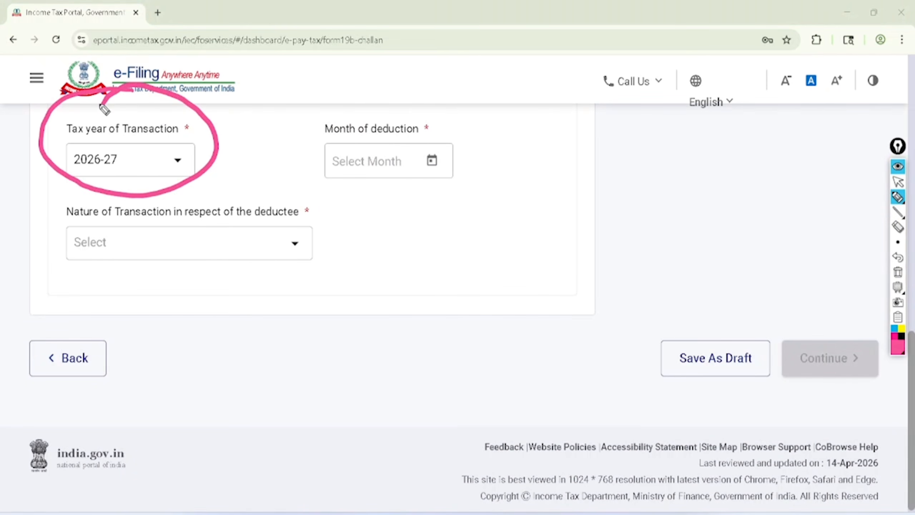
pyautogui.moveTo(208, 317)
pyautogui.mouseDown()
pyautogui.moveTo(254, 272)
pyautogui.moveTo(226, 327)
pyautogui.mouseUp()
pyautogui.moveTo(252, 342); pyautogui.dragTo(279, 353)
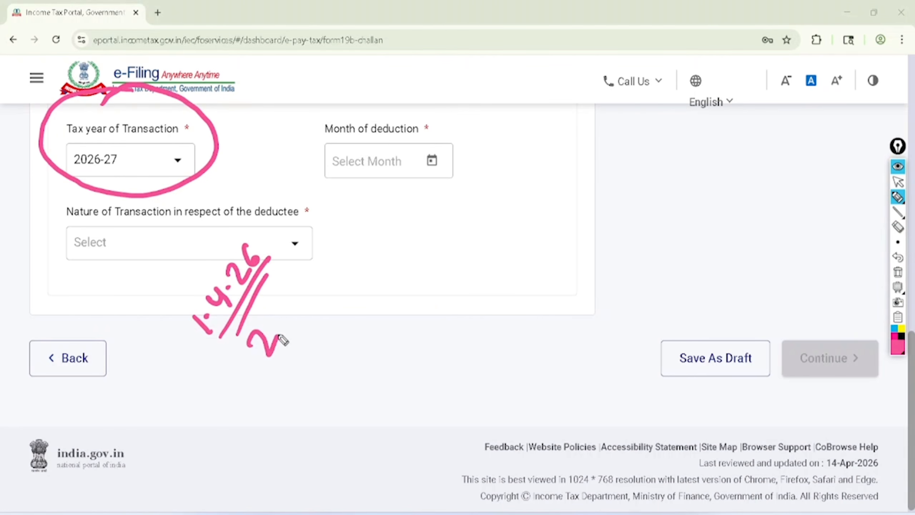
pyautogui.moveTo(286, 317)
pyautogui.mouseDown()
pyautogui.moveTo(275, 327)
pyautogui.moveTo(303, 288)
pyautogui.moveTo(322, 288)
pyautogui.moveTo(280, 369)
pyautogui.mouseUp()
pyautogui.click(277, 305)
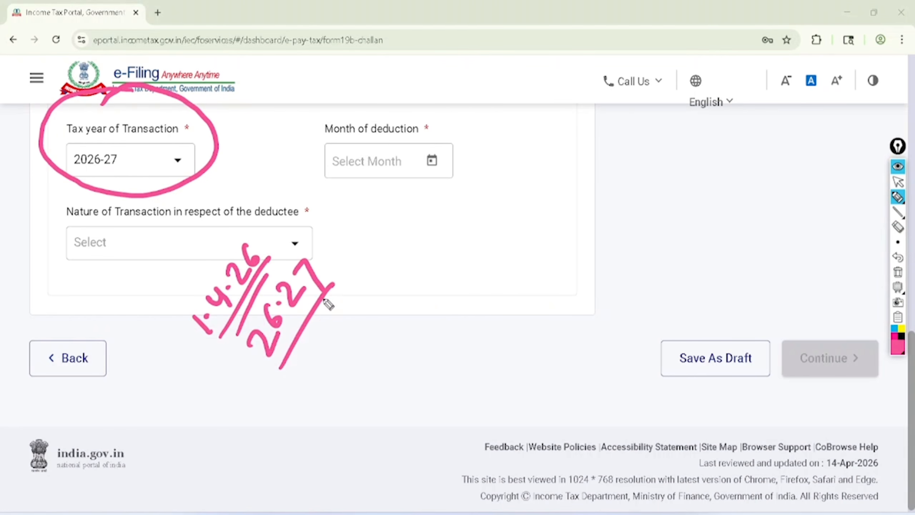
pyautogui.moveTo(342, 299); pyautogui.dragTo(298, 376)
pyautogui.click(898, 181)
pyautogui.click(898, 272)
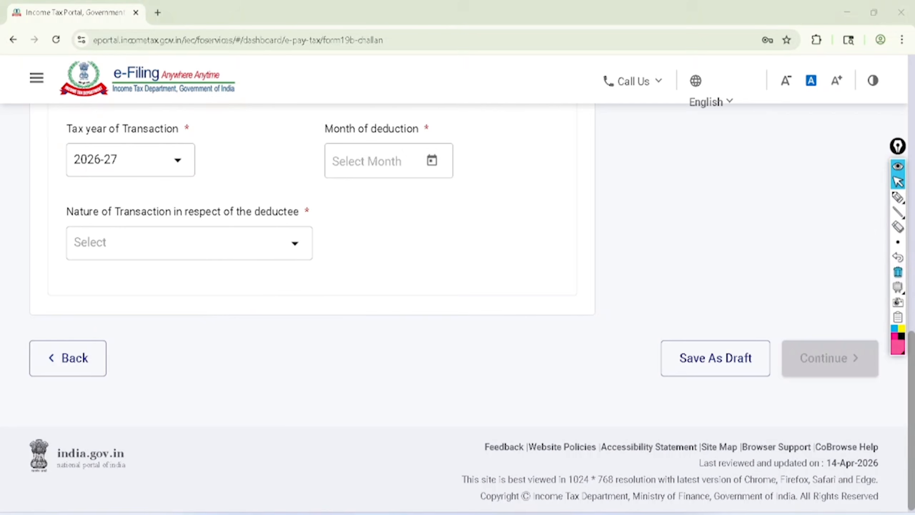
# Select 2026-27 as the tax year of transaction and Apr-2026 as the month of deduction
pyautogui.click(144, 160)
pyautogui.click(103, 197)
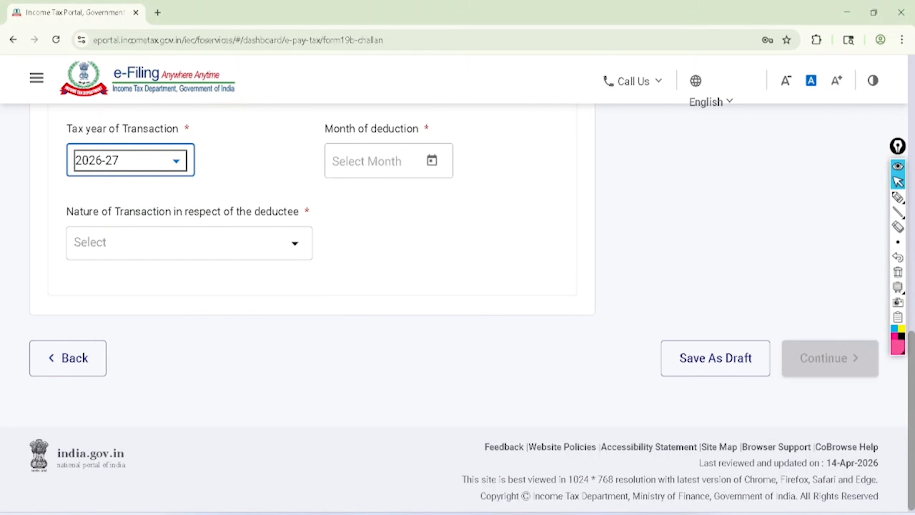
pyautogui.click(432, 160)
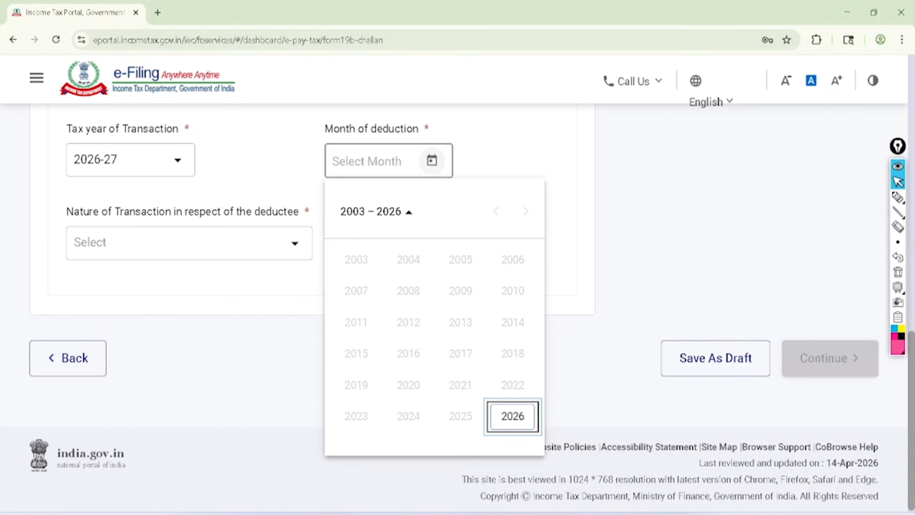
pyautogui.click(513, 416)
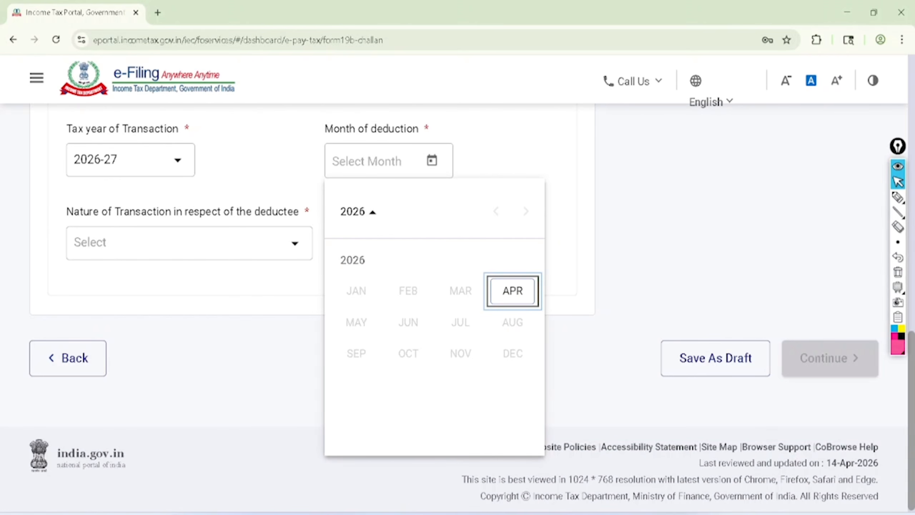
pyautogui.click(506, 288)
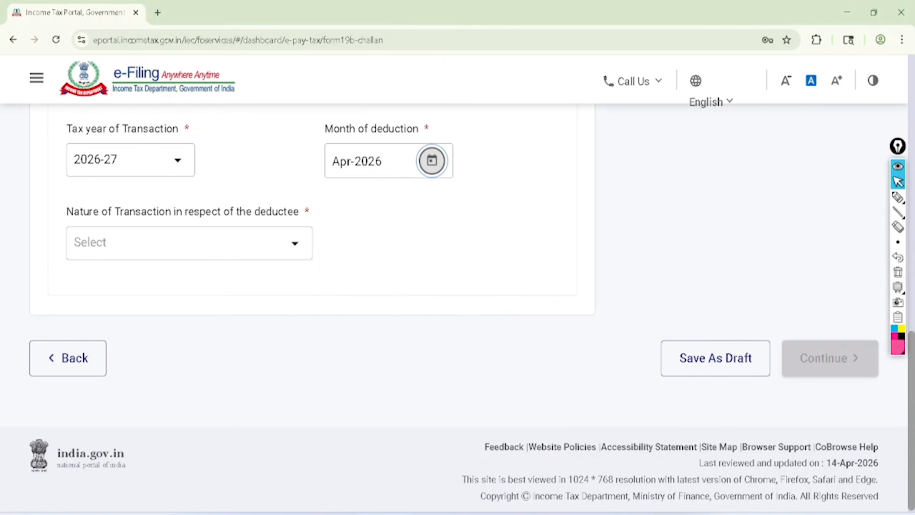
pyautogui.scroll(-1, 317, 231)
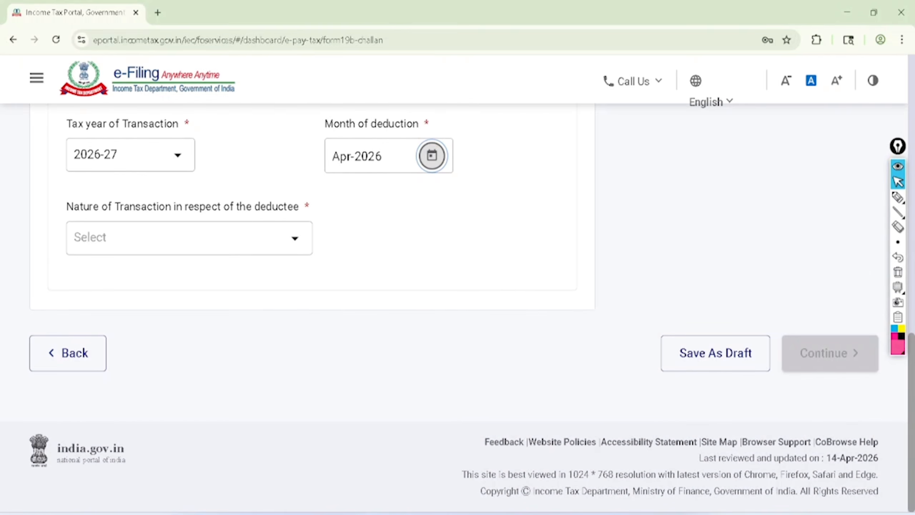
# Circle the Schedule B option in pink pen, clear the mark, and select Schedule B, TDS on sale/transfer of immovable Property, as the nature of transaction
pyautogui.click(108, 237)
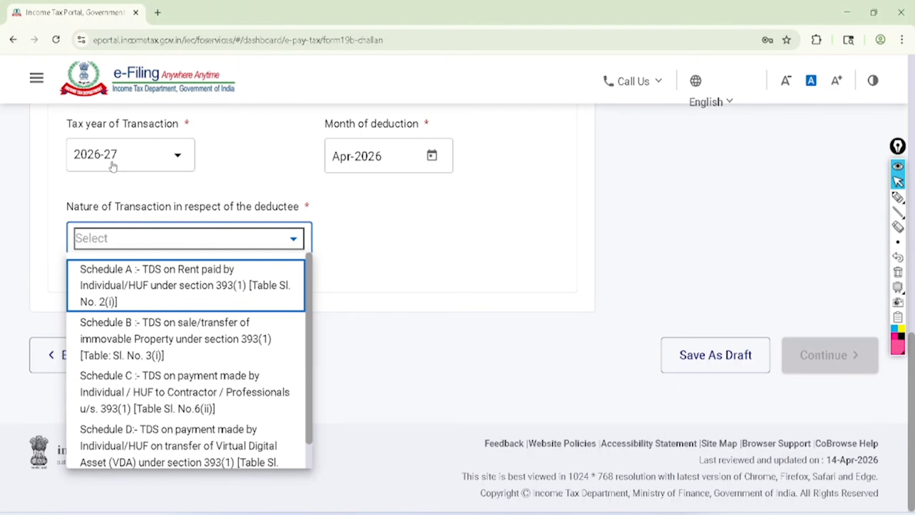
pyautogui.click(898, 197)
pyautogui.moveTo(126, 303)
pyautogui.mouseDown()
pyautogui.moveTo(67, 320)
pyautogui.moveTo(171, 364)
pyautogui.moveTo(286, 308)
pyautogui.moveTo(98, 321)
pyautogui.mouseUp()
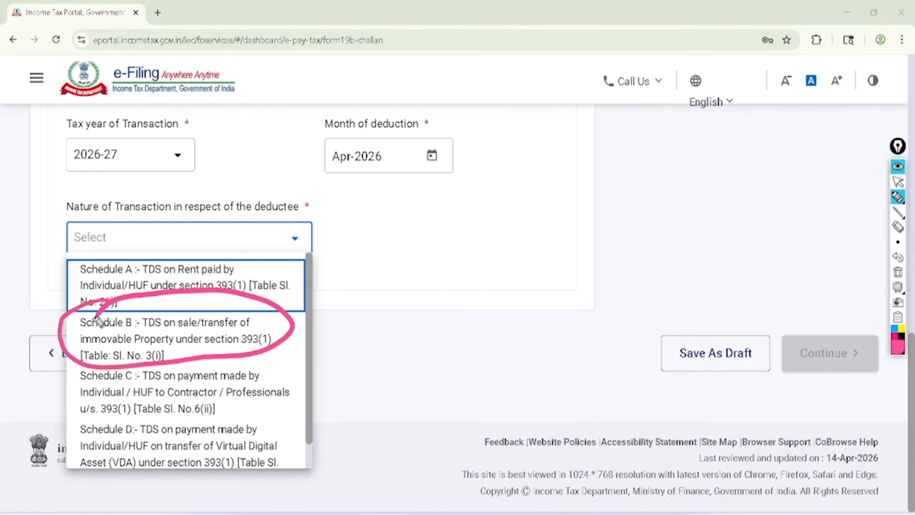
pyautogui.click(898, 182)
pyautogui.click(898, 272)
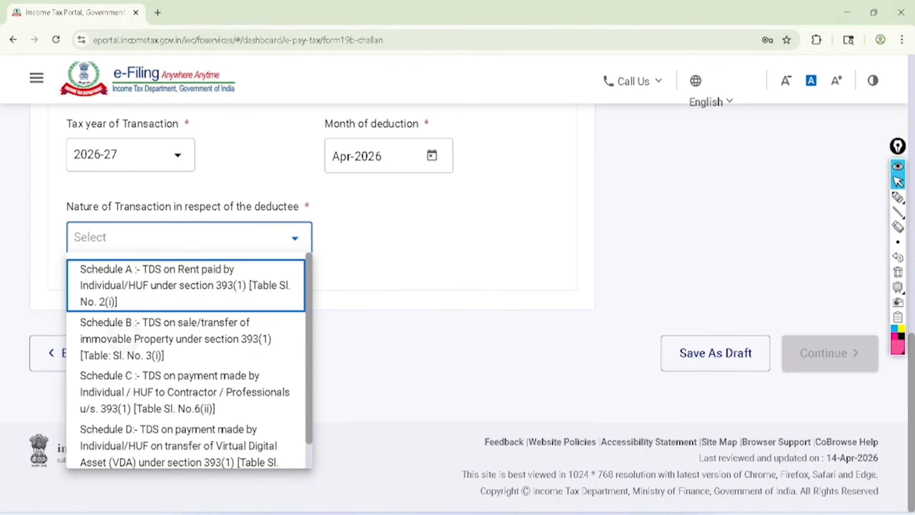
pyautogui.click(175, 338)
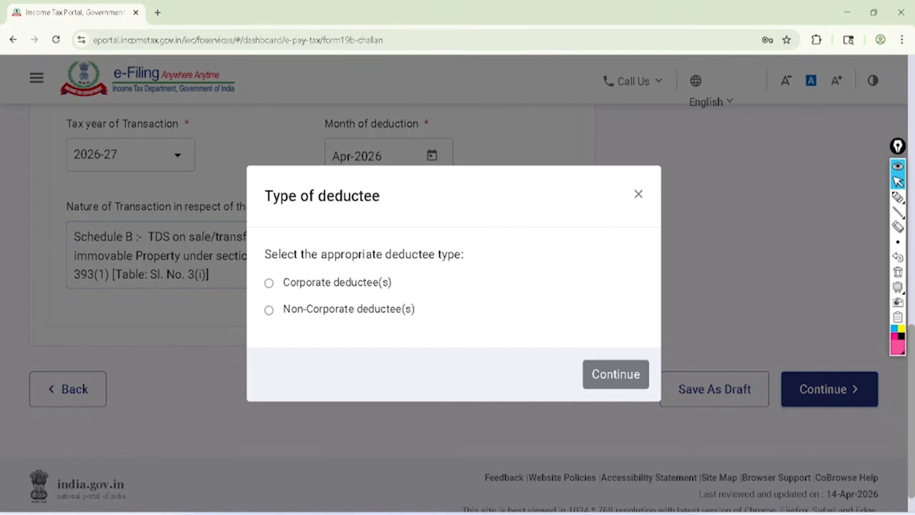
# Circle the deductee type prompt and underline the Corporate and Non-Corporate deductee(s) options in pink pen, and clear the marks
pyautogui.click(897, 197)
pyautogui.moveTo(252, 269)
pyautogui.mouseDown()
pyautogui.moveTo(419, 270)
pyautogui.moveTo(405, 215)
pyautogui.moveTo(233, 268)
pyautogui.mouseUp()
pyautogui.moveTo(279, 291)
pyautogui.mouseDown()
pyautogui.moveTo(328, 299)
pyautogui.moveTo(414, 289)
pyautogui.mouseUp()
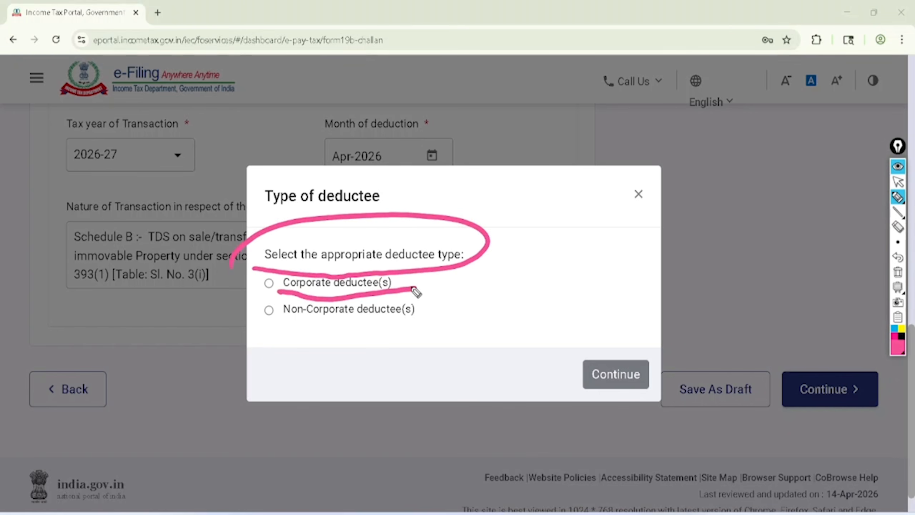
pyautogui.moveTo(279, 326)
pyautogui.mouseDown()
pyautogui.moveTo(425, 316)
pyautogui.moveTo(434, 324)
pyautogui.mouseUp()
pyautogui.moveTo(897, 197)
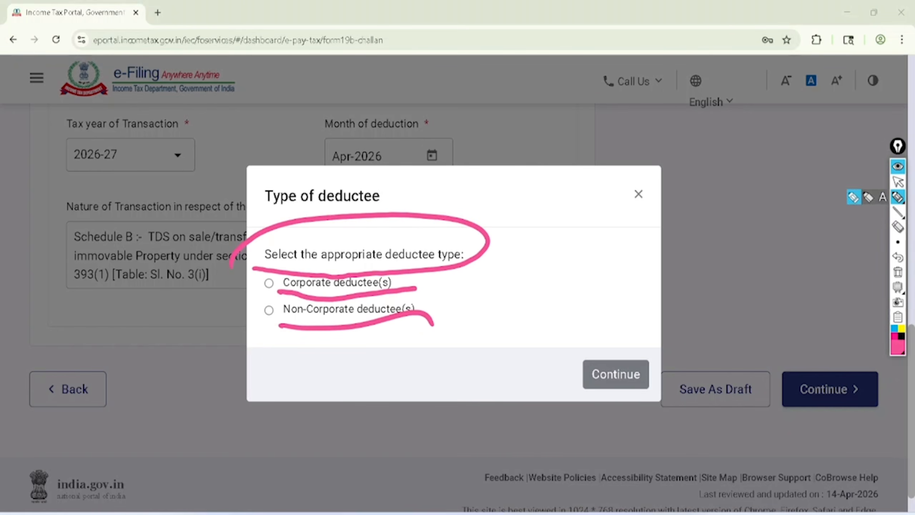
pyautogui.click(898, 271)
pyautogui.click(898, 182)
# Choose Non-Corporate deductee(s) as the deductee type and proceed to the Transaction Details stage
pyautogui.click(268, 310)
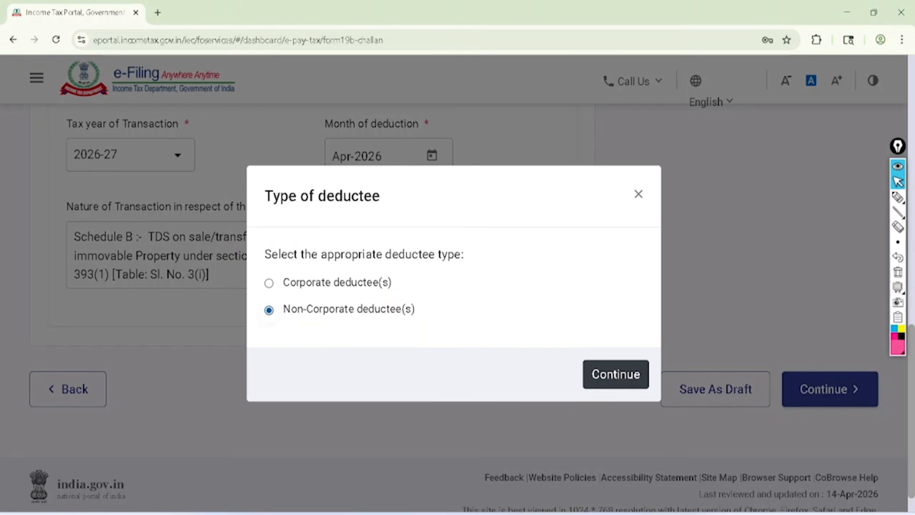
pyautogui.click(616, 374)
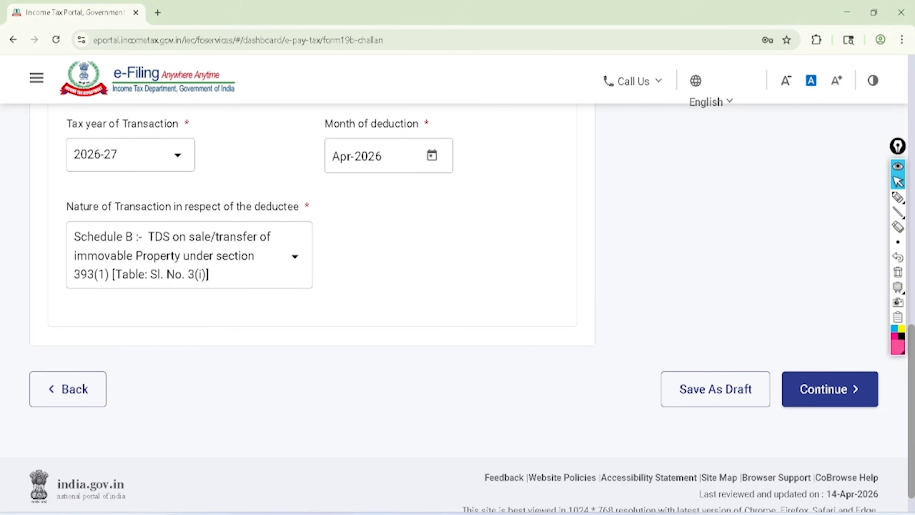
pyautogui.click(830, 389)
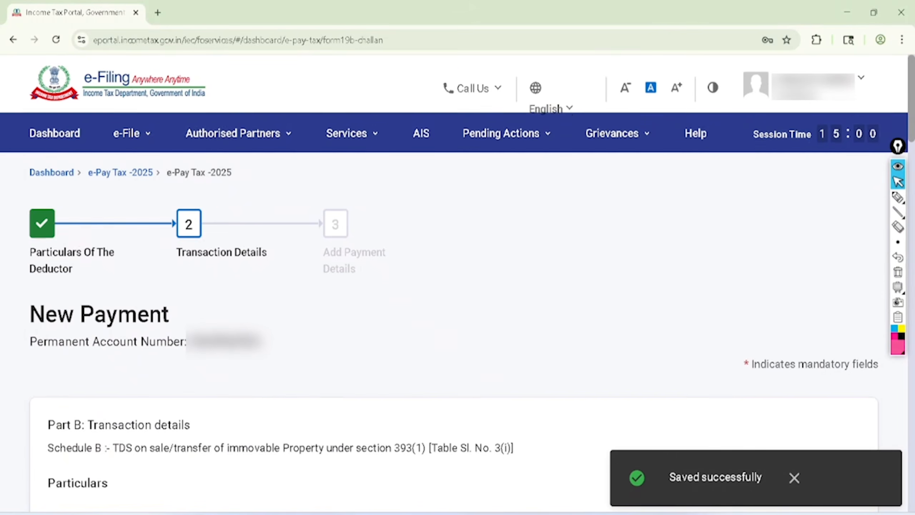
# Circle the Saved successfully message and the New Payment heading with the Permanent Account Number in pink pen, and clear the marks
pyautogui.click(898, 197)
pyautogui.moveTo(744, 409)
pyautogui.mouseDown()
pyautogui.moveTo(649, 506)
pyautogui.moveTo(698, 399)
pyautogui.mouseUp()
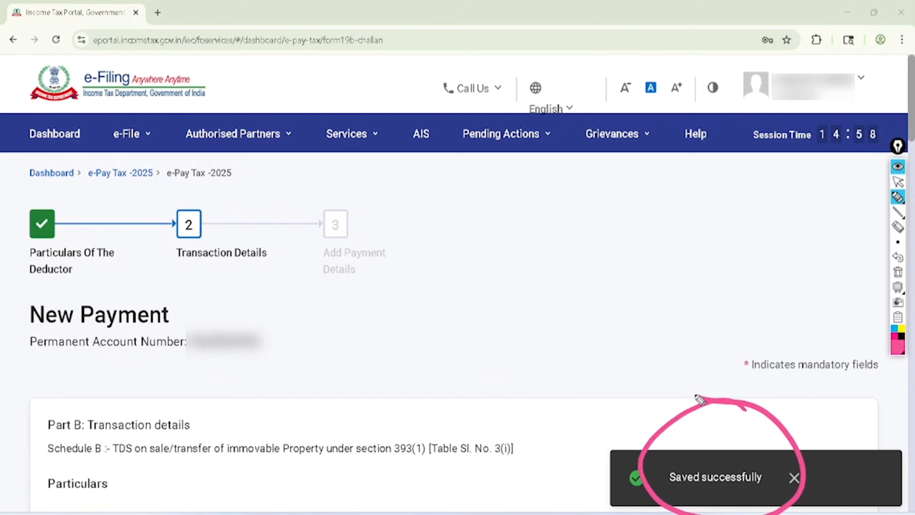
pyautogui.moveTo(25, 357)
pyautogui.mouseDown()
pyautogui.moveTo(57, 370)
pyautogui.moveTo(299, 344)
pyautogui.moveTo(48, 286)
pyautogui.moveTo(25, 375)
pyautogui.mouseUp()
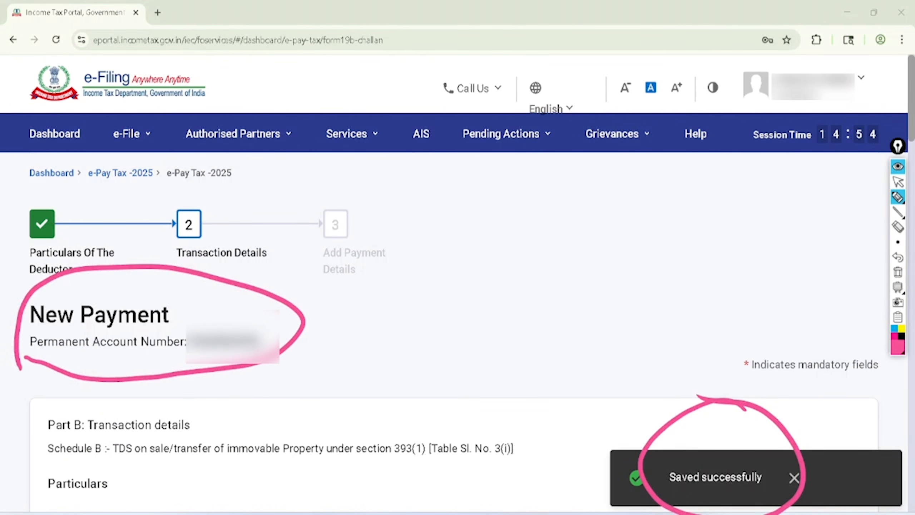
pyautogui.click(898, 181)
pyautogui.click(898, 271)
# Circle Type of immovable property and the agricultural land wording, and tick the Land and Building or part of building options in pink pen
pyautogui.scroll(-5, 457, 289)
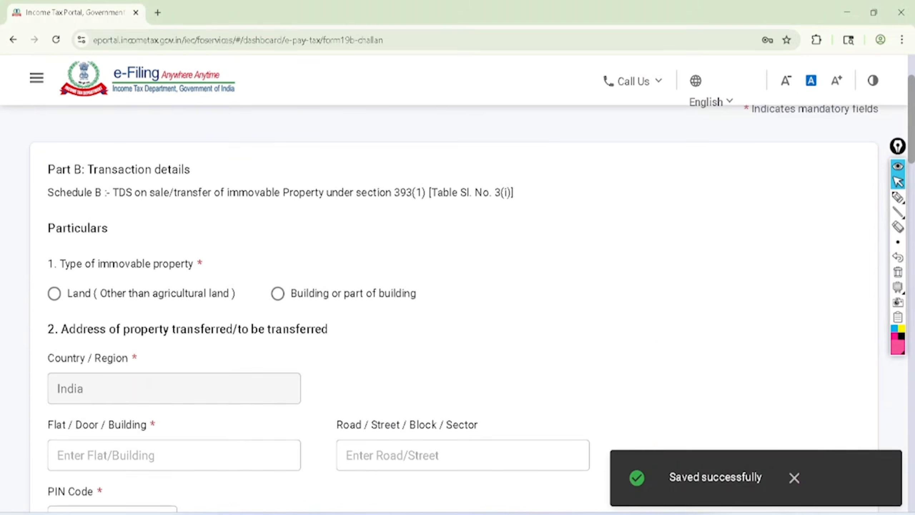
pyautogui.scroll(-1, 457, 289)
pyautogui.scroll(1, 457, 288)
pyautogui.scroll(-1, 457, 288)
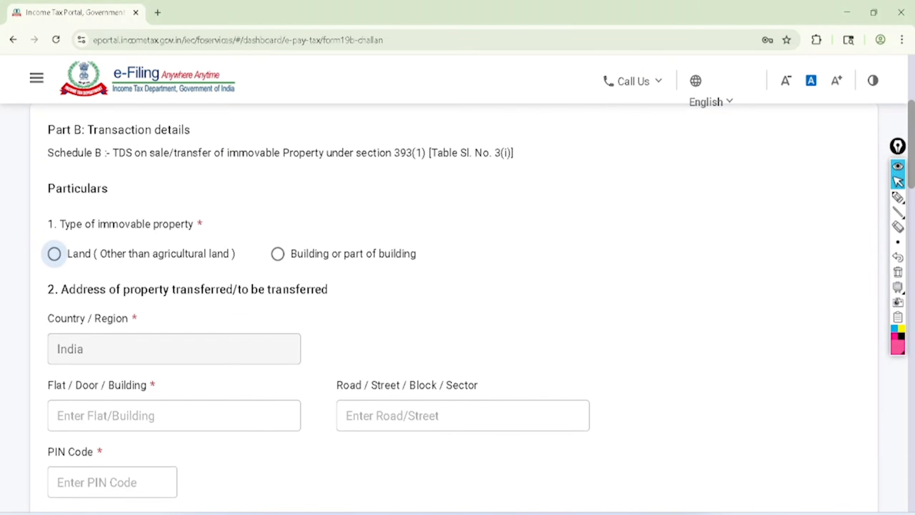
pyautogui.scroll(1, 455, 283)
pyautogui.rightClick(635, 297)
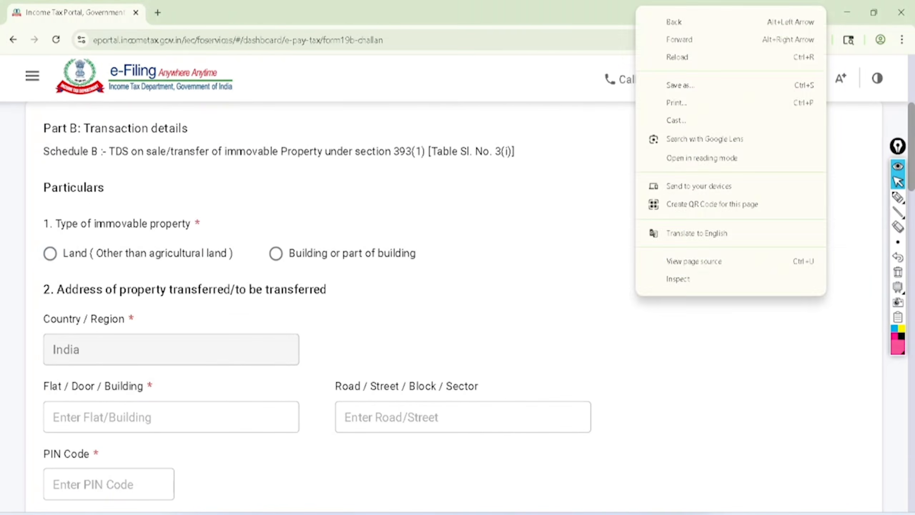
pyautogui.click(898, 197)
pyautogui.moveTo(36, 236)
pyautogui.mouseDown()
pyautogui.moveTo(102, 238)
pyautogui.moveTo(224, 219)
pyautogui.moveTo(34, 227)
pyautogui.moveTo(77, 218)
pyautogui.mouseUp()
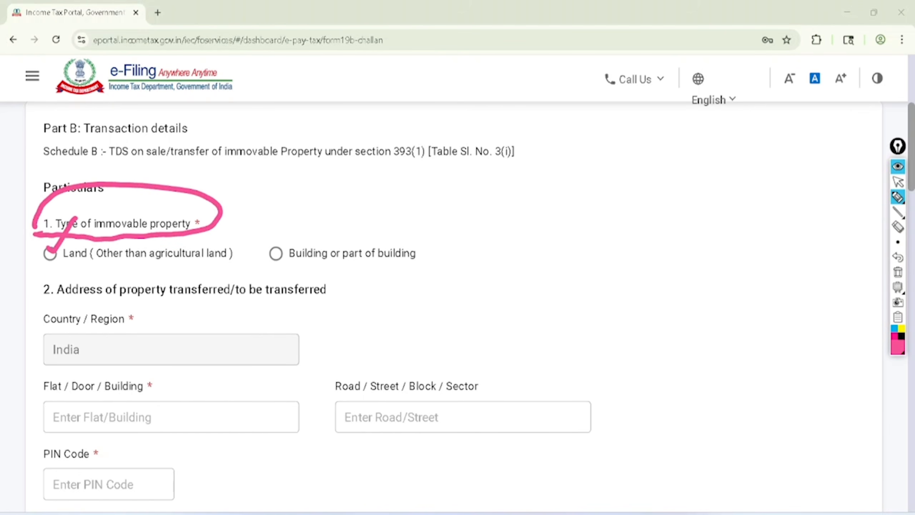
pyautogui.moveTo(141, 264)
pyautogui.mouseDown()
pyautogui.moveTo(180, 267)
pyautogui.moveTo(220, 227)
pyautogui.moveTo(137, 266)
pyautogui.mouseUp()
pyautogui.moveTo(278, 253); pyautogui.dragTo(368, 155)
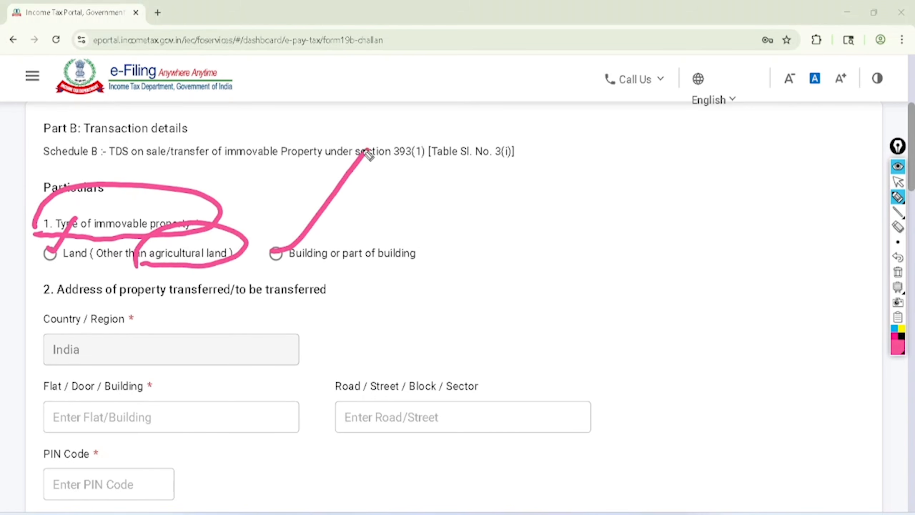
# Clear the pen marks and select Building or part of building as the type of immovable property
pyautogui.click(898, 182)
pyautogui.click(897, 257)
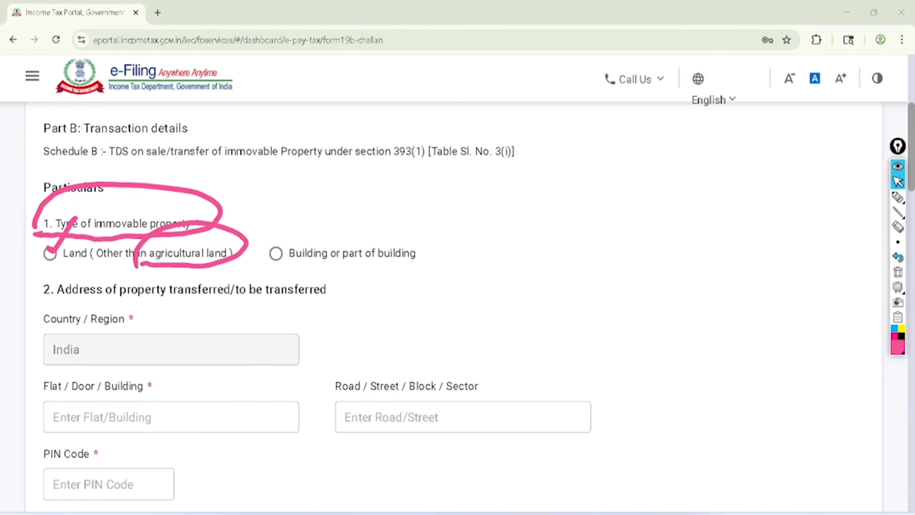
pyautogui.click(898, 272)
pyautogui.click(276, 253)
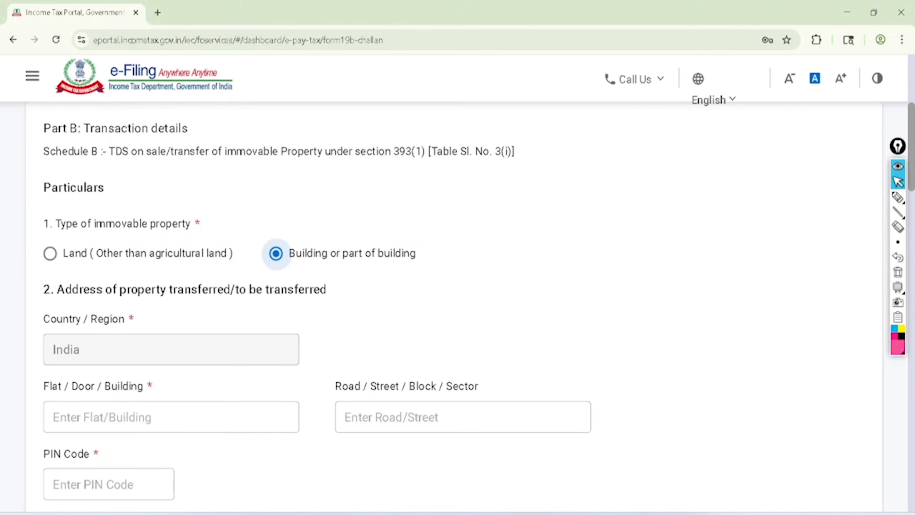
# Circle the property address heading and write Seller and Buyer with ticks and Property with two underlines beside it in pink pen
pyautogui.scroll(-4, 274, 261)
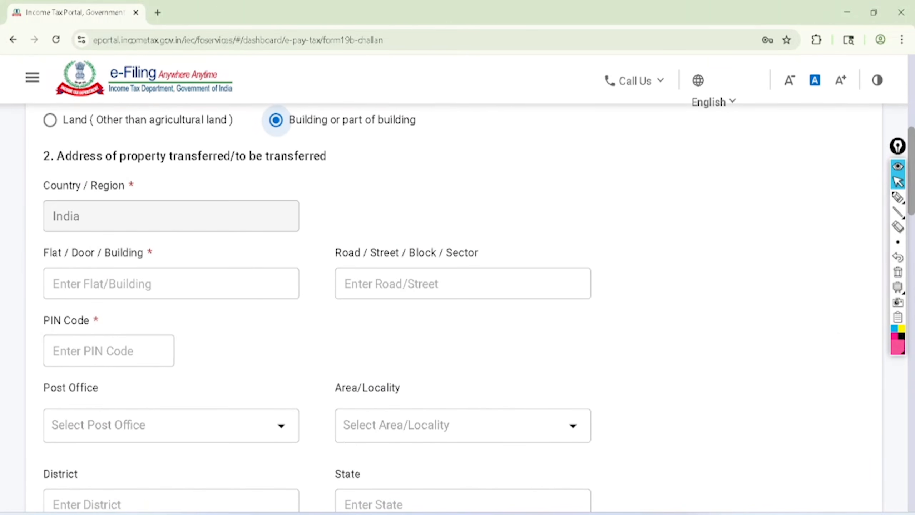
pyautogui.click(897, 198)
pyautogui.moveTo(44, 172)
pyautogui.mouseDown()
pyautogui.moveTo(200, 175)
pyautogui.moveTo(338, 159)
pyautogui.moveTo(234, 130)
pyautogui.moveTo(41, 157)
pyautogui.mouseUp()
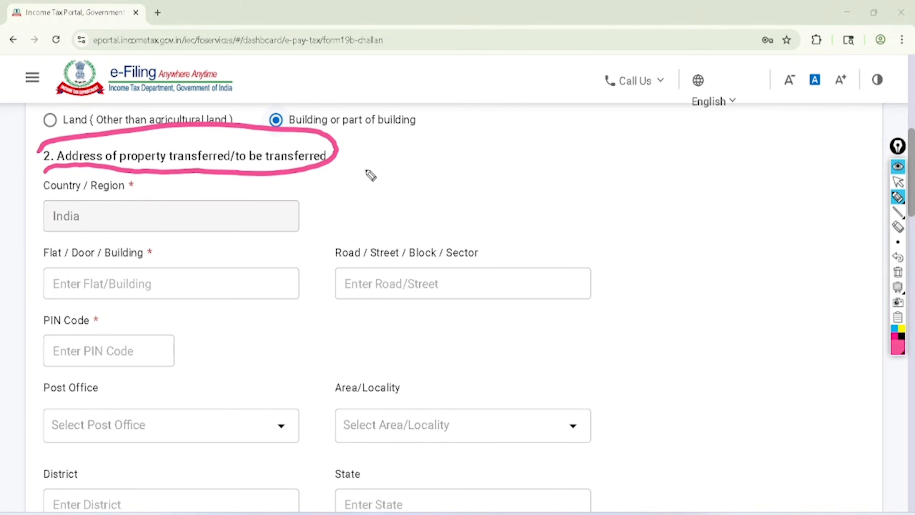
pyautogui.moveTo(376, 161)
pyautogui.mouseDown()
pyautogui.moveTo(371, 185)
pyautogui.moveTo(382, 138)
pyautogui.moveTo(446, 102)
pyautogui.mouseUp()
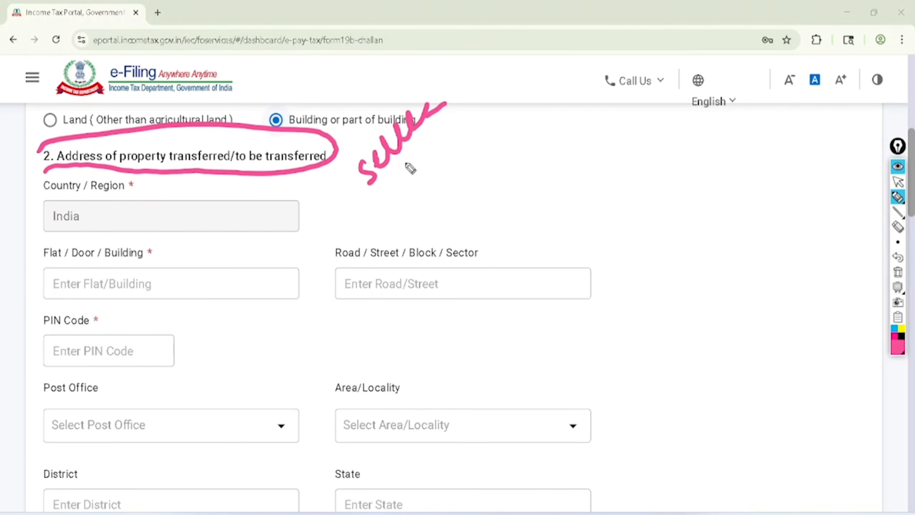
pyautogui.moveTo(392, 174)
pyautogui.mouseDown()
pyautogui.moveTo(398, 184)
pyautogui.moveTo(435, 176)
pyautogui.moveTo(453, 145)
pyautogui.moveTo(447, 83)
pyautogui.moveTo(478, 64)
pyautogui.mouseUp()
pyautogui.click(473, 102)
pyautogui.moveTo(474, 103); pyautogui.dragTo(517, 78)
pyautogui.moveTo(463, 173)
pyautogui.mouseDown()
pyautogui.moveTo(466, 195)
pyautogui.moveTo(486, 187)
pyautogui.moveTo(521, 138)
pyautogui.moveTo(552, 125)
pyautogui.mouseUp()
pyautogui.moveTo(519, 167)
pyautogui.mouseDown()
pyautogui.moveTo(510, 174)
pyautogui.moveTo(558, 131)
pyautogui.mouseUp()
pyautogui.moveTo(508, 206); pyautogui.dragTo(554, 158)
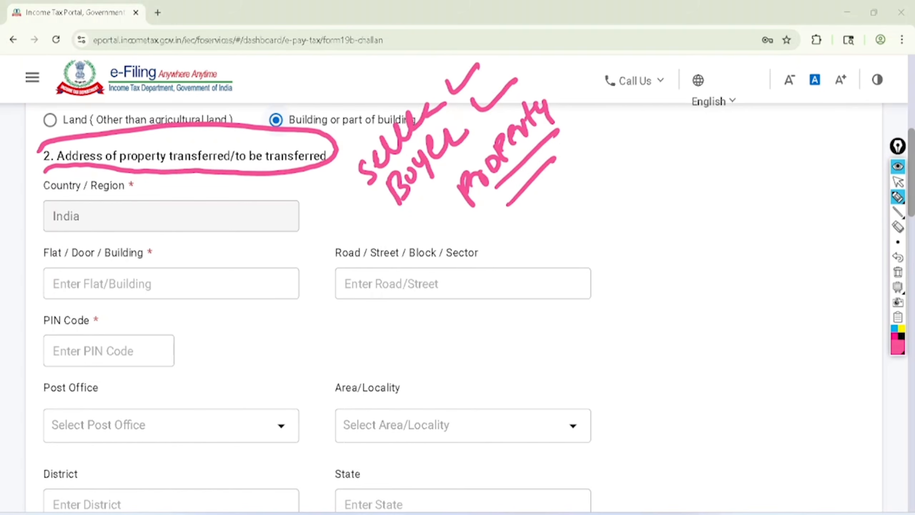
# Tick the Flat / Door / Building, PIN Code, Post Office, Area/Locality, District and State fields in pink pen, and clear all marks
pyautogui.moveTo(164, 253)
pyautogui.mouseDown()
pyautogui.moveTo(204, 248)
pyautogui.moveTo(219, 229)
pyautogui.mouseUp()
pyautogui.moveTo(135, 342); pyautogui.dragTo(212, 301)
pyautogui.moveTo(167, 397); pyautogui.dragTo(237, 384)
pyautogui.moveTo(353, 398); pyautogui.dragTo(414, 364)
pyautogui.moveTo(197, 490); pyautogui.dragTo(281, 457)
pyautogui.moveTo(353, 476); pyautogui.dragTo(414, 436)
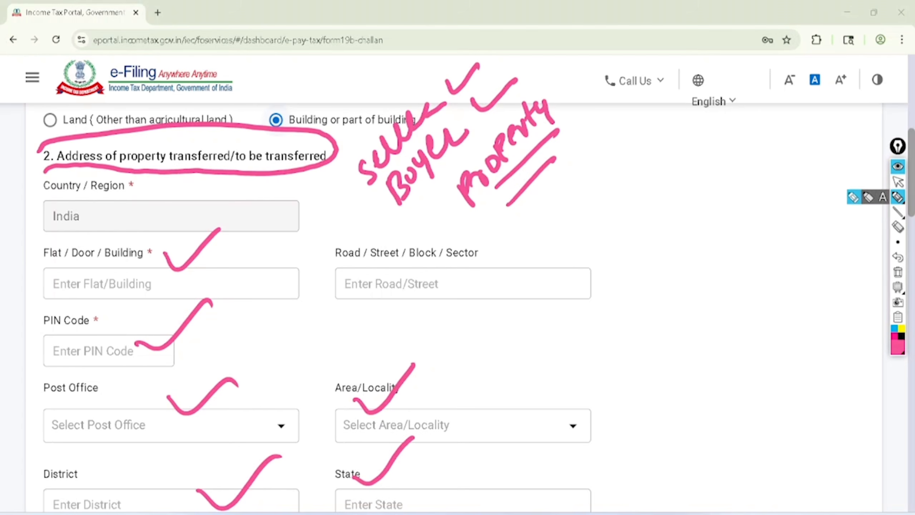
pyautogui.click(897, 182)
pyautogui.click(898, 272)
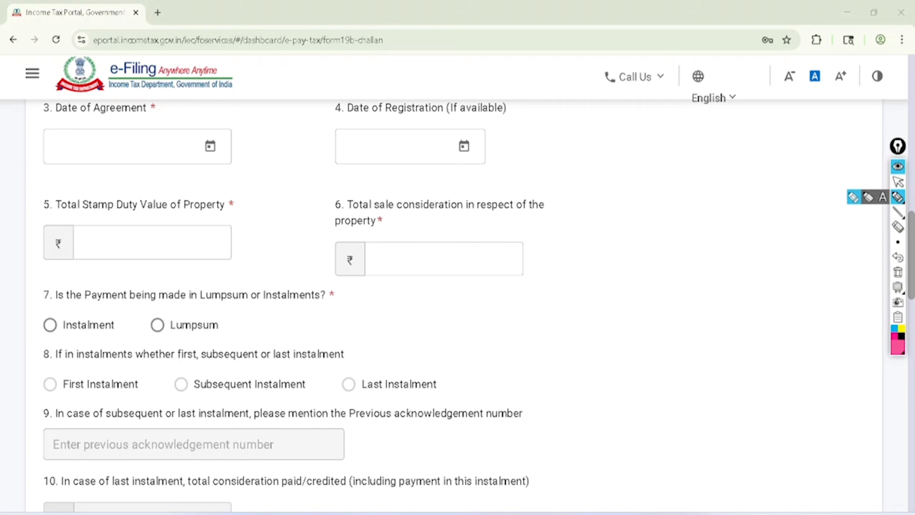
# Circle the Date of Agreement label in pink pen and clear the mark
pyautogui.moveTo(105, 68)
pyautogui.mouseDown()
pyautogui.moveTo(47, 136)
pyautogui.moveTo(158, 79)
pyautogui.moveTo(73, 90)
pyautogui.mouseUp()
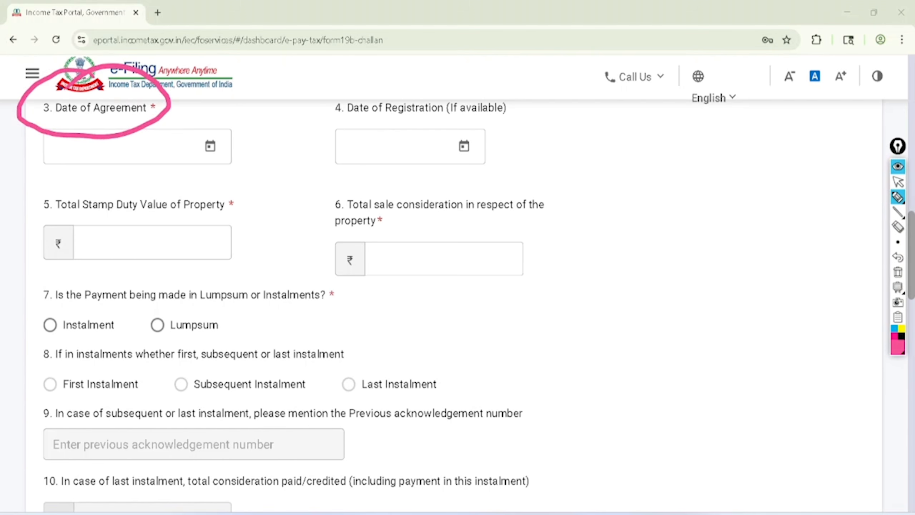
pyautogui.click(898, 182)
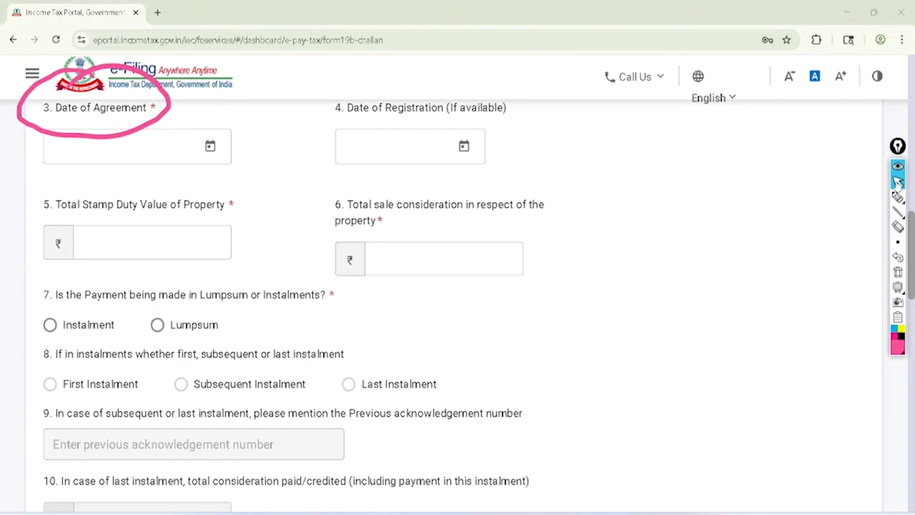
pyautogui.click(898, 272)
# Set the Date of Agreement to 14-Apr-2026
pyautogui.click(210, 145)
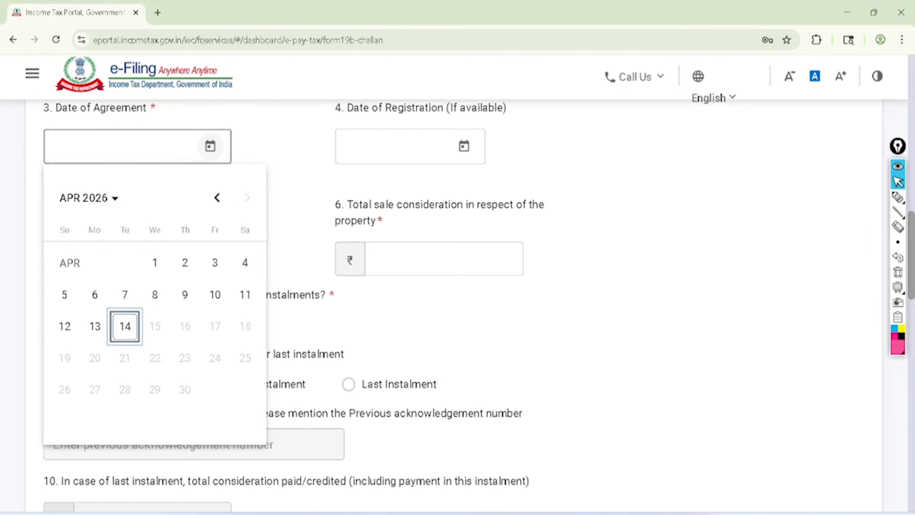
pyautogui.click(217, 198)
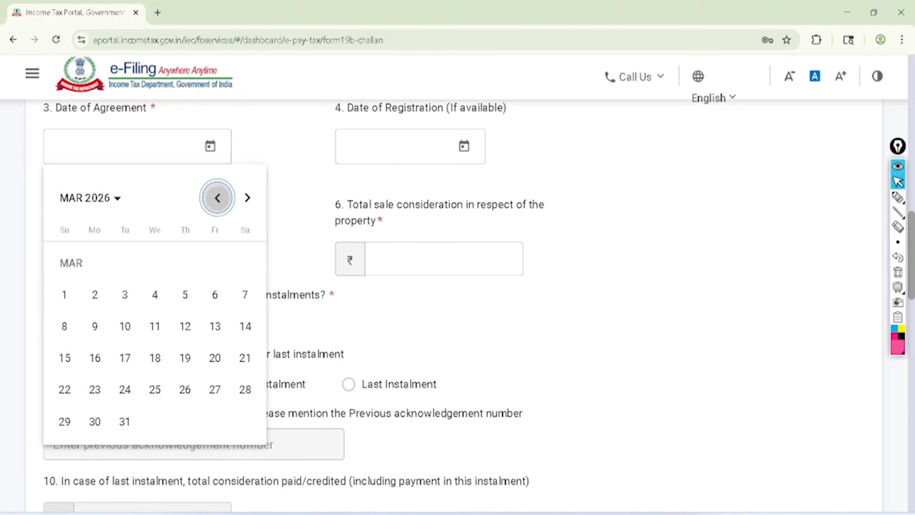
pyautogui.click(216, 198)
pyautogui.click(247, 198)
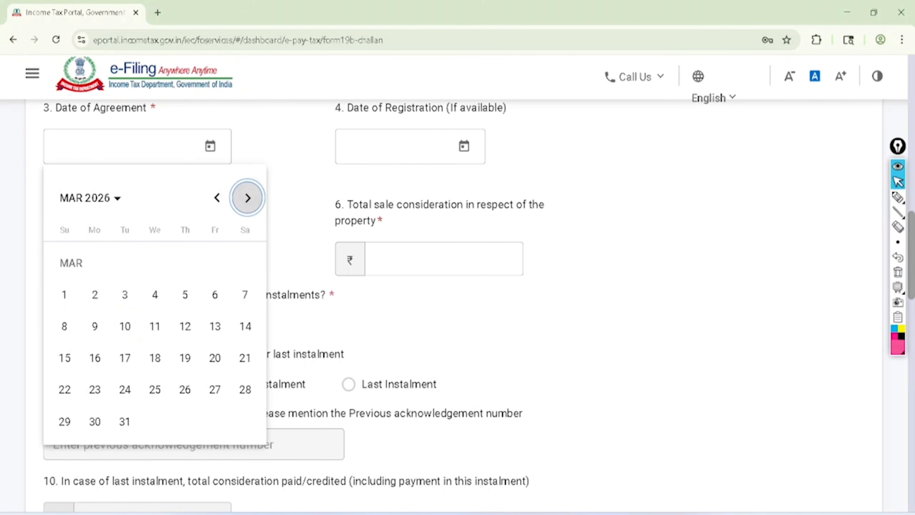
pyautogui.click(247, 198)
pyautogui.click(124, 326)
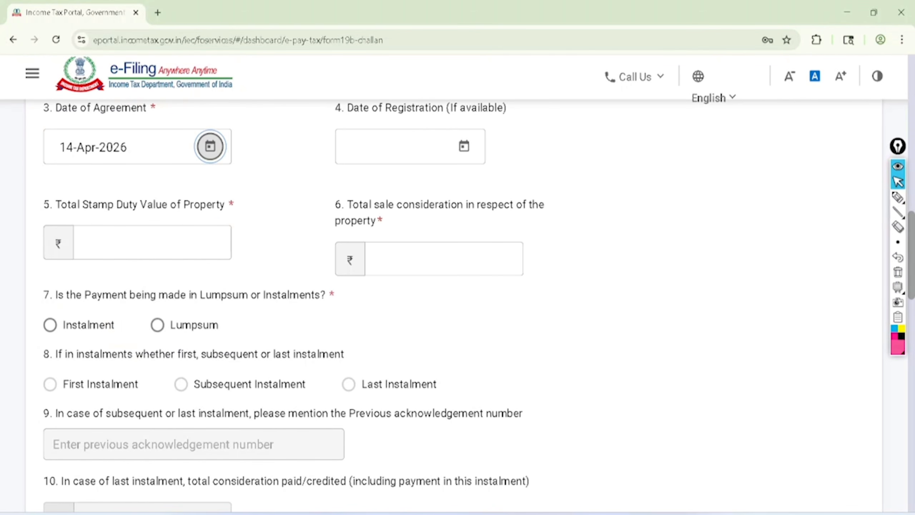
# Circle the Date of Registration label and draw two crosses beside it in pink pen
pyautogui.click(898, 212)
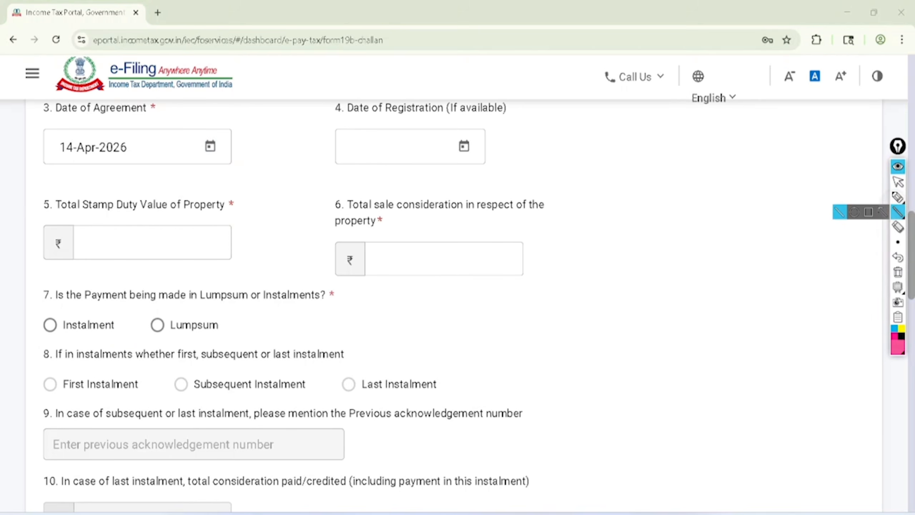
pyautogui.click(897, 196)
pyautogui.moveTo(440, 68)
pyautogui.mouseDown()
pyautogui.moveTo(378, 139)
pyautogui.moveTo(422, 77)
pyautogui.mouseUp()
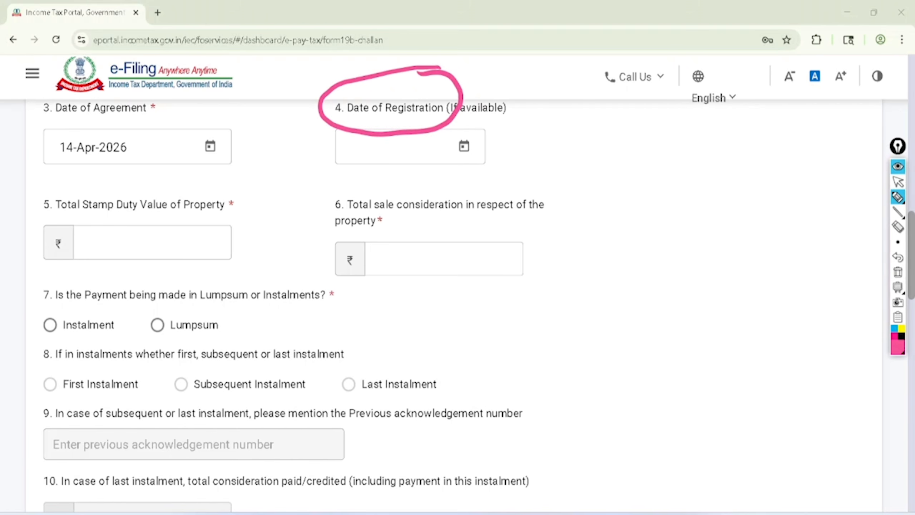
pyautogui.moveTo(507, 119)
pyautogui.mouseDown()
pyautogui.moveTo(509, 142)
pyautogui.moveTo(523, 127)
pyautogui.mouseUp()
pyautogui.moveTo(526, 104)
pyautogui.mouseDown()
pyautogui.moveTo(529, 128)
pyautogui.moveTo(548, 116)
pyautogui.mouseUp()
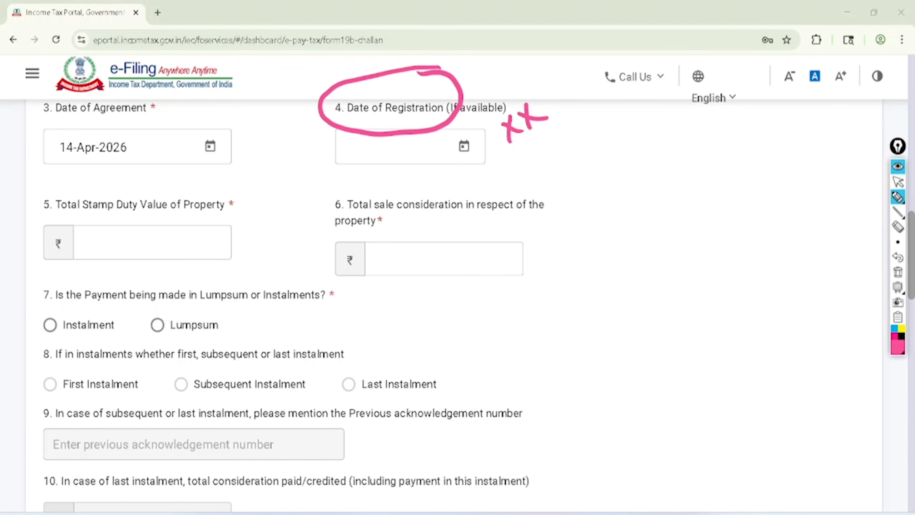
# Circle Total Stamp Duty Value of Property and write DLC and Govt with underlines beside it in pink pen
pyautogui.moveTo(46, 217)
pyautogui.mouseDown()
pyautogui.moveTo(194, 220)
pyautogui.moveTo(180, 177)
pyautogui.moveTo(46, 217)
pyautogui.mouseUp()
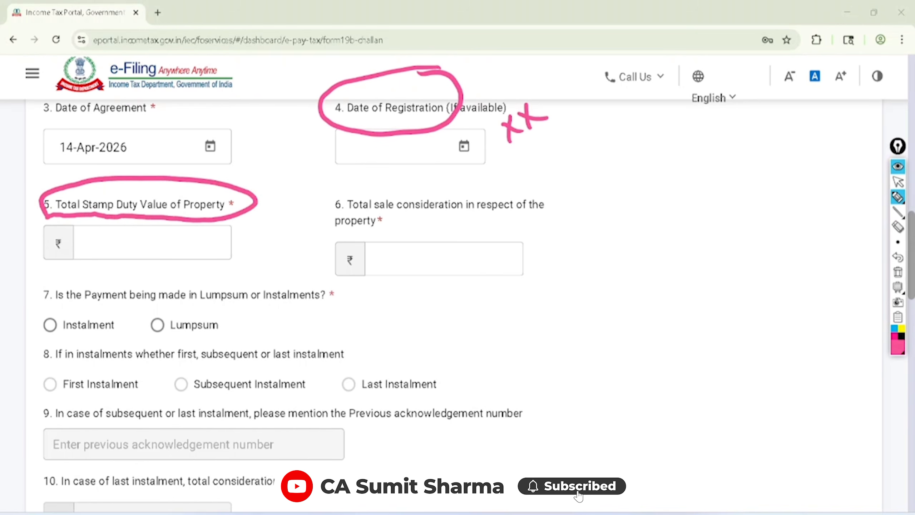
pyautogui.moveTo(248, 167)
pyautogui.mouseDown()
pyautogui.moveTo(254, 188)
pyautogui.moveTo(295, 152)
pyautogui.moveTo(278, 223)
pyautogui.moveTo(314, 170)
pyautogui.moveTo(320, 188)
pyautogui.mouseUp()
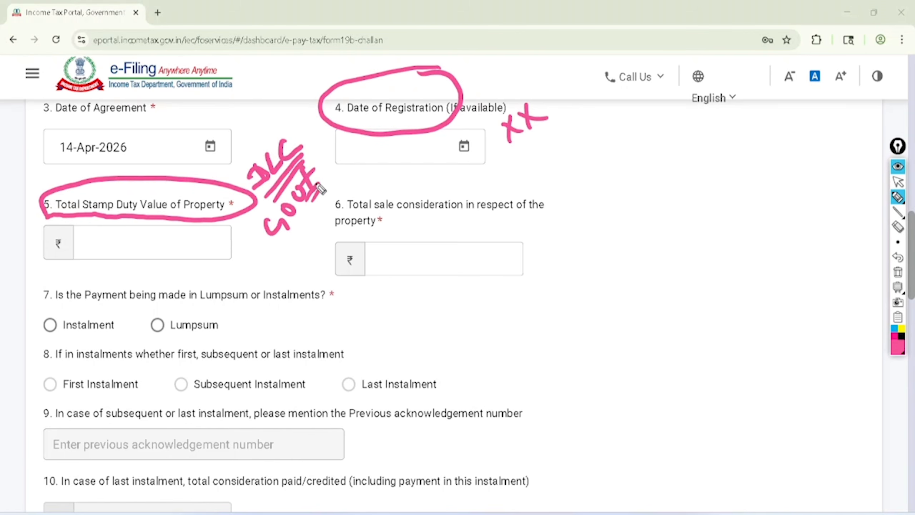
# Write a figure starting with 60 below Total Stamp Duty Value of Property, underline the total sale consideration label, and clear all pen marks
pyautogui.moveTo(98, 231)
pyautogui.mouseDown()
pyautogui.moveTo(102, 248)
pyautogui.moveTo(171, 212)
pyautogui.mouseUp()
pyautogui.moveTo(340, 209); pyautogui.dragTo(549, 212)
pyautogui.moveTo(332, 227); pyautogui.dragTo(381, 223)
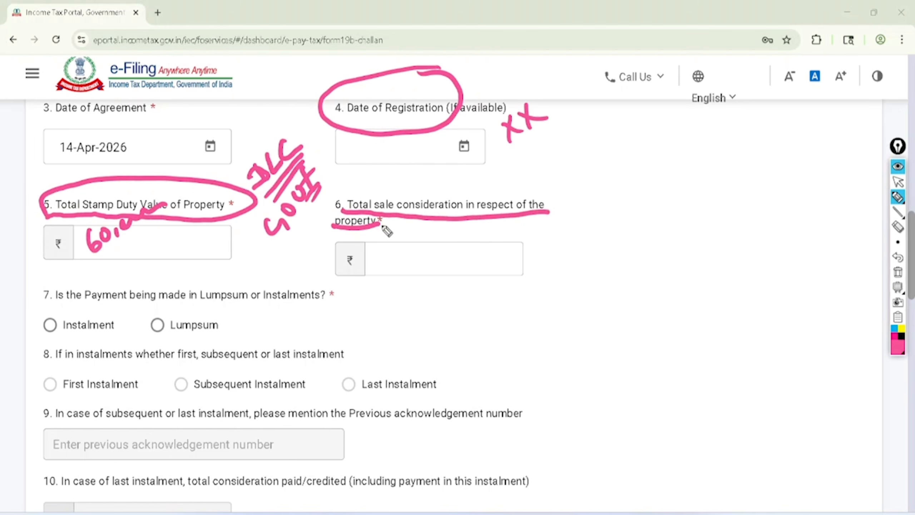
pyautogui.click(898, 182)
pyautogui.click(898, 272)
# Set both the Total Stamp Duty Value of Property and the total sale consideration to 60,00,000
pyautogui.click(223, 242)
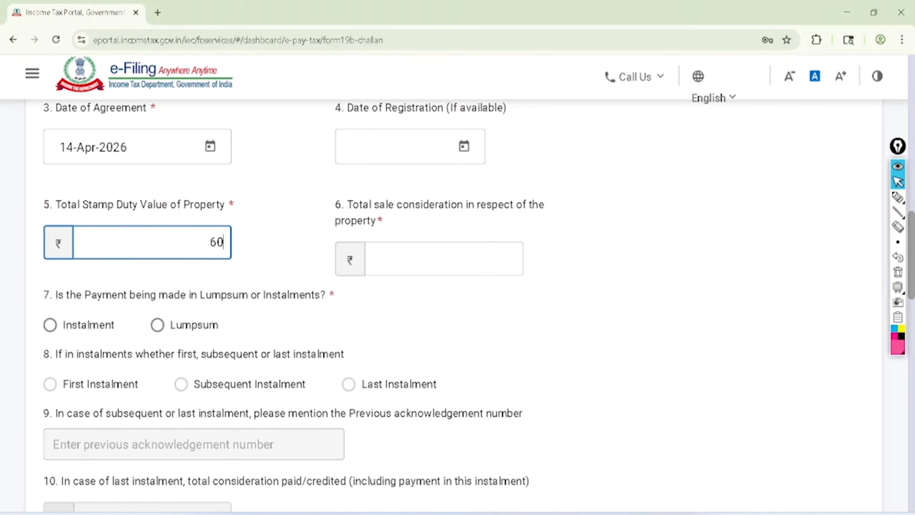
pyautogui.write('60,00,000')
pyautogui.press('Tab')
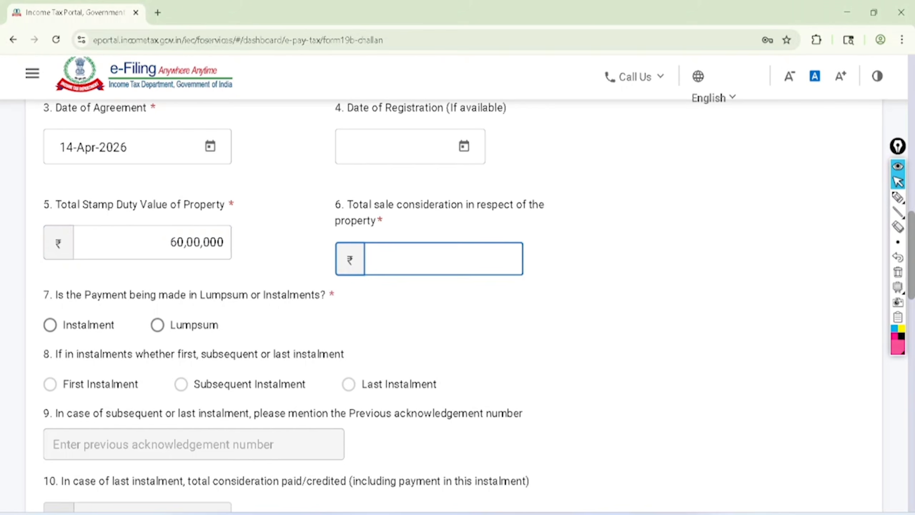
pyautogui.write('60,00,000')
pyautogui.press('Tab')
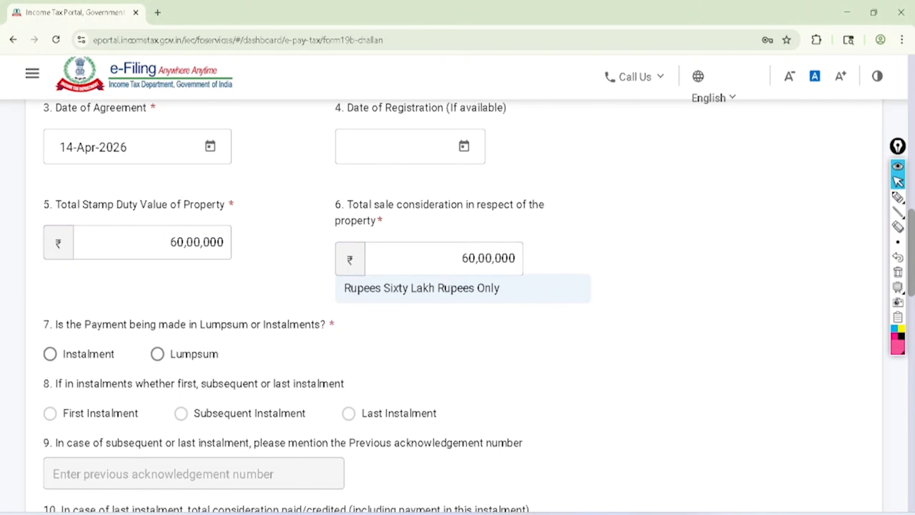
# Circle question 7 about payment in Lumpsum or Instalments in pink pen
pyautogui.scroll(-3, 454, 288)
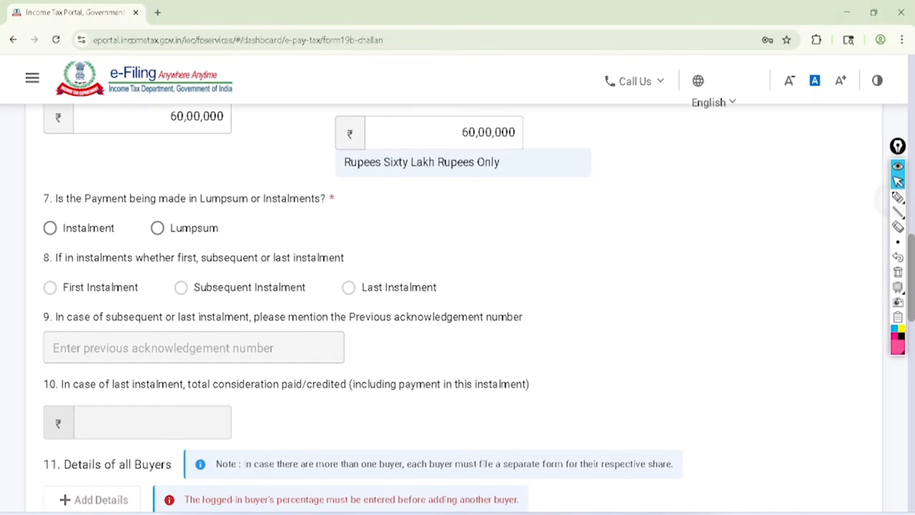
pyautogui.click(897, 197)
pyautogui.moveTo(53, 208)
pyautogui.mouseDown()
pyautogui.moveTo(329, 210)
pyautogui.moveTo(194, 165)
pyautogui.moveTo(50, 208)
pyautogui.mouseUp()
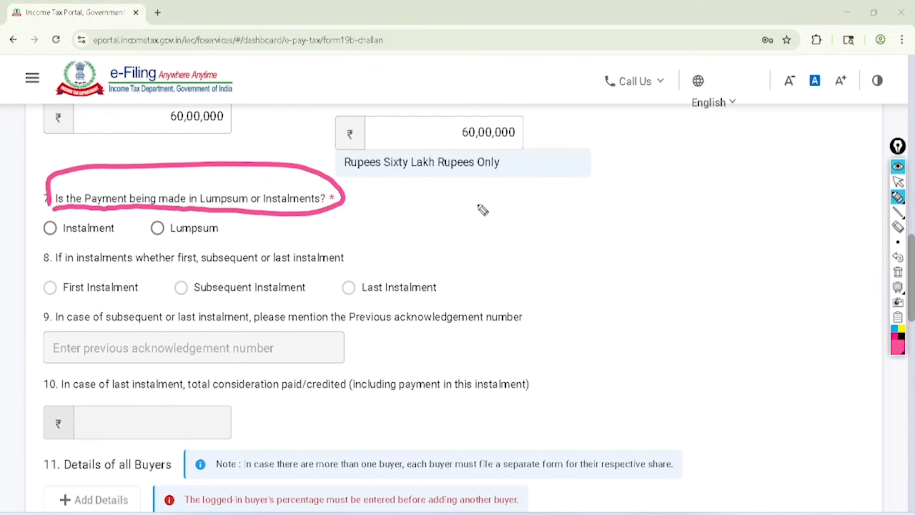
# Write 25% four times in a diagonal column beside question 7 in pink pen, underlining the first and last entries
pyautogui.moveTo(472, 212)
pyautogui.mouseDown()
pyautogui.moveTo(487, 220)
pyautogui.moveTo(498, 209)
pyautogui.mouseUp()
pyautogui.moveTo(492, 185); pyautogui.dragTo(490, 215)
pyautogui.moveTo(506, 182); pyautogui.dragTo(518, 190)
pyautogui.moveTo(526, 176); pyautogui.dragTo(493, 230)
pyautogui.moveTo(535, 209); pyautogui.dragTo(502, 242)
pyautogui.moveTo(521, 246); pyautogui.dragTo(548, 248)
pyautogui.moveTo(545, 219); pyautogui.dragTo(556, 241)
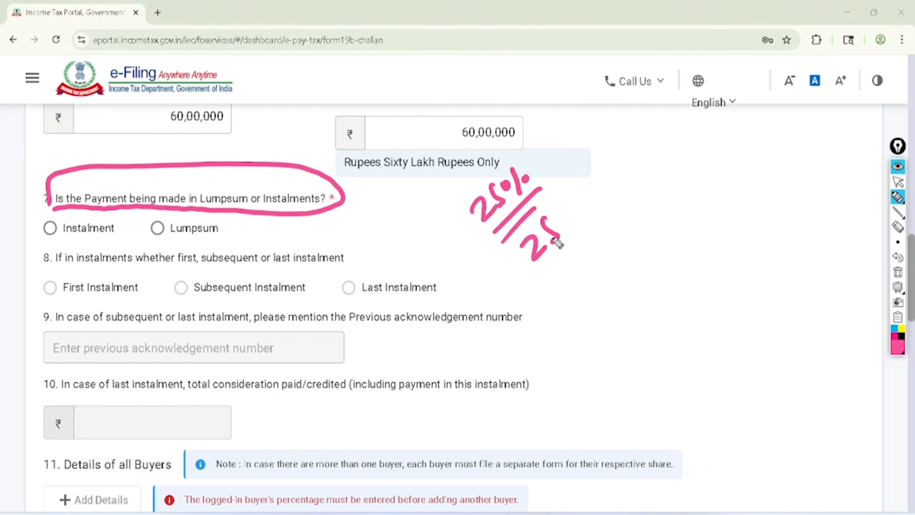
pyautogui.moveTo(567, 198); pyautogui.dragTo(577, 212)
pyautogui.moveTo(551, 267); pyautogui.dragTo(581, 276)
pyautogui.moveTo(576, 249); pyautogui.dragTo(577, 274)
pyautogui.moveTo(586, 244); pyautogui.dragTo(605, 256)
pyautogui.moveTo(581, 292)
pyautogui.mouseDown()
pyautogui.moveTo(609, 293)
pyautogui.moveTo(613, 305)
pyautogui.mouseUp()
pyautogui.moveTo(614, 271); pyautogui.dragTo(626, 277)
pyautogui.moveTo(632, 277)
pyautogui.mouseDown()
pyautogui.moveTo(599, 320)
pyautogui.moveTo(603, 331)
pyautogui.mouseUp()
# Tick each of the four 25% notes and the Lumpsum option in pink pen, and clear the drawing
pyautogui.moveTo(532, 156)
pyautogui.mouseDown()
pyautogui.moveTo(543, 168)
pyautogui.moveTo(591, 105)
pyautogui.mouseUp()
pyautogui.moveTo(573, 185); pyautogui.dragTo(648, 123)
pyautogui.moveTo(594, 212)
pyautogui.mouseDown()
pyautogui.moveTo(635, 196)
pyautogui.moveTo(658, 168)
pyautogui.mouseUp()
pyautogui.moveTo(622, 239); pyautogui.dragTo(683, 197)
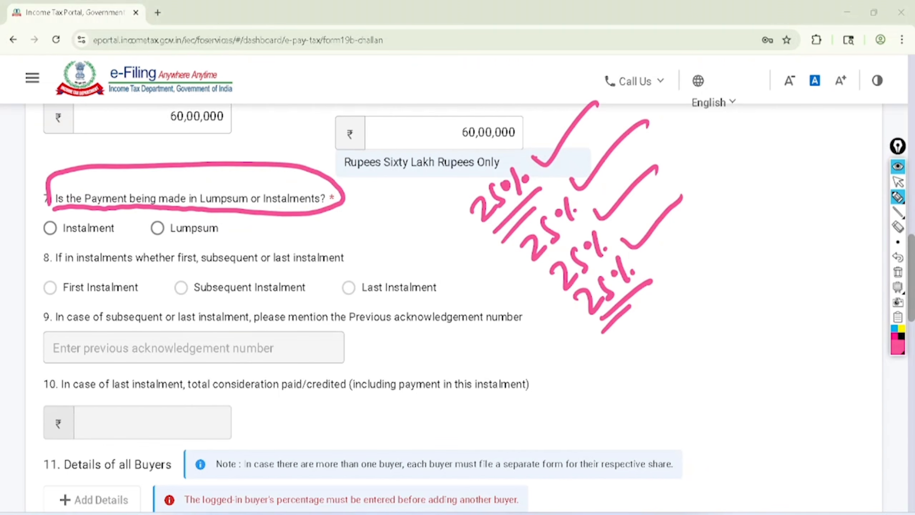
pyautogui.moveTo(153, 224); pyautogui.dragTo(194, 190)
pyautogui.click(898, 271)
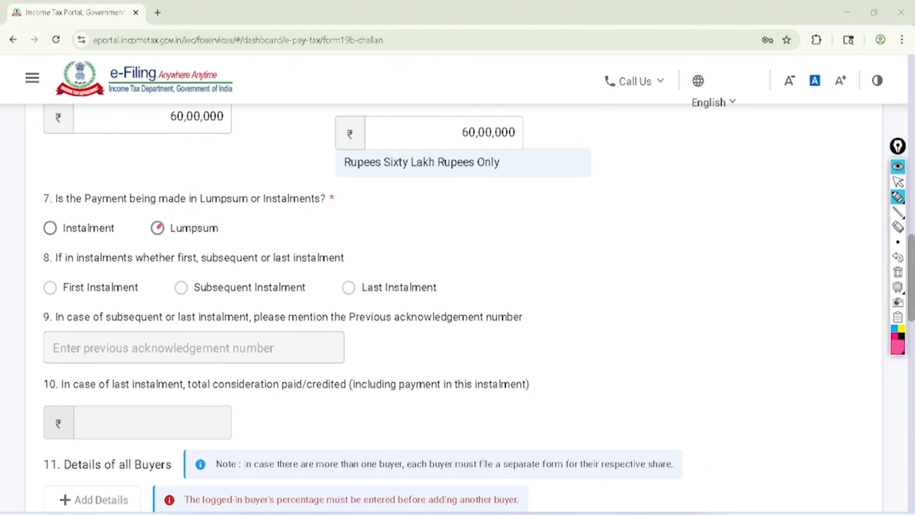
# Choose Lumpsum as the payment mode in question 7
pyautogui.click(898, 181)
pyautogui.click(157, 227)
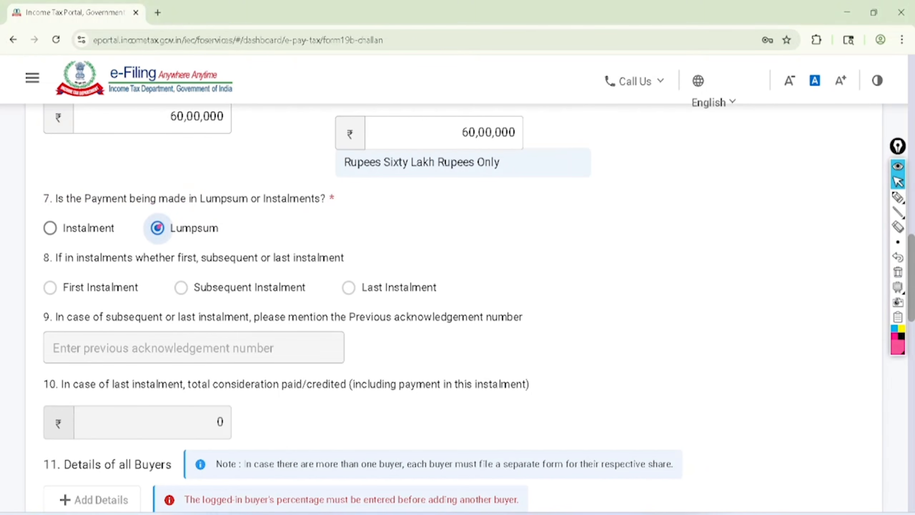
# Circle the First, Subsequent and Last Instalment options in question 8 in pink pen, and clear the marks
pyautogui.scroll(-1, 158, 226)
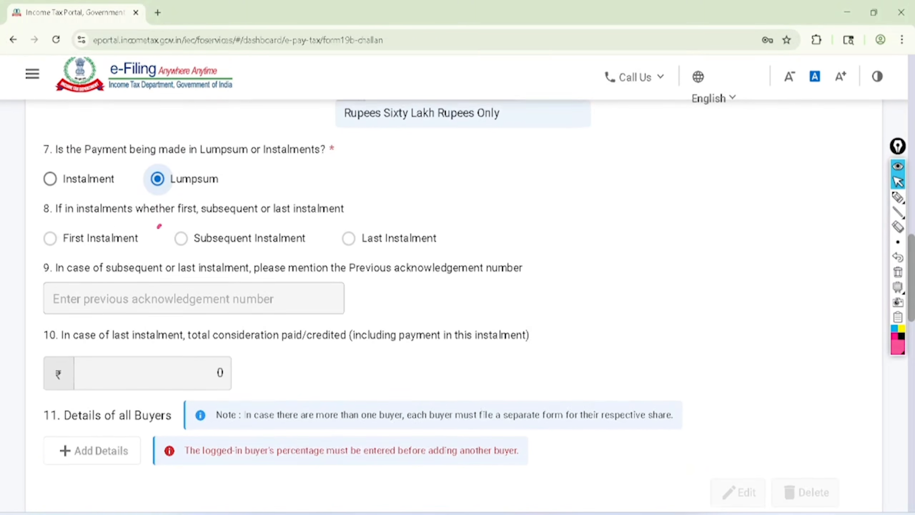
pyautogui.hotkey('ctrl', 'shift', '3')
pyautogui.moveTo(48, 252)
pyautogui.mouseDown()
pyautogui.moveTo(132, 253)
pyautogui.moveTo(42, 235)
pyautogui.moveTo(39, 248)
pyautogui.mouseUp()
pyautogui.moveTo(176, 254)
pyautogui.mouseDown()
pyautogui.moveTo(216, 256)
pyautogui.moveTo(315, 234)
pyautogui.moveTo(173, 245)
pyautogui.moveTo(170, 258)
pyautogui.mouseUp()
pyautogui.moveTo(342, 257)
pyautogui.mouseDown()
pyautogui.moveTo(428, 251)
pyautogui.moveTo(335, 230)
pyautogui.moveTo(339, 255)
pyautogui.mouseUp()
pyautogui.click(898, 181)
pyautogui.click(898, 272)
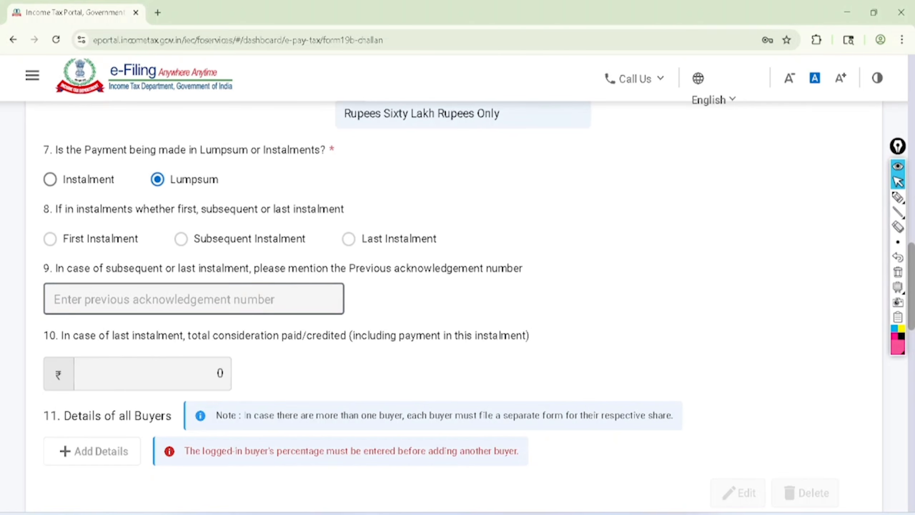
# Switch the payment mode to Instalment with First Instalment, and check the previous acknowledgement number field
pyautogui.scroll(-2, 458, 307)
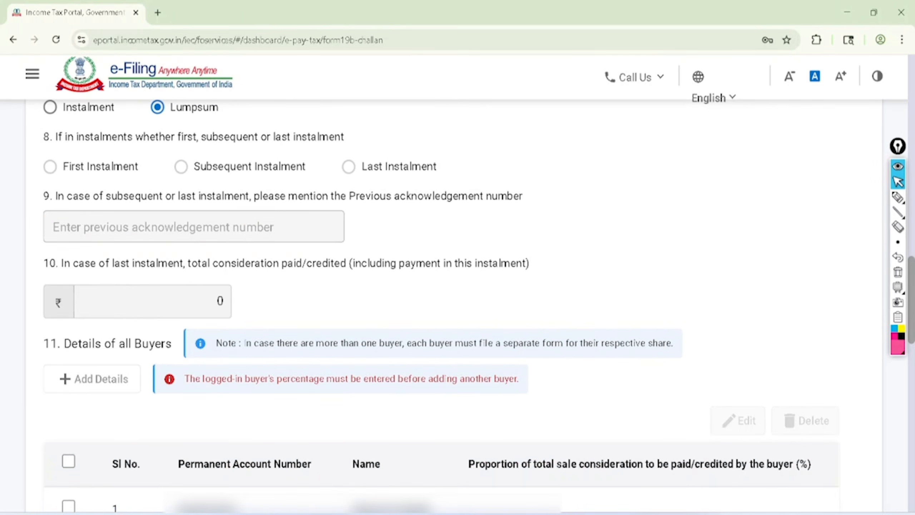
pyautogui.click(50, 106)
pyautogui.click(50, 167)
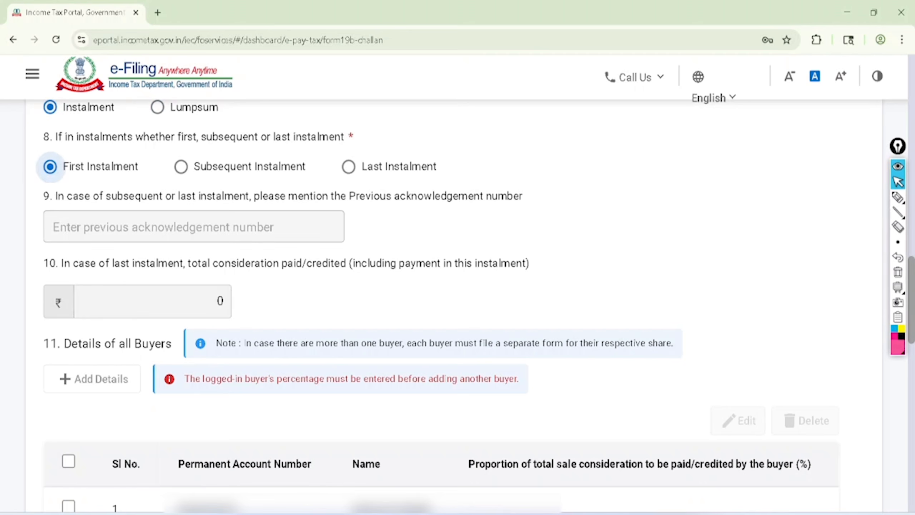
pyautogui.click(128, 227)
# Choose Subsequent Instalment, enter a sample previous acknowledgement number, and erase it
pyautogui.click(181, 167)
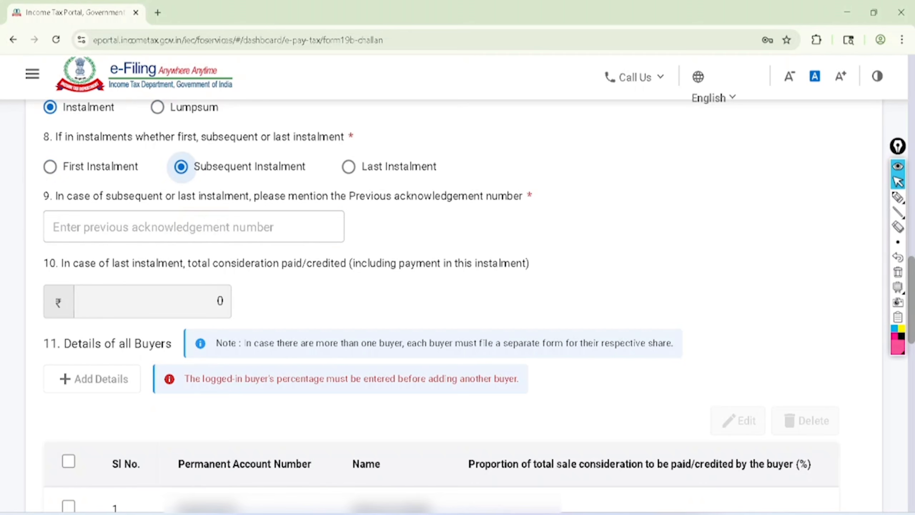
pyautogui.click(201, 227)
pyautogui.write('5555555')
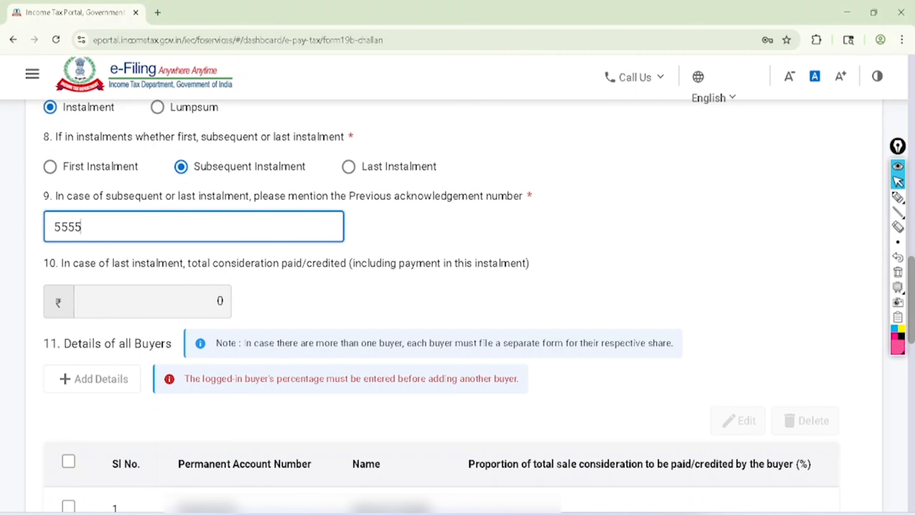
pyautogui.press('BackSpace')
pyautogui.press('BackSpace')
pyautogui.press('BackSpace')
pyautogui.press('BackSpace')
pyautogui.press('BackSpace')
pyautogui.press('BackSpace')
pyautogui.press('BackSpace')
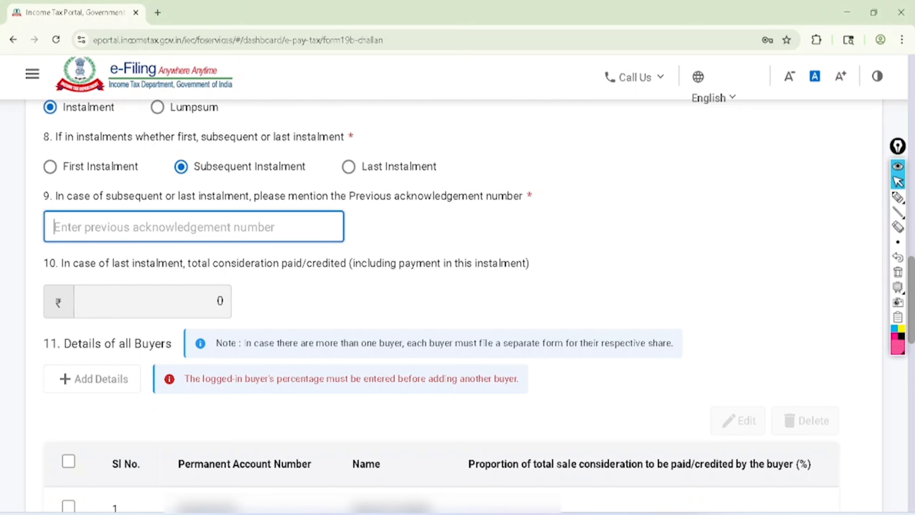
# Choose Last Instalment, try the previous acknowledgement number field, and return the payment mode to Lumpsum
pyautogui.click(348, 166)
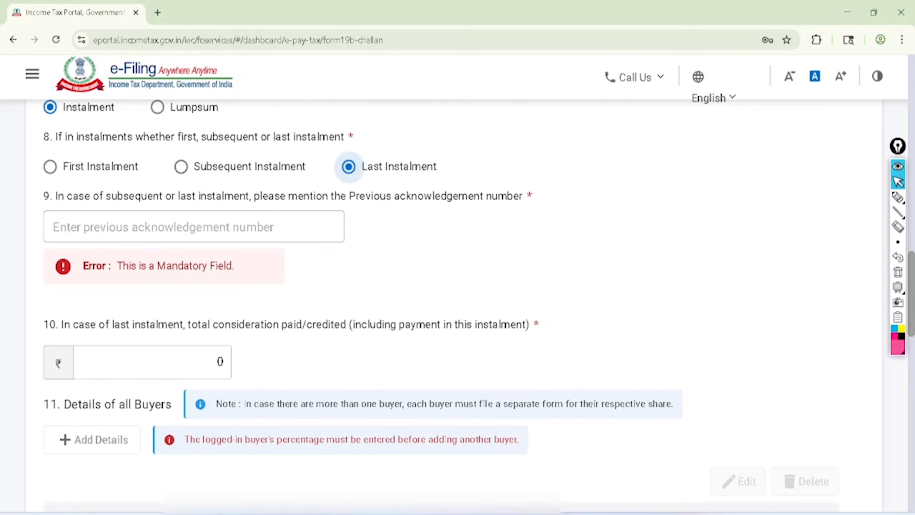
pyautogui.click(240, 229)
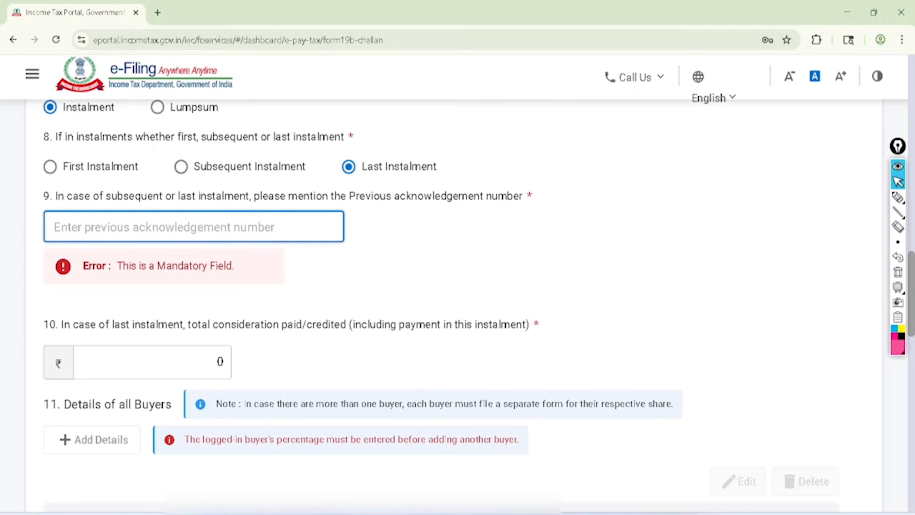
pyautogui.click(157, 106)
# Circle the Lumpsum option and cross out the three instalment options and the previous acknowledgement number field in pink pen
pyautogui.click(898, 197)
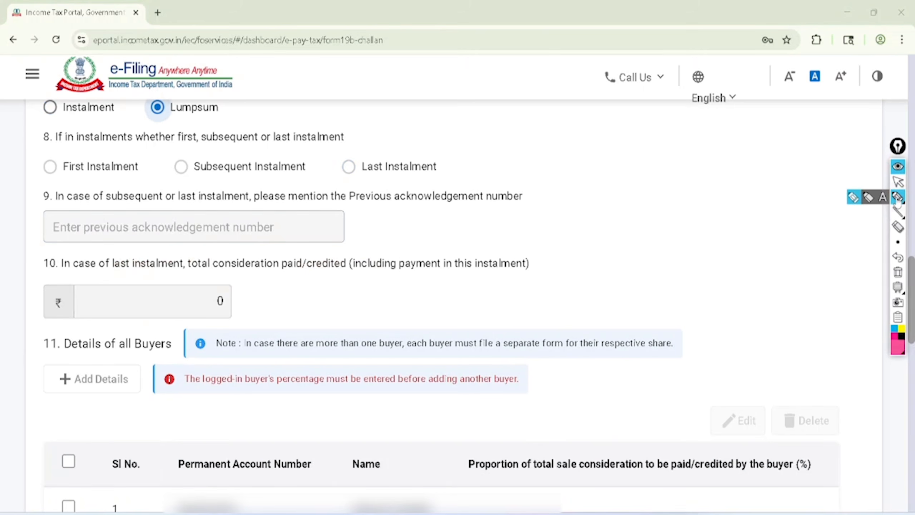
pyautogui.moveTo(200, 67)
pyautogui.mouseDown()
pyautogui.moveTo(142, 108)
pyautogui.moveTo(227, 80)
pyautogui.moveTo(173, 65)
pyautogui.mouseUp()
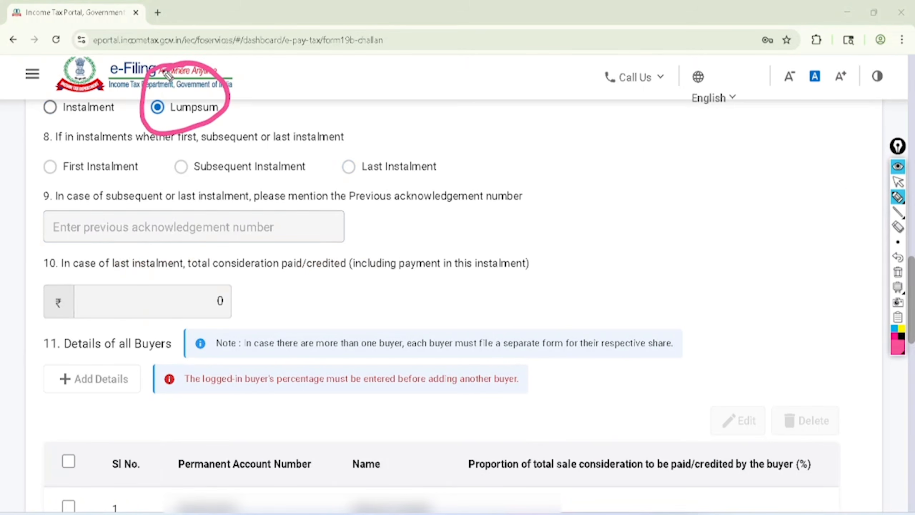
pyautogui.moveTo(158, 190); pyautogui.dragTo(148, 258)
pyautogui.moveTo(122, 208); pyautogui.dragTo(201, 233)
pyautogui.moveTo(125, 152); pyautogui.dragTo(109, 184)
pyautogui.moveTo(115, 158); pyautogui.dragTo(163, 175)
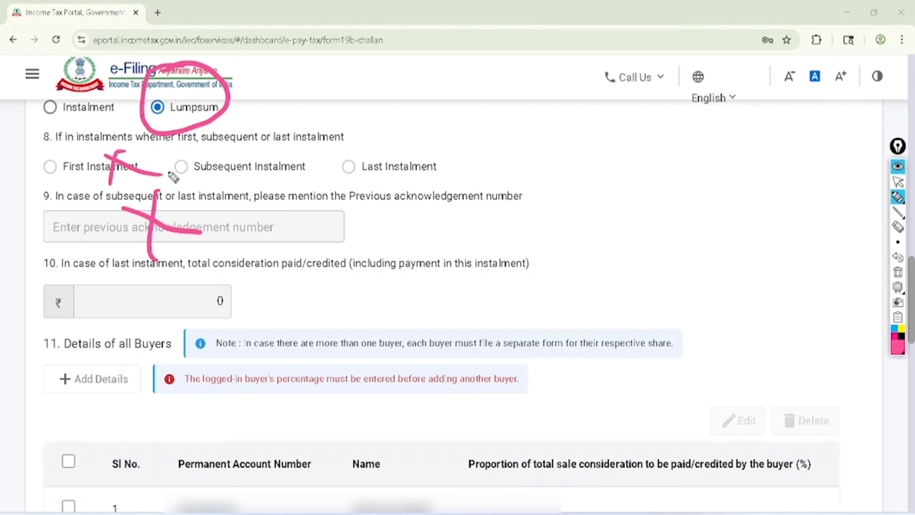
pyautogui.moveTo(209, 147); pyautogui.dragTo(213, 187)
pyautogui.moveTo(194, 160); pyautogui.dragTo(253, 175)
pyautogui.moveTo(341, 132); pyautogui.dragTo(343, 172)
pyautogui.moveTo(321, 143); pyautogui.dragTo(375, 161)
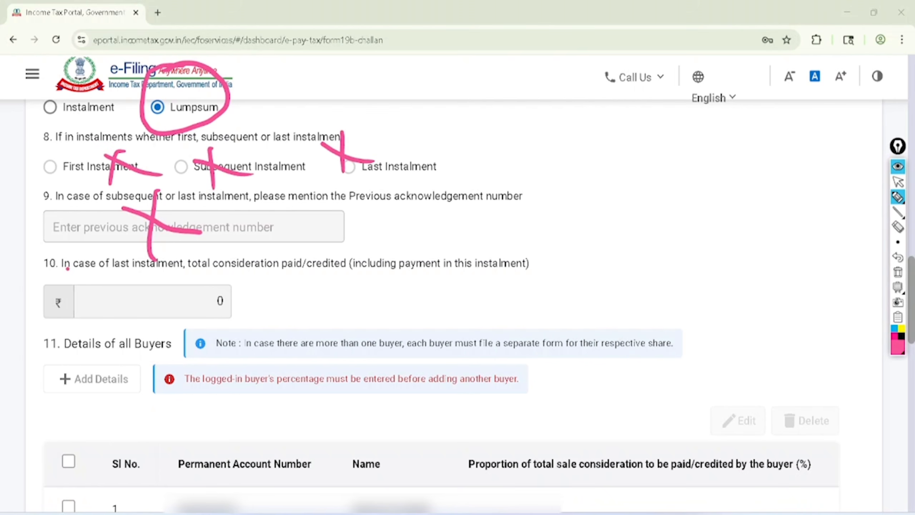
# Underline and loop question 10 on the last instalment's total consideration, add pink ticks around it, and clear all marks
pyautogui.moveTo(67, 269)
pyautogui.mouseDown()
pyautogui.moveTo(128, 278)
pyautogui.moveTo(486, 276)
pyautogui.moveTo(430, 234)
pyautogui.moveTo(216, 245)
pyautogui.mouseUp()
pyautogui.moveTo(108, 248); pyautogui.dragTo(160, 220)
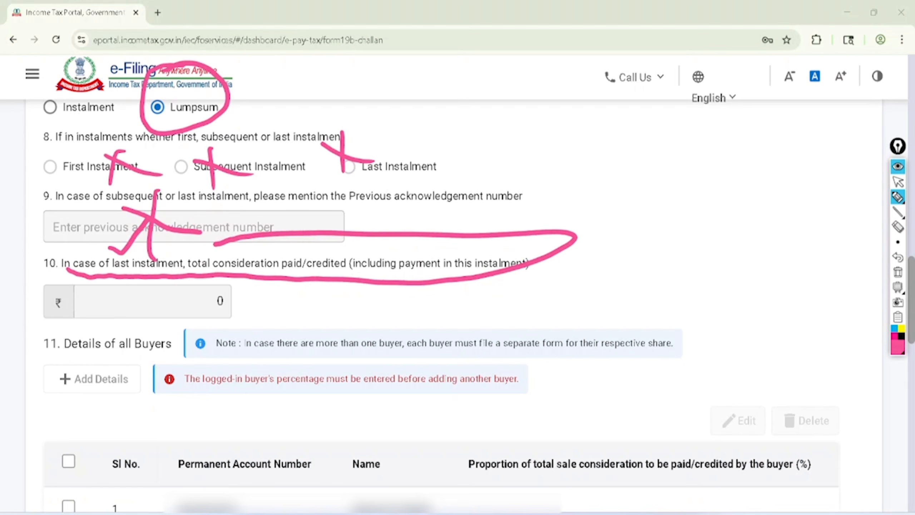
pyautogui.moveTo(150, 302); pyautogui.dragTo(199, 299)
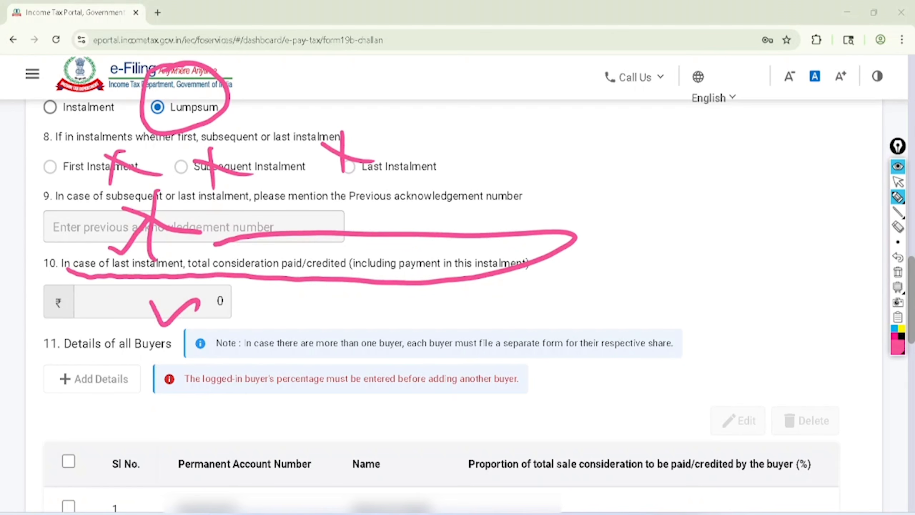
pyautogui.moveTo(65, 273)
pyautogui.mouseDown()
pyautogui.moveTo(461, 285)
pyautogui.moveTo(554, 252)
pyautogui.moveTo(342, 245)
pyautogui.moveTo(333, 275)
pyautogui.mouseUp()
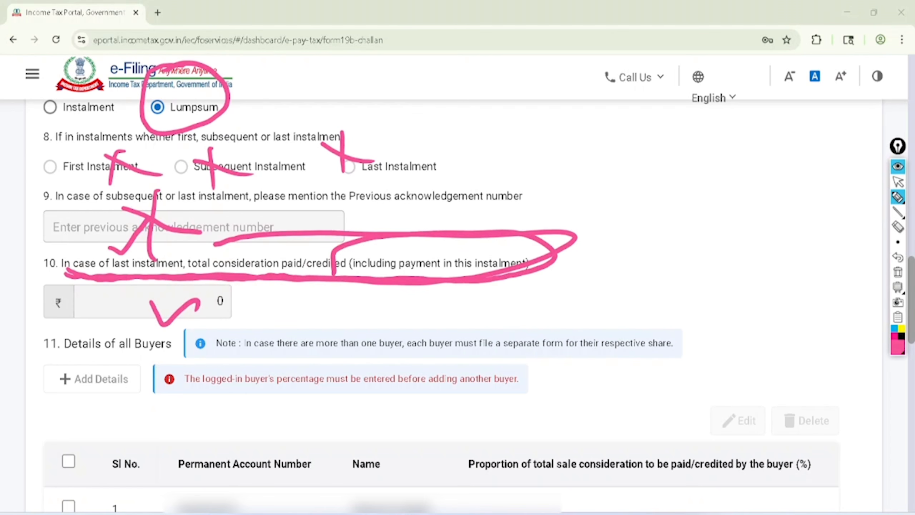
pyautogui.moveTo(581, 260)
pyautogui.mouseDown()
pyautogui.moveTo(578, 284)
pyautogui.moveTo(648, 207)
pyautogui.mouseUp()
pyautogui.moveTo(592, 278)
pyautogui.mouseDown()
pyautogui.moveTo(657, 228)
pyautogui.moveTo(654, 245)
pyautogui.mouseUp()
pyautogui.click(898, 182)
pyautogui.click(898, 272)
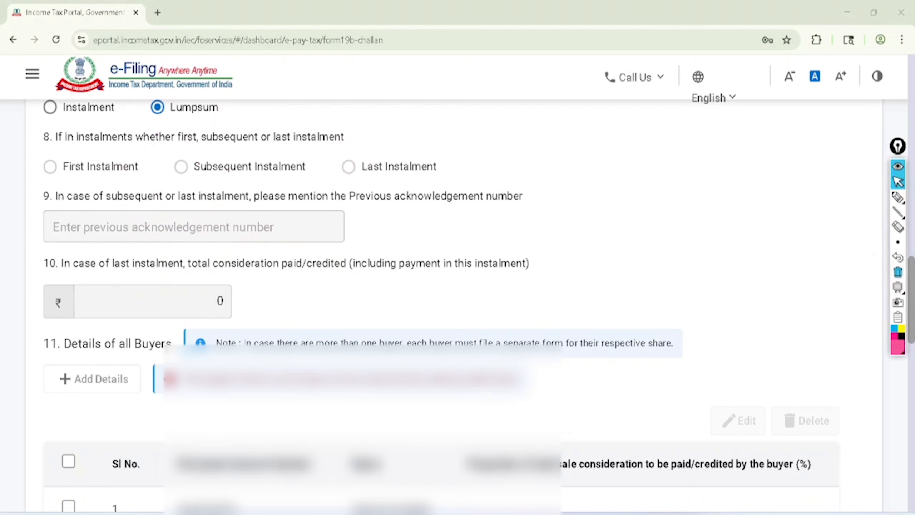
# Circle and tick Details of all Buyers, circle the first buyer's Permanent Account Number and Name, and clear the pink marks
pyautogui.scroll(-2, 458, 306)
pyautogui.scroll(-2, 457, 306)
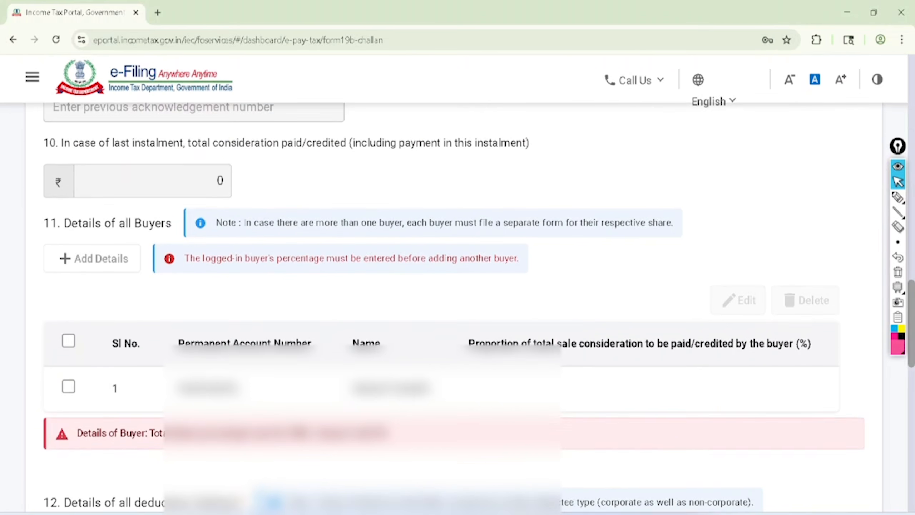
pyautogui.click(898, 198)
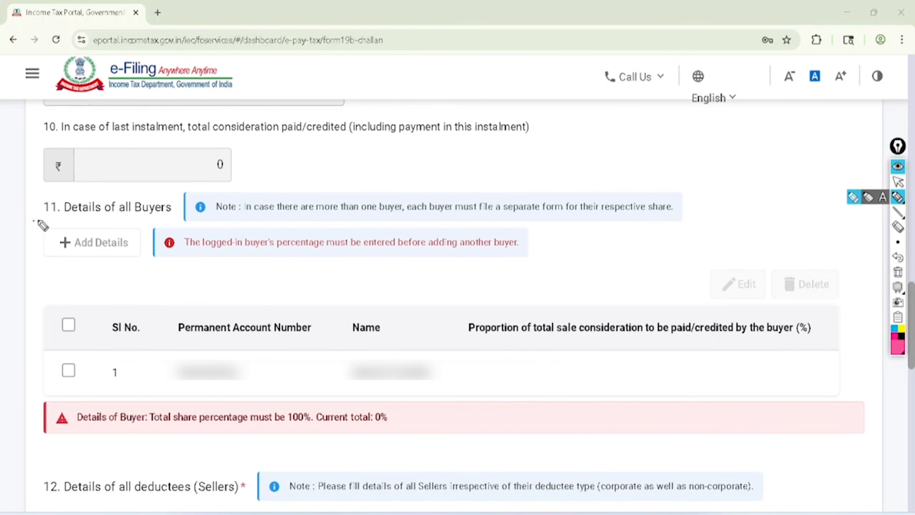
pyautogui.moveTo(40, 224)
pyautogui.mouseDown()
pyautogui.moveTo(97, 231)
pyautogui.moveTo(193, 189)
pyautogui.moveTo(37, 227)
pyautogui.mouseUp()
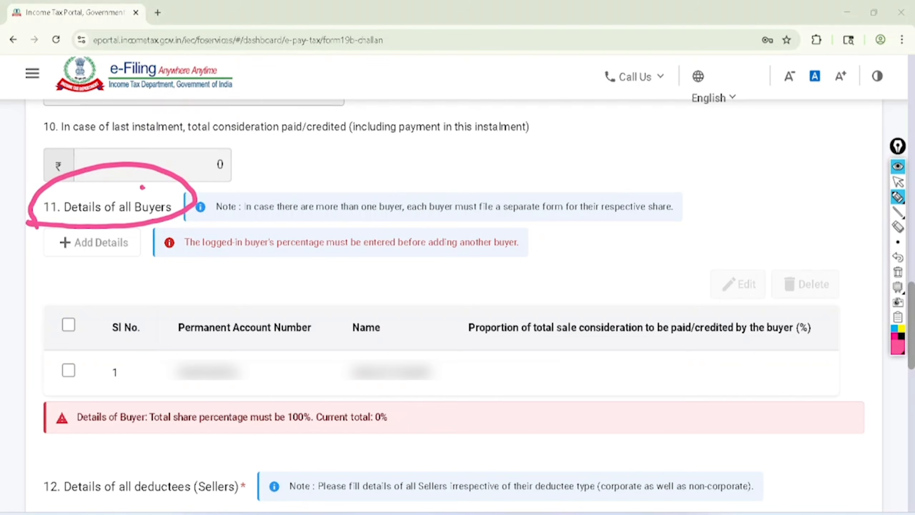
pyautogui.moveTo(143, 187); pyautogui.dragTo(189, 153)
pyautogui.moveTo(216, 338)
pyautogui.mouseDown()
pyautogui.moveTo(185, 342)
pyautogui.moveTo(254, 384)
pyautogui.moveTo(191, 375)
pyautogui.mouseUp()
pyautogui.moveTo(404, 342)
pyautogui.mouseDown()
pyautogui.moveTo(319, 388)
pyautogui.moveTo(403, 341)
pyautogui.mouseUp()
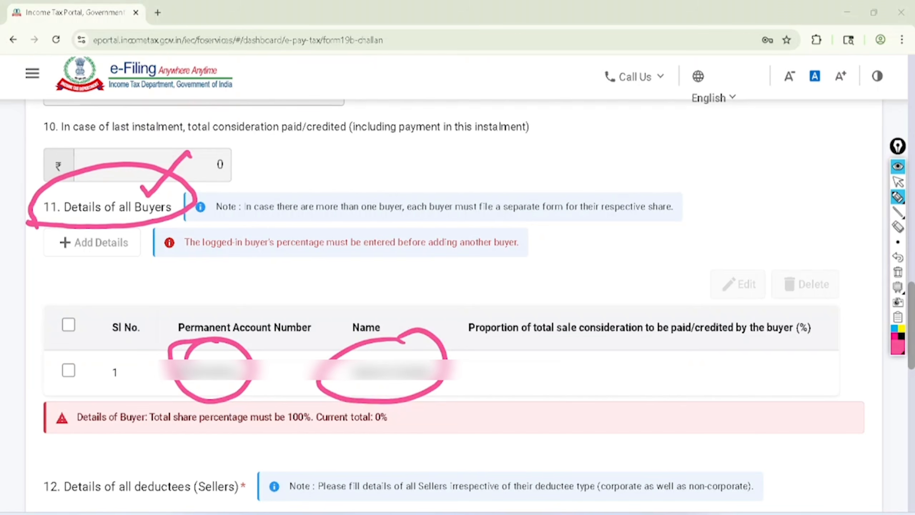
pyautogui.click(898, 181)
pyautogui.click(898, 272)
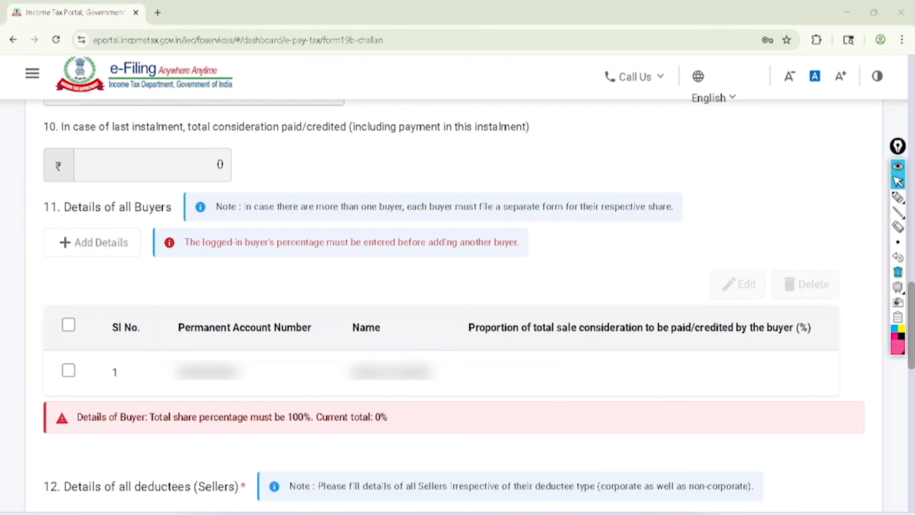
# Edit the first buyer's entry, setting the proportion of total sale consideration to 100%, and save it
pyautogui.click(68, 370)
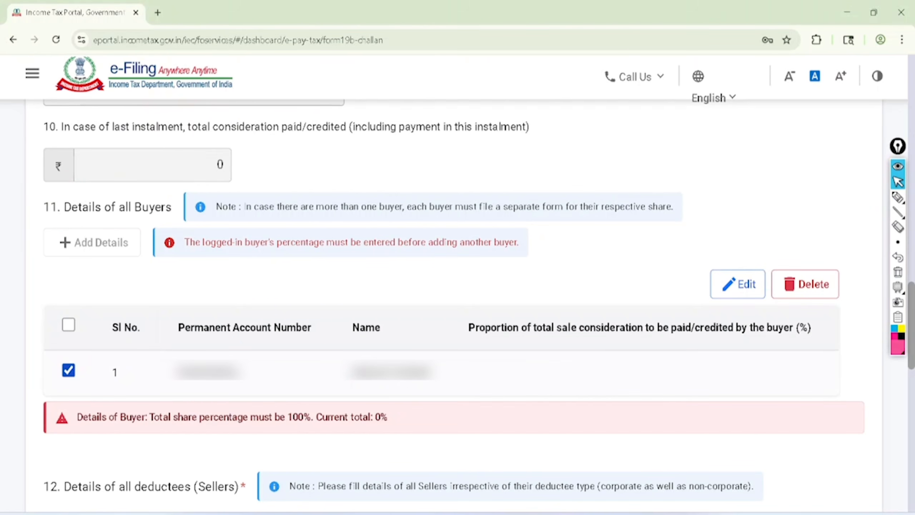
pyautogui.click(737, 284)
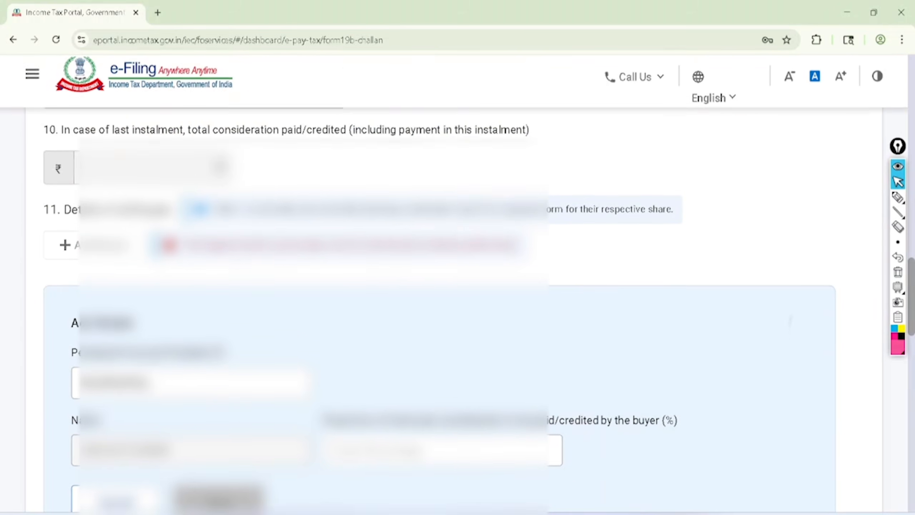
pyautogui.scroll(-2, 800, 270)
pyautogui.scroll(-1, 801, 270)
pyautogui.click(459, 335)
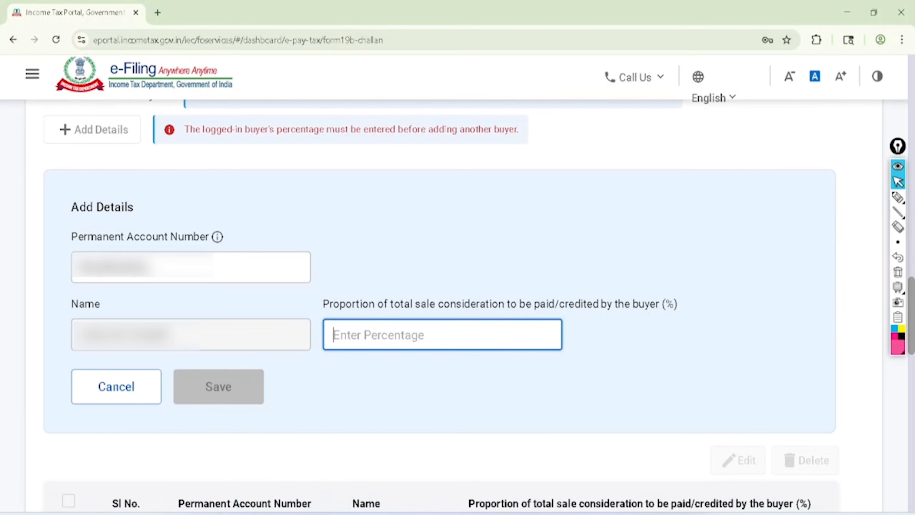
pyautogui.write('100')
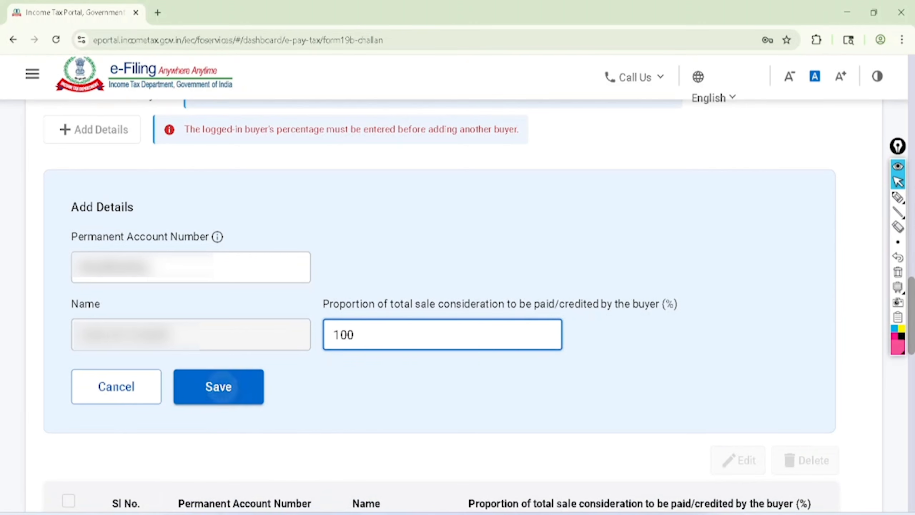
pyautogui.press('Return')
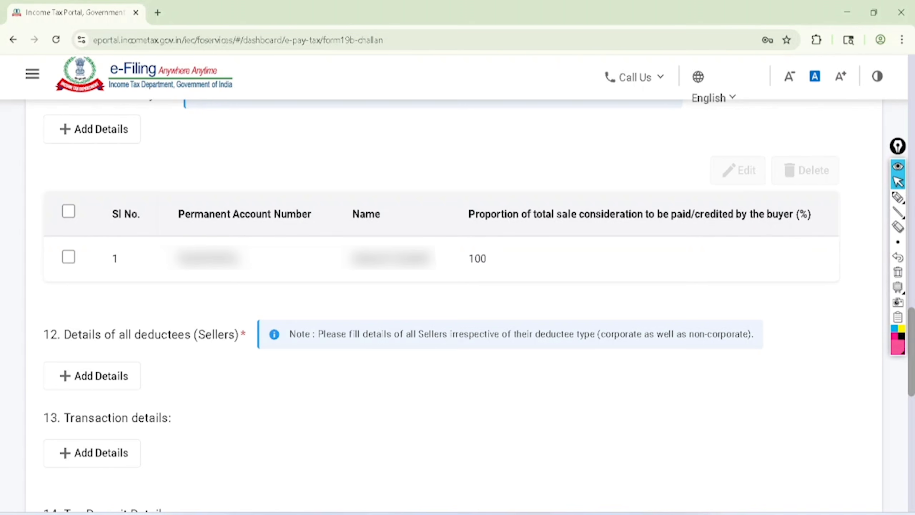
# Tick the buyer's PAN and name, circle the 100 share and the Sellers heading in pink, and clear the marks
pyautogui.click(898, 197)
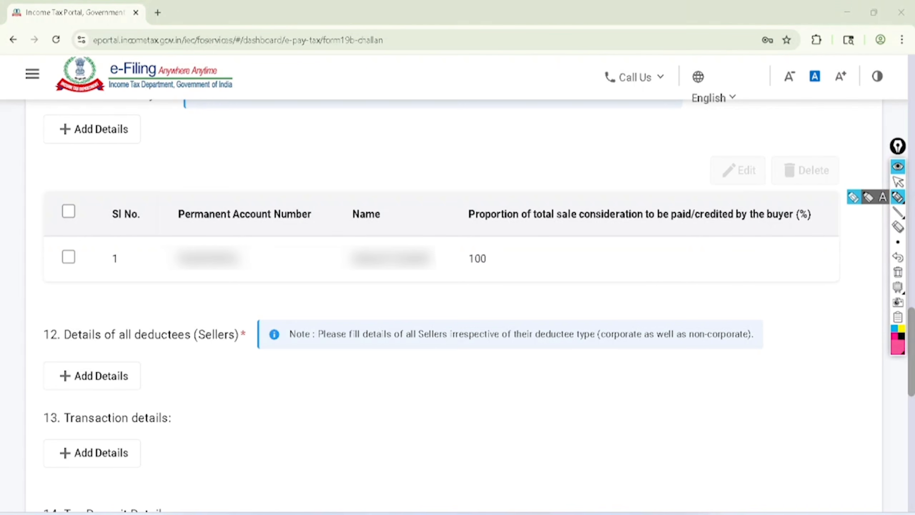
pyautogui.moveTo(175, 287); pyautogui.dragTo(230, 271)
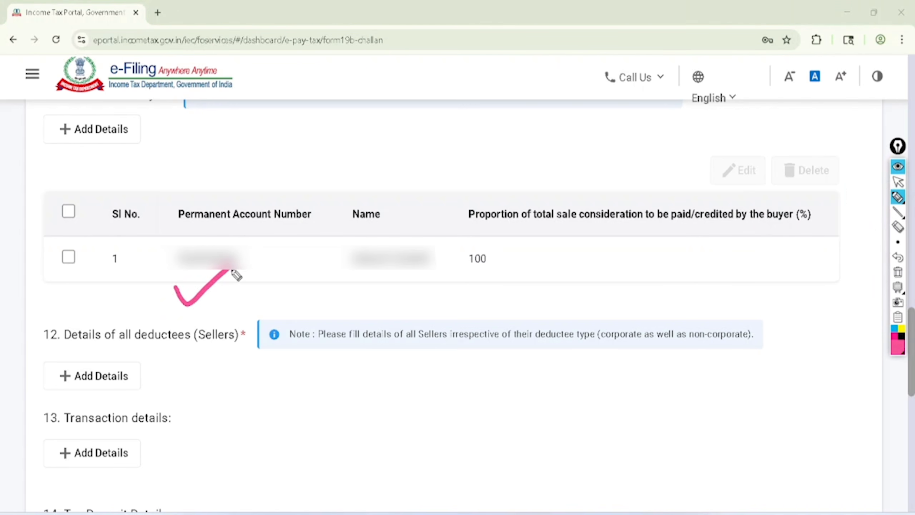
pyautogui.moveTo(313, 291)
pyautogui.mouseDown()
pyautogui.moveTo(326, 309)
pyautogui.moveTo(360, 280)
pyautogui.mouseUp()
pyautogui.moveTo(477, 245)
pyautogui.mouseDown()
pyautogui.moveTo(497, 275)
pyautogui.moveTo(468, 239)
pyautogui.mouseUp()
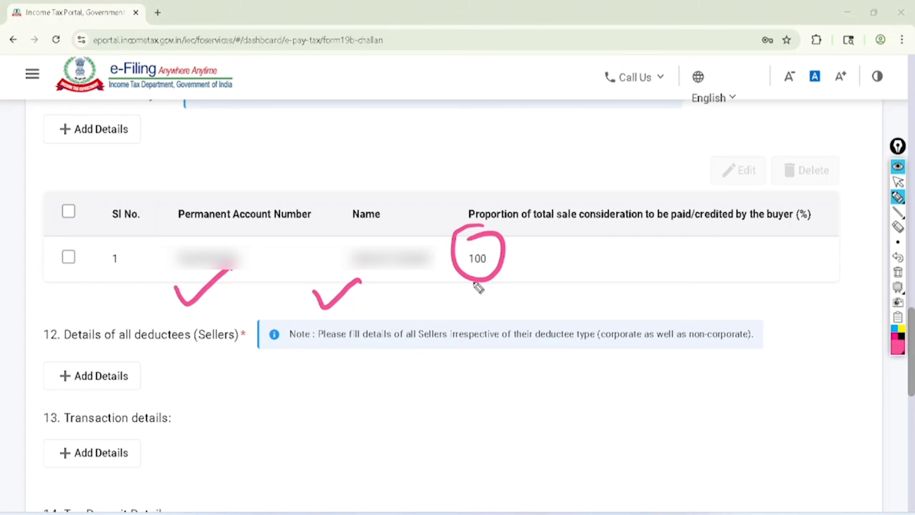
pyautogui.moveTo(475, 286)
pyautogui.mouseDown()
pyautogui.moveTo(466, 298)
pyautogui.moveTo(460, 292)
pyautogui.mouseUp()
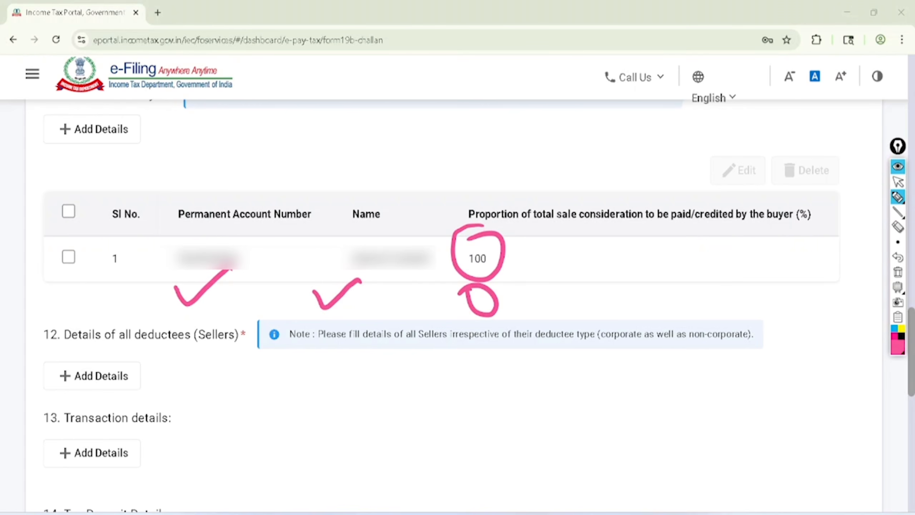
pyautogui.moveTo(226, 307)
pyautogui.mouseDown()
pyautogui.moveTo(186, 362)
pyautogui.moveTo(194, 316)
pyautogui.moveTo(246, 302)
pyautogui.moveTo(203, 312)
pyautogui.mouseUp()
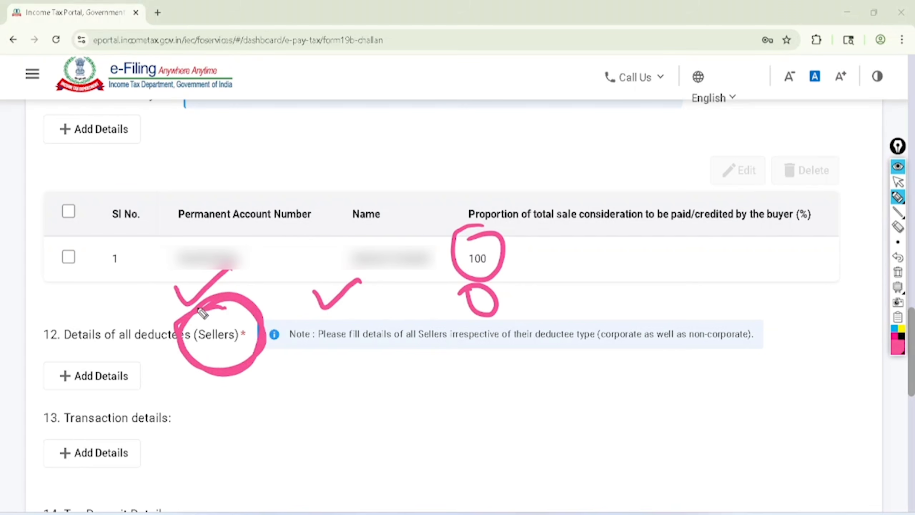
pyautogui.click(898, 181)
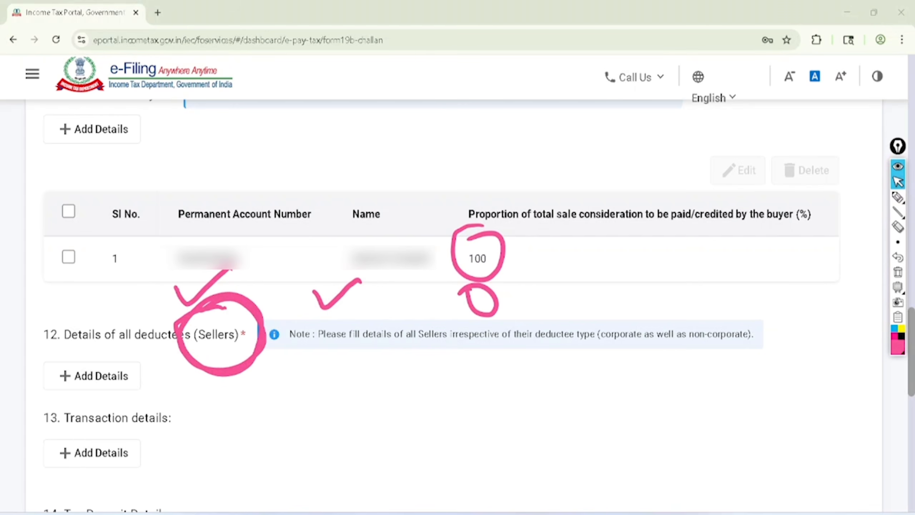
pyautogui.click(897, 272)
# Start a new seller entry under Details of all deductees (Sellers)
pyautogui.click(90, 378)
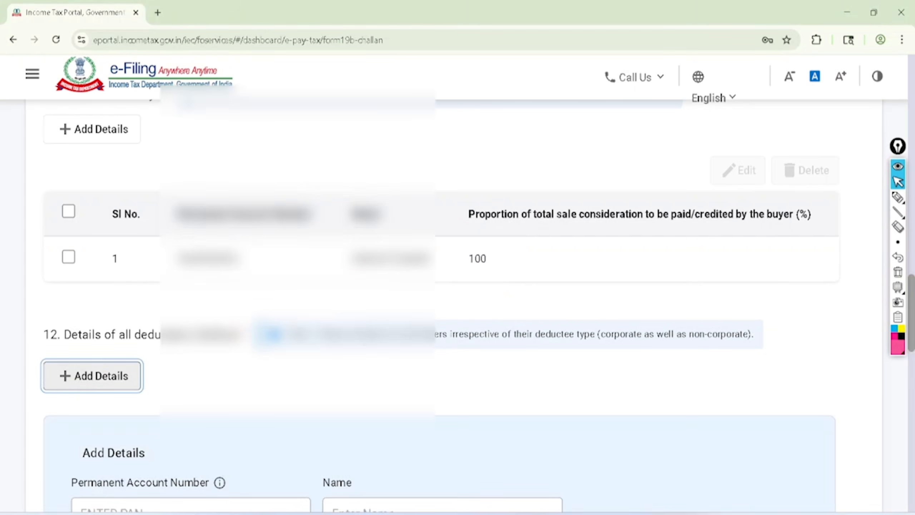
pyautogui.scroll(-3, 440, 306)
pyautogui.scroll(-3, 439, 306)
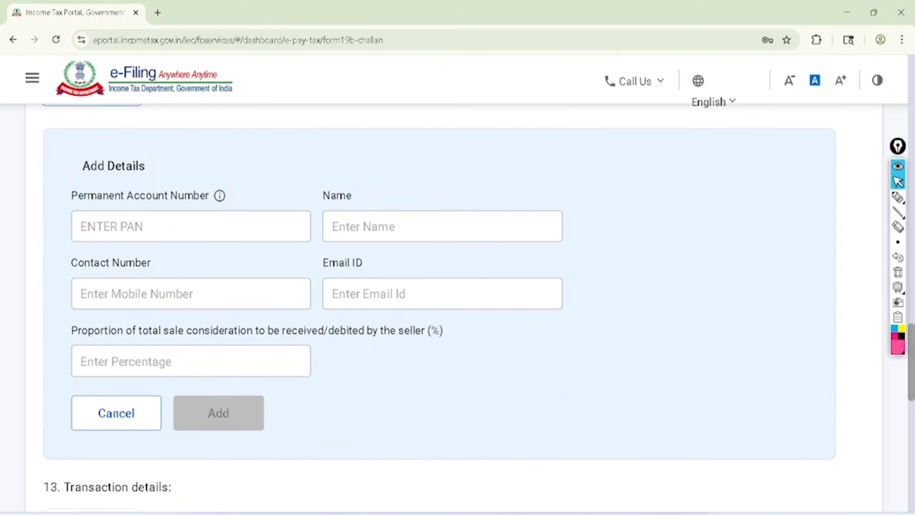
# Tick the seller's PAN, Name, Contact Number and Email ID fields, handwrite 100 on the percentage field, and clear the marks
pyautogui.click(898, 197)
pyautogui.moveTo(140, 213); pyautogui.dragTo(231, 150)
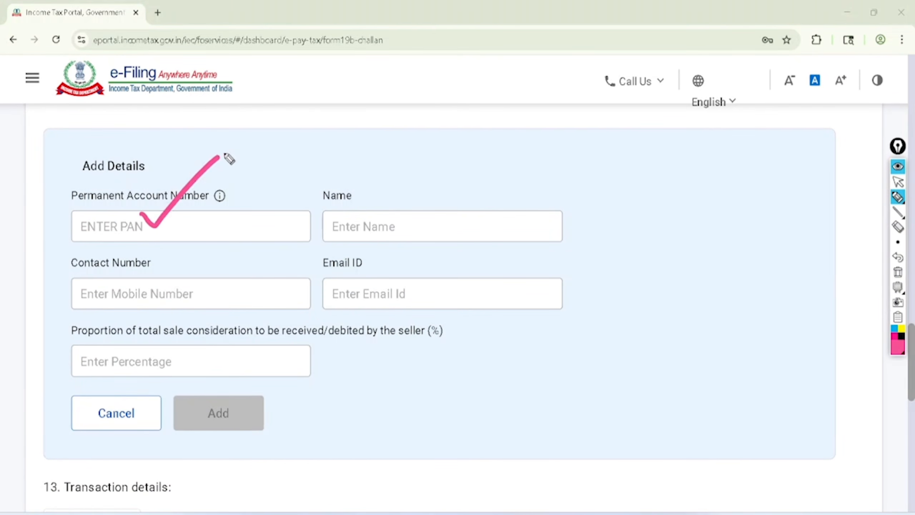
pyautogui.moveTo(352, 216); pyautogui.dragTo(431, 166)
pyautogui.moveTo(168, 285)
pyautogui.mouseDown()
pyautogui.moveTo(193, 295)
pyautogui.moveTo(265, 231)
pyautogui.mouseUp()
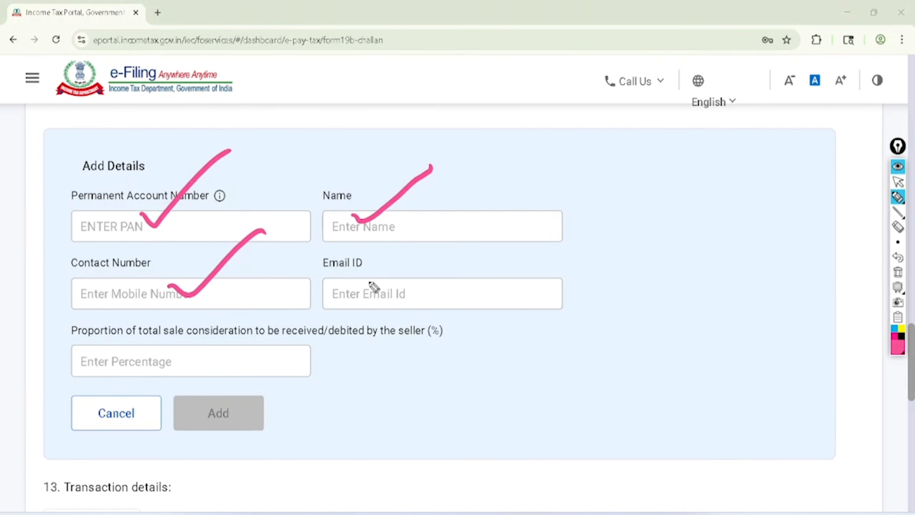
pyautogui.moveTo(364, 274); pyautogui.dragTo(446, 237)
pyautogui.moveTo(124, 348); pyautogui.dragTo(132, 378)
pyautogui.moveTo(160, 345)
pyautogui.mouseDown()
pyautogui.moveTo(148, 360)
pyautogui.moveTo(172, 363)
pyautogui.moveTo(192, 342)
pyautogui.mouseUp()
pyautogui.moveTo(171, 378); pyautogui.dragTo(203, 344)
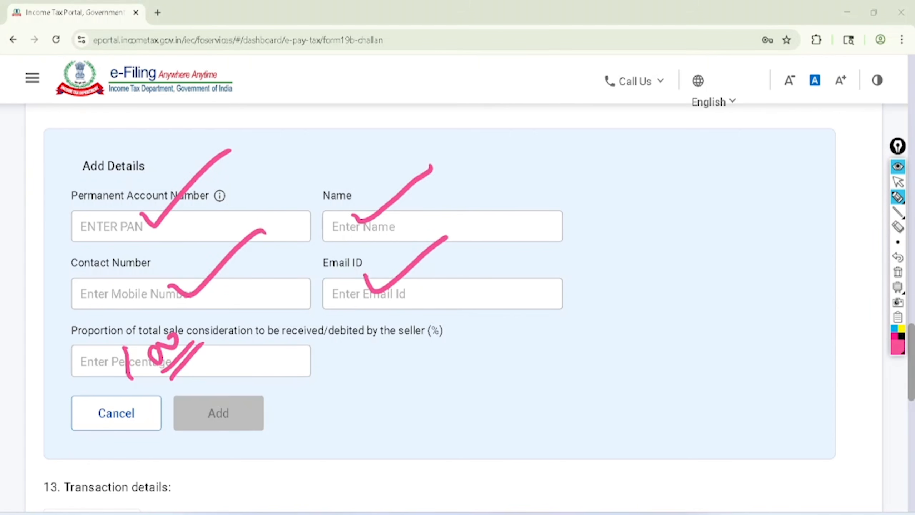
pyautogui.click(898, 182)
pyautogui.click(898, 272)
# Enter the seller's percentage proportion of the total sale consideration, correcting the mistyped digits
pyautogui.click(191, 361)
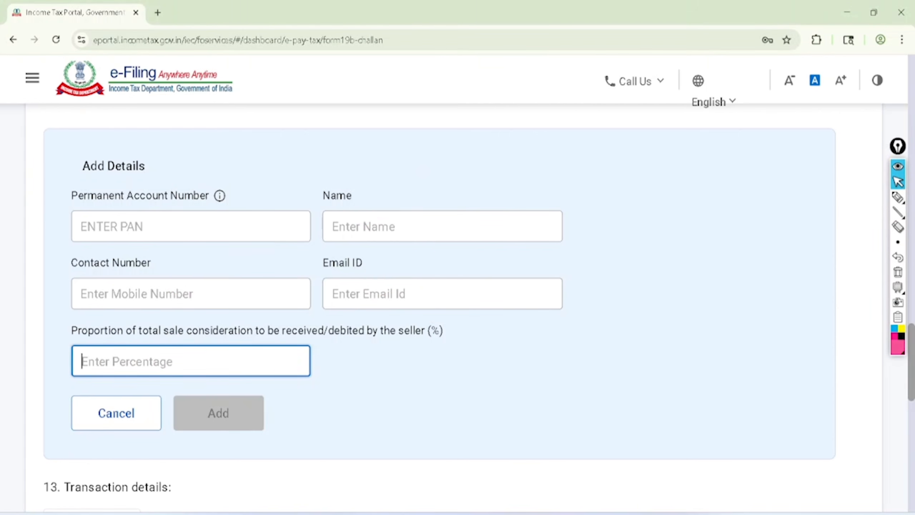
pyautogui.write('199')
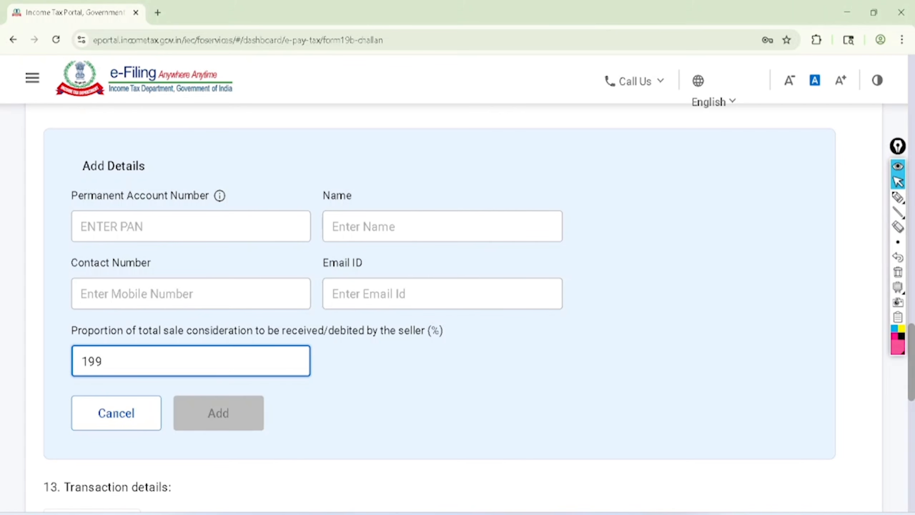
pyautogui.press('BackSpace')
pyautogui.press('BackSpace')
pyautogui.write('090')
pyautogui.press('BackSpace')
pyautogui.press('BackSpace')
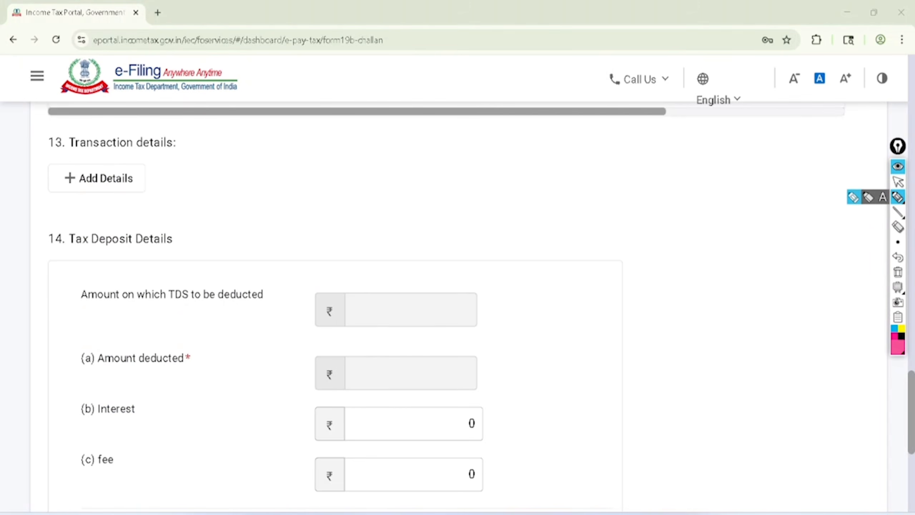
# Circle the Transaction details section in pink and clear the mark
pyautogui.moveTo(72, 112)
pyautogui.mouseDown()
pyautogui.moveTo(30, 184)
pyautogui.moveTo(194, 178)
pyautogui.moveTo(62, 137)
pyautogui.mouseUp()
pyautogui.click(898, 181)
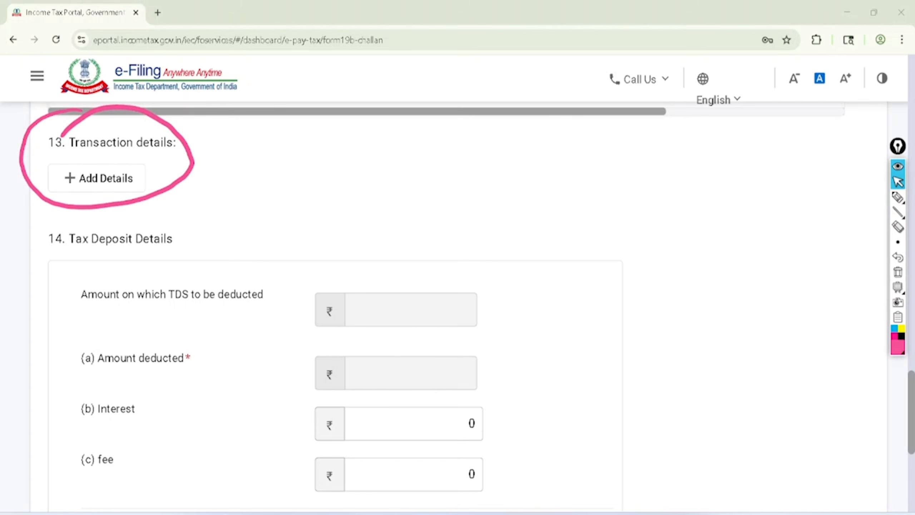
pyautogui.click(897, 272)
# Start a new Transaction details entry and select the seller's Permanent Account Number as the deductee
pyautogui.click(97, 178)
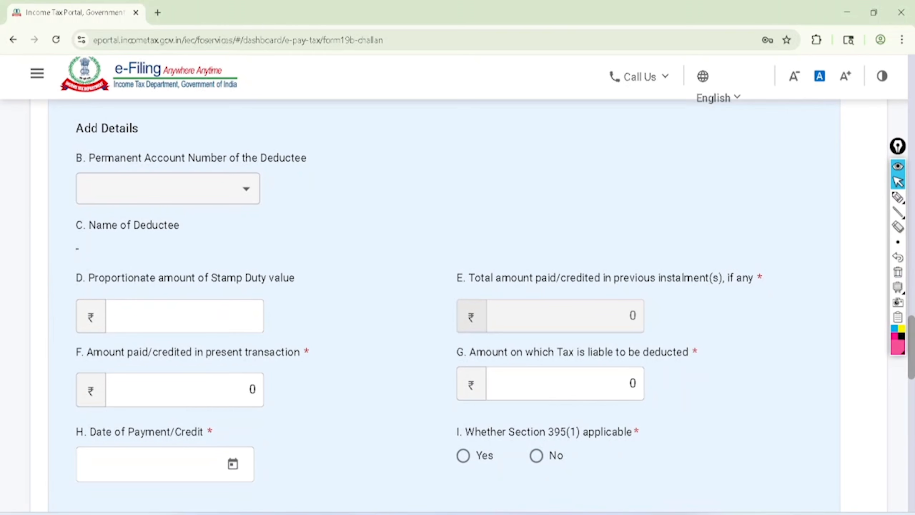
pyautogui.click(168, 189)
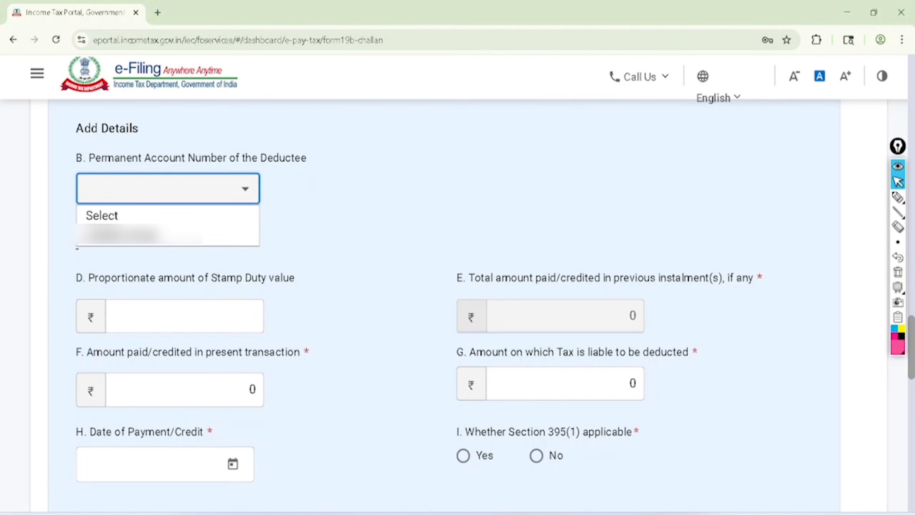
pyautogui.click(123, 234)
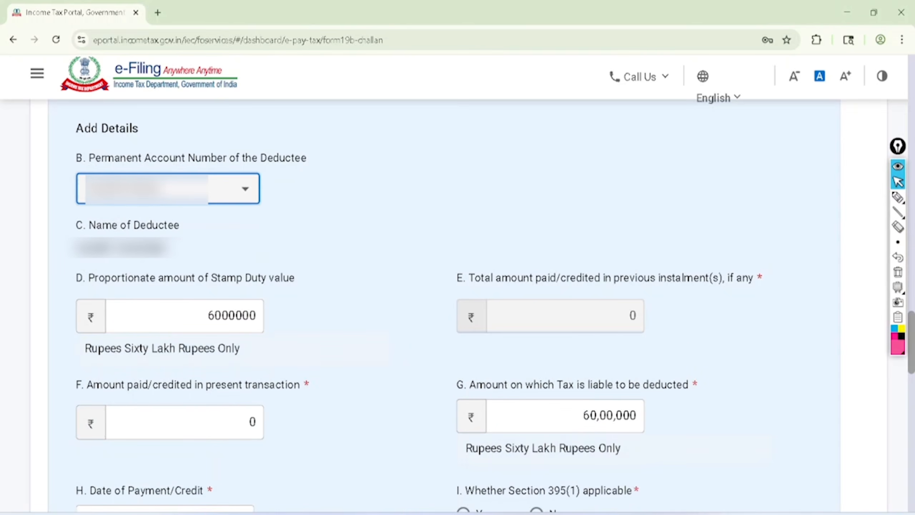
# Circle the deductee's PAN and name in pink, and circle and tick the stamp duty value and previous instalments amount fields
pyautogui.click(898, 198)
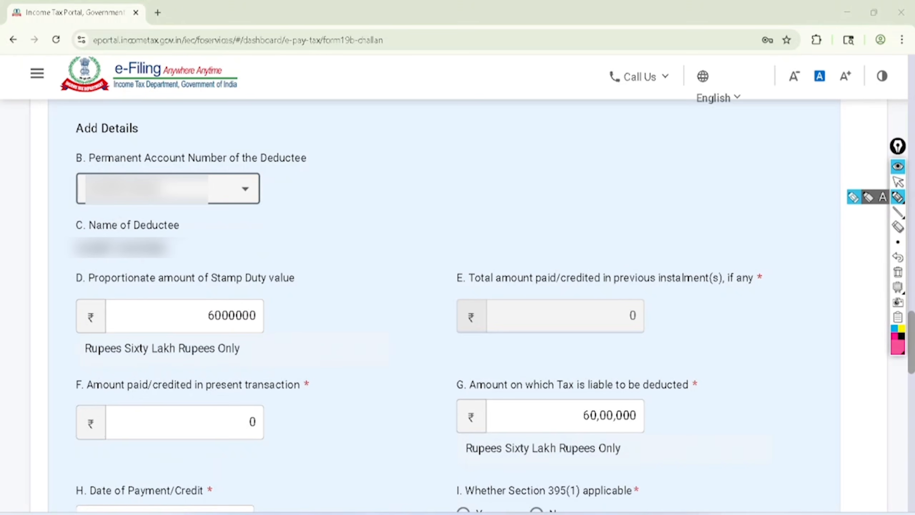
pyautogui.moveTo(149, 138)
pyautogui.mouseDown()
pyautogui.moveTo(92, 214)
pyautogui.moveTo(149, 133)
pyautogui.moveTo(103, 144)
pyautogui.mouseUp()
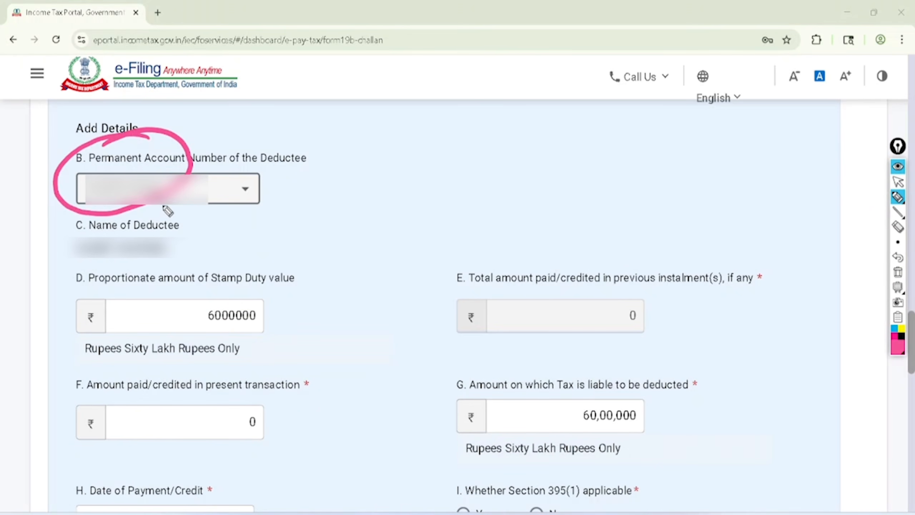
pyautogui.moveTo(167, 211)
pyautogui.mouseDown()
pyautogui.moveTo(58, 245)
pyautogui.moveTo(170, 213)
pyautogui.moveTo(147, 208)
pyautogui.mouseUp()
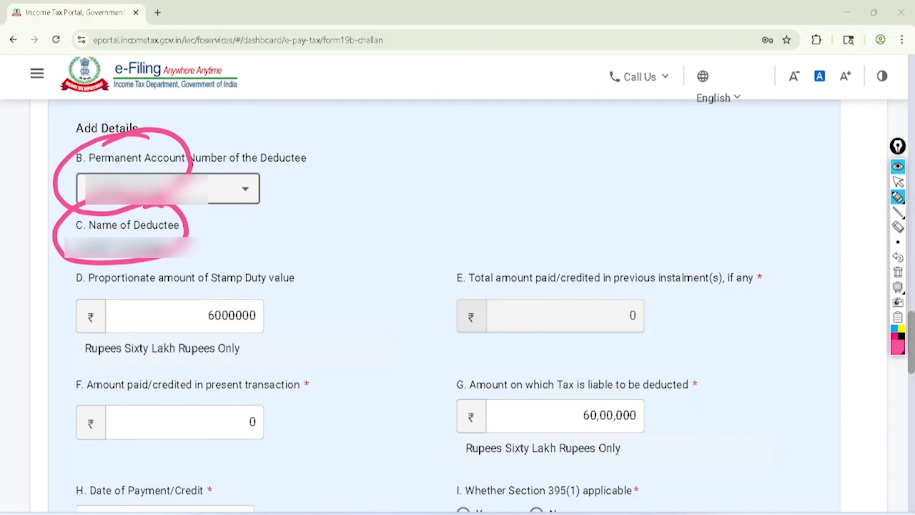
pyautogui.moveTo(74, 293)
pyautogui.mouseDown()
pyautogui.moveTo(213, 298)
pyautogui.moveTo(286, 254)
pyautogui.moveTo(76, 281)
pyautogui.mouseUp()
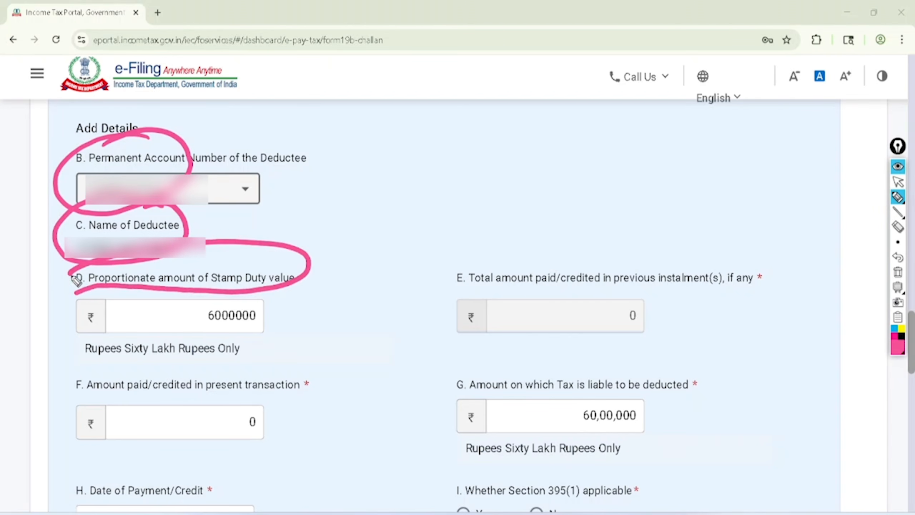
pyautogui.moveTo(268, 312); pyautogui.dragTo(339, 267)
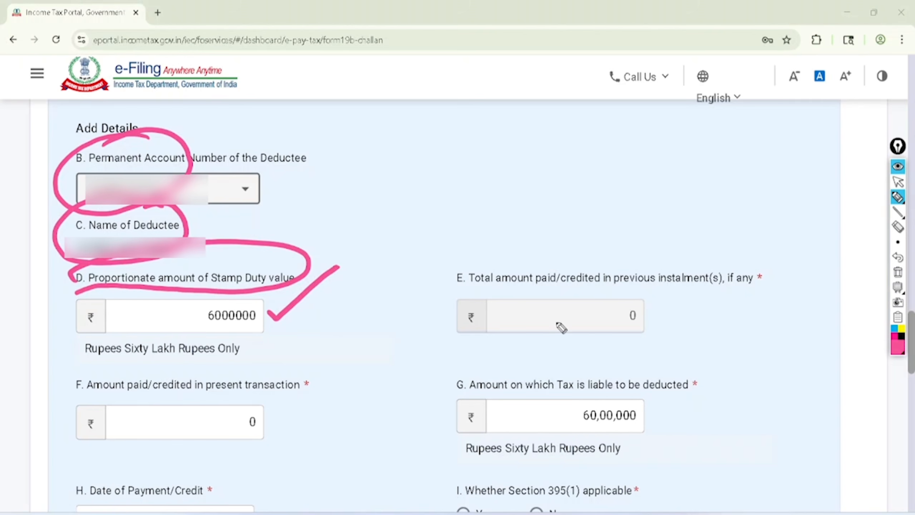
pyautogui.moveTo(454, 288)
pyautogui.mouseDown()
pyautogui.moveTo(663, 286)
pyautogui.moveTo(702, 237)
pyautogui.moveTo(468, 285)
pyautogui.mouseUp()
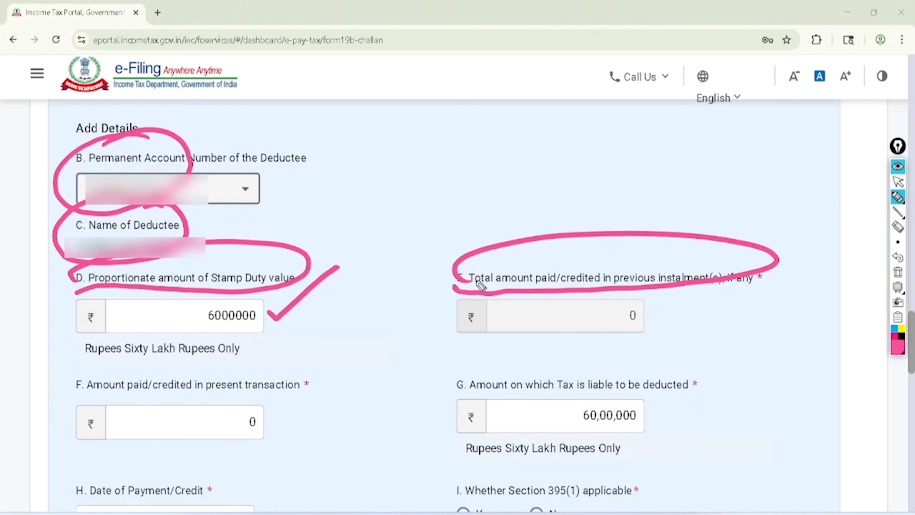
pyautogui.moveTo(548, 319)
pyautogui.mouseDown()
pyautogui.moveTo(560, 329)
pyautogui.moveTo(612, 307)
pyautogui.mouseUp()
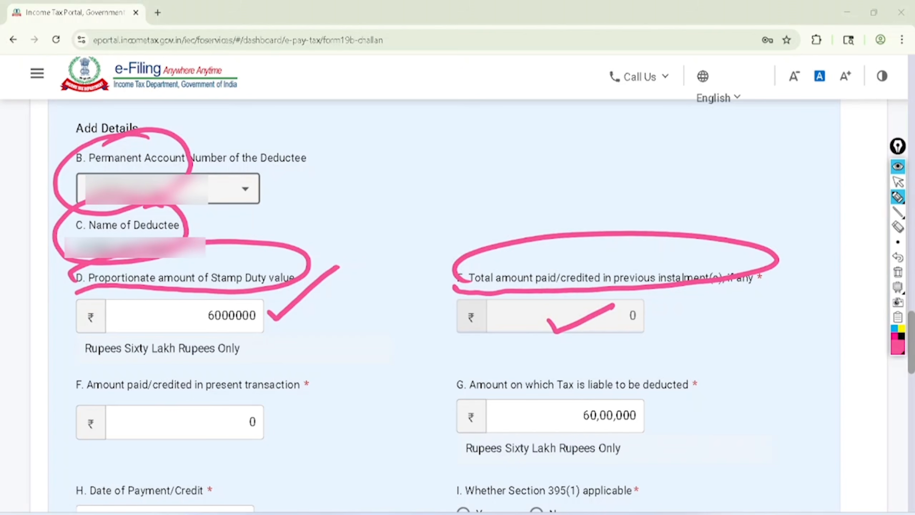
# Circle and tick the present transaction amount and the amount liable to tax deduction, and clear all pink marks
pyautogui.moveTo(83, 396)
pyautogui.mouseDown()
pyautogui.moveTo(294, 400)
pyautogui.moveTo(230, 357)
pyautogui.moveTo(90, 397)
pyautogui.mouseUp()
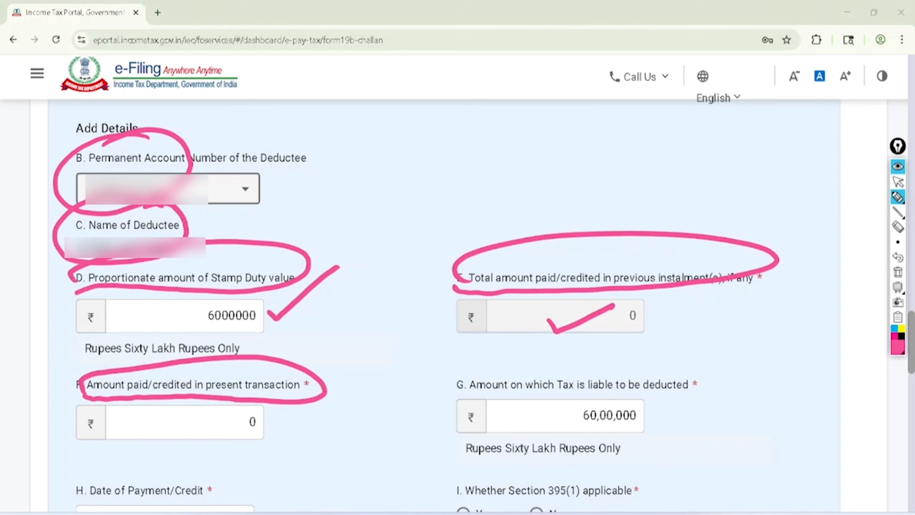
pyautogui.moveTo(138, 427); pyautogui.dragTo(215, 399)
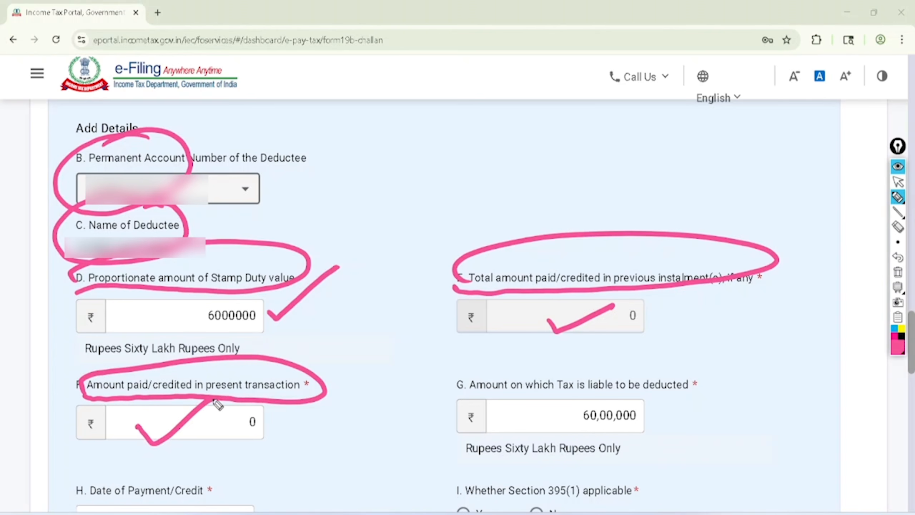
pyautogui.moveTo(459, 392)
pyautogui.mouseDown()
pyautogui.moveTo(609, 396)
pyautogui.moveTo(659, 356)
pyautogui.moveTo(446, 397)
pyautogui.mouseUp()
pyautogui.moveTo(646, 415)
pyautogui.mouseDown()
pyautogui.moveTo(690, 415)
pyautogui.moveTo(712, 403)
pyautogui.mouseUp()
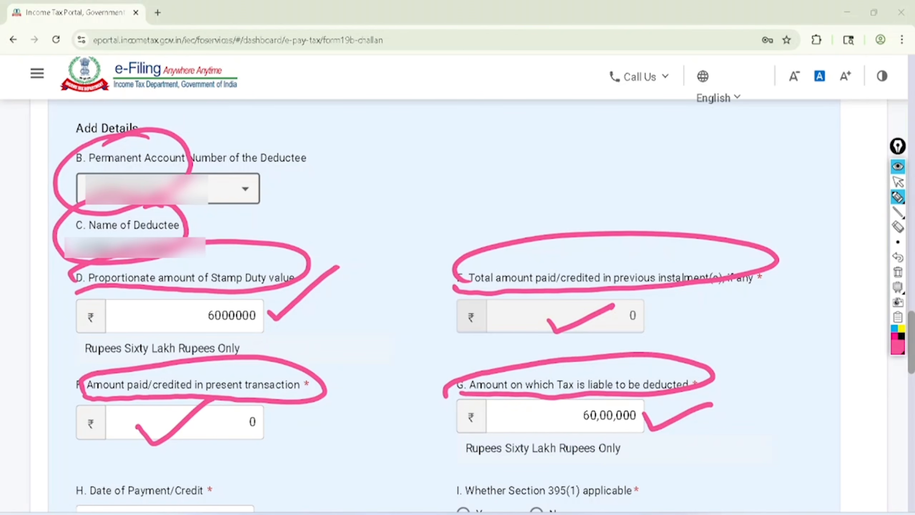
pyautogui.click(897, 182)
pyautogui.click(897, 272)
# Set the amount paid/credited in the present transaction to Rupees Sixty Lakh
pyautogui.doubleClick(253, 422)
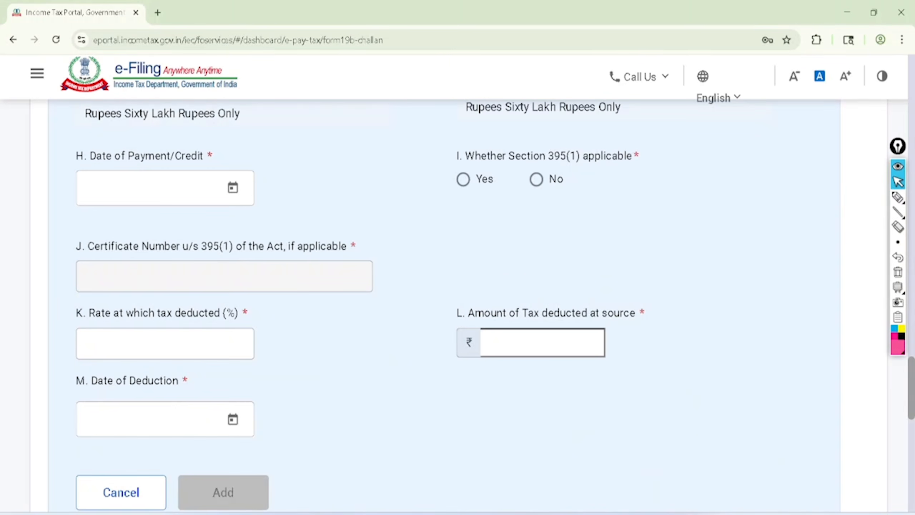
# Circle and tick the Date of Payment/Credit field in pink pen
pyautogui.click(897, 197)
pyautogui.moveTo(197, 127)
pyautogui.mouseDown()
pyautogui.moveTo(108, 126)
pyautogui.moveTo(215, 222)
pyautogui.moveTo(169, 138)
pyautogui.mouseUp()
pyautogui.moveTo(238, 165); pyautogui.dragTo(308, 129)
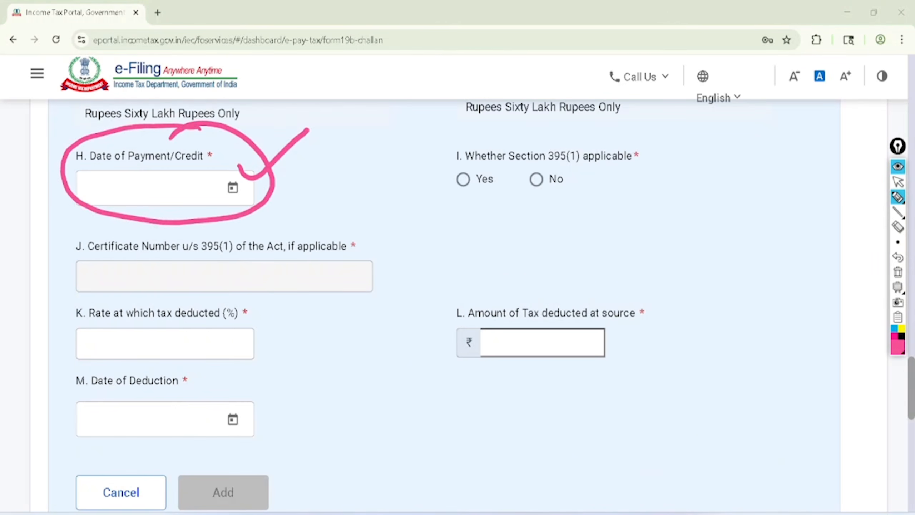
# Clear the pink marks and set the Date of Payment/Credit to 14-Apr-2026
pyautogui.click(898, 182)
pyautogui.click(898, 272)
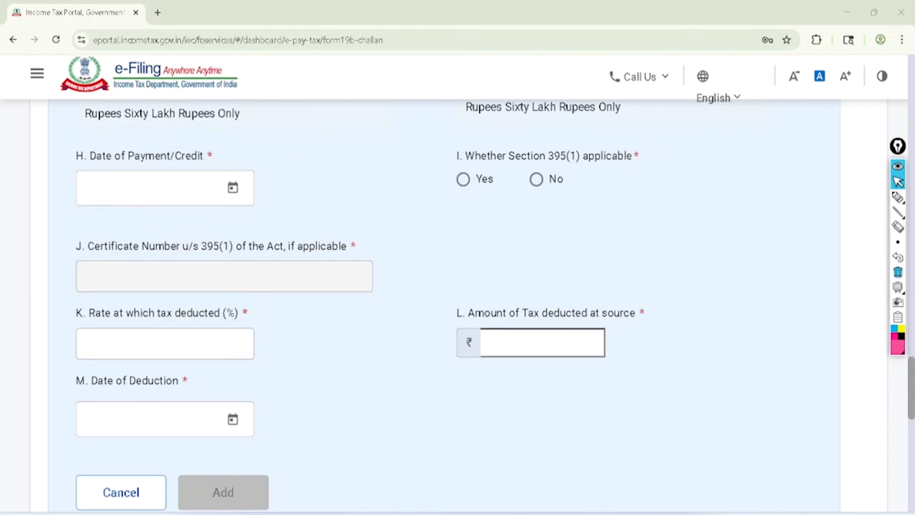
pyautogui.click(232, 188)
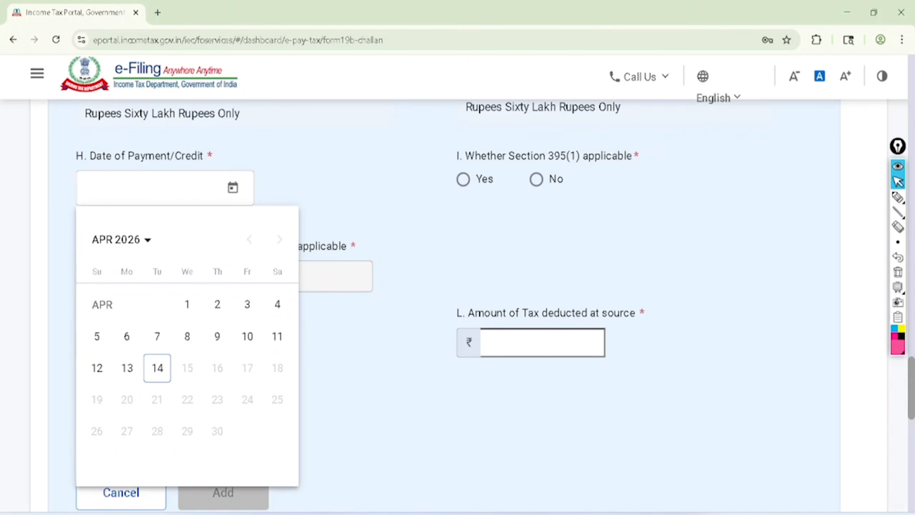
pyautogui.click(157, 368)
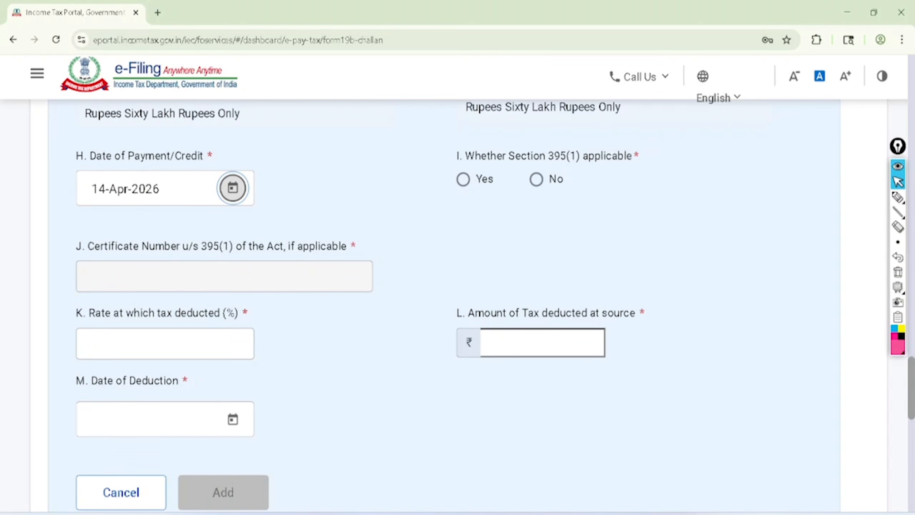
# Circle the Section 395(1) applicability question in pink, annotate around its Yes option, and clear all marks
pyautogui.click(898, 197)
pyautogui.moveTo(460, 163)
pyautogui.mouseDown()
pyautogui.moveTo(633, 164)
pyautogui.moveTo(584, 132)
pyautogui.moveTo(446, 150)
pyautogui.moveTo(457, 165)
pyautogui.mouseUp()
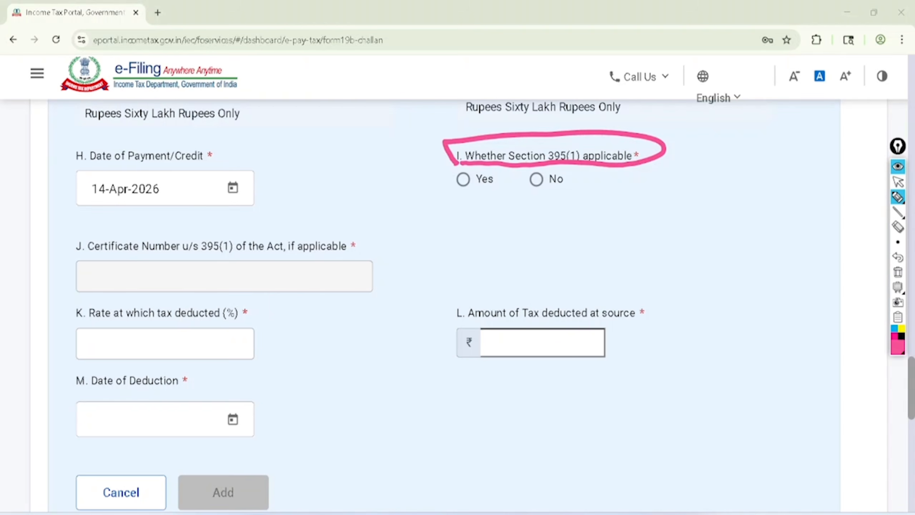
pyautogui.moveTo(477, 212); pyautogui.dragTo(485, 233)
pyautogui.moveTo(489, 199); pyautogui.dragTo(496, 218)
pyautogui.moveTo(498, 195)
pyautogui.mouseDown()
pyautogui.moveTo(505, 214)
pyautogui.moveTo(520, 210)
pyautogui.mouseUp()
pyautogui.moveTo(514, 184); pyautogui.dragTo(528, 205)
pyautogui.moveTo(488, 239); pyautogui.dragTo(528, 208)
pyautogui.moveTo(486, 262); pyautogui.dragTo(519, 230)
pyautogui.moveTo(461, 166); pyautogui.dragTo(522, 121)
pyautogui.click(898, 182)
pyautogui.click(898, 272)
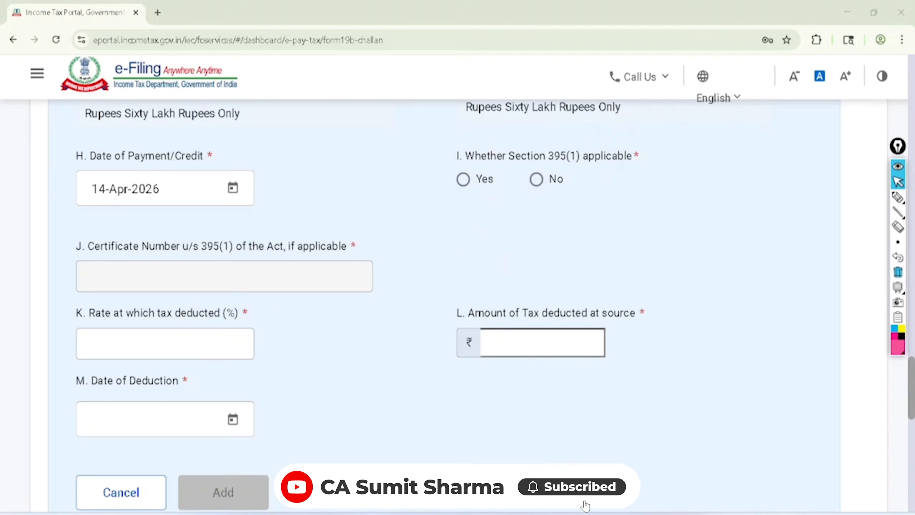
# Answer Yes to Section 395(1) applicability, tick the certificate number and deduction rate fields in pink, and clear the ticks
pyautogui.click(463, 179)
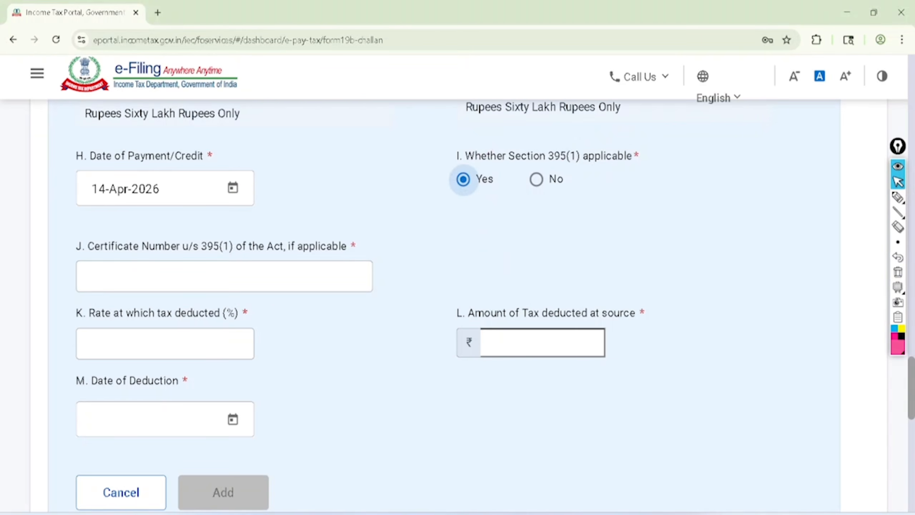
pyautogui.click(898, 198)
pyautogui.moveTo(145, 267)
pyautogui.mouseDown()
pyautogui.moveTo(219, 238)
pyautogui.moveTo(261, 206)
pyautogui.mouseUp()
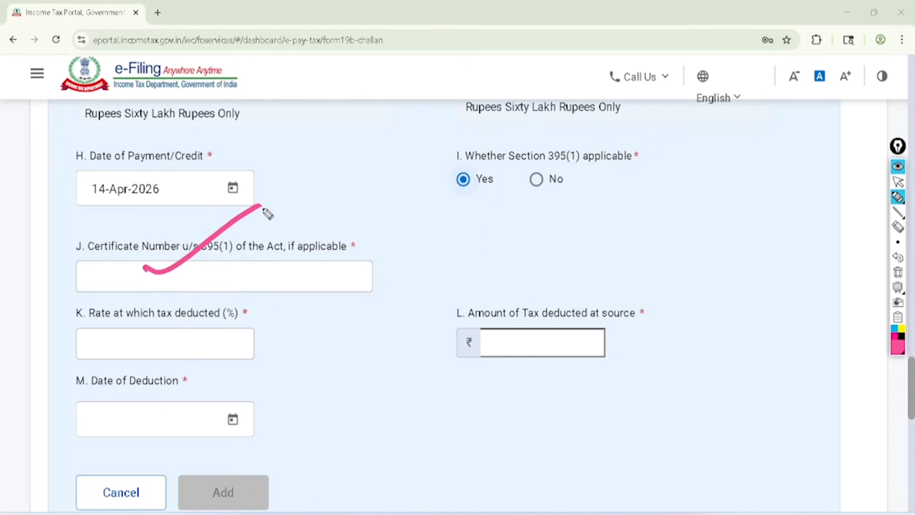
pyautogui.moveTo(151, 337)
pyautogui.mouseDown()
pyautogui.moveTo(198, 336)
pyautogui.moveTo(238, 294)
pyautogui.mouseUp()
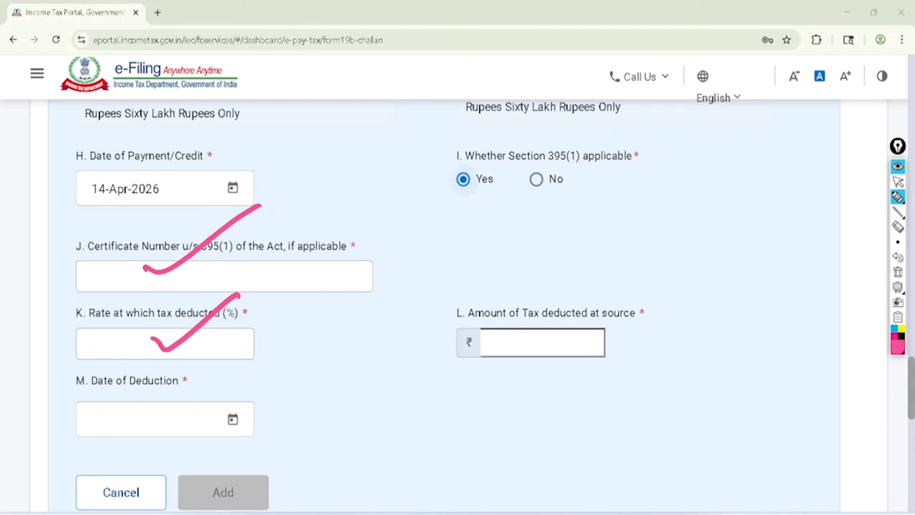
pyautogui.click(897, 181)
pyautogui.click(898, 271)
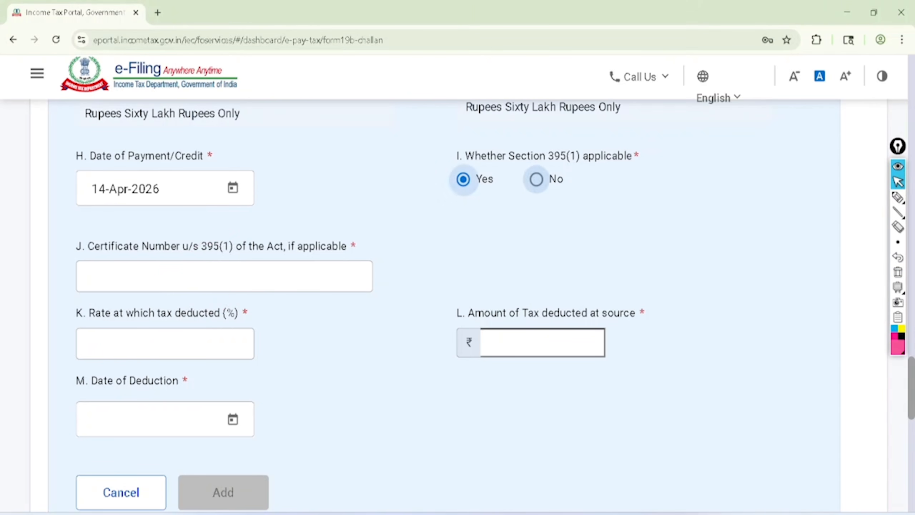
# Answer No to whether Section 395(1) is applicable and go to the tax deduction rate field
pyautogui.click(536, 179)
pyautogui.scroll(-3, 141, 241)
pyautogui.click(141, 241)
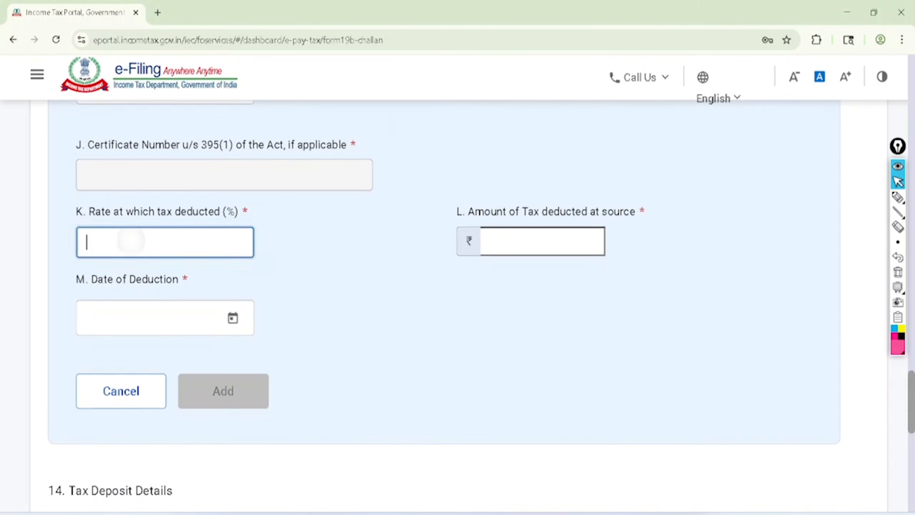
# Handwrite 1% in pink beside the Rate at which tax deducted field and circle it
pyautogui.click(897, 198)
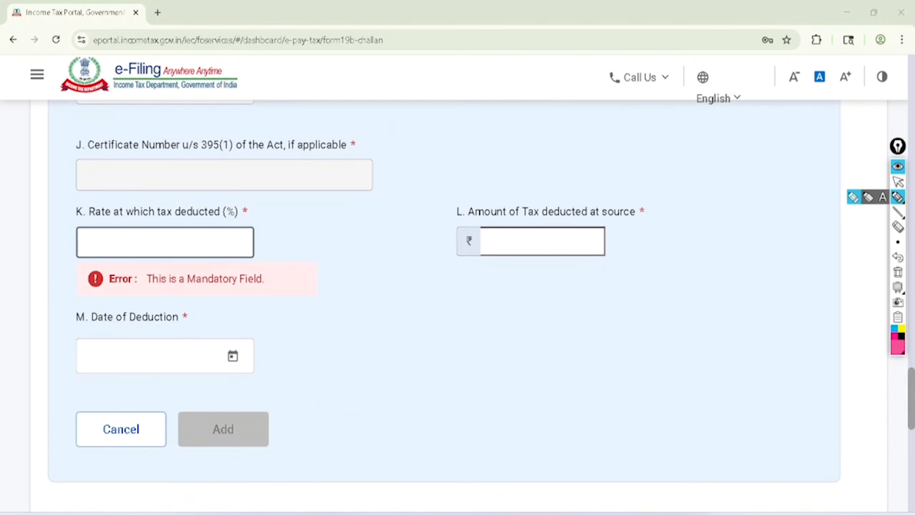
pyautogui.moveTo(274, 222); pyautogui.dragTo(287, 243)
pyautogui.click(288, 218)
pyautogui.moveTo(293, 199)
pyautogui.mouseDown()
pyautogui.moveTo(305, 224)
pyautogui.moveTo(330, 207)
pyautogui.mouseUp()
pyautogui.click(310, 205)
pyautogui.moveTo(301, 259); pyautogui.dragTo(323, 226)
pyautogui.moveTo(309, 165)
pyautogui.mouseDown()
pyautogui.moveTo(331, 166)
pyautogui.moveTo(280, 180)
pyautogui.mouseUp()
# Clear the pink marks and set the rate at which tax is deducted to 1%
pyautogui.click(898, 182)
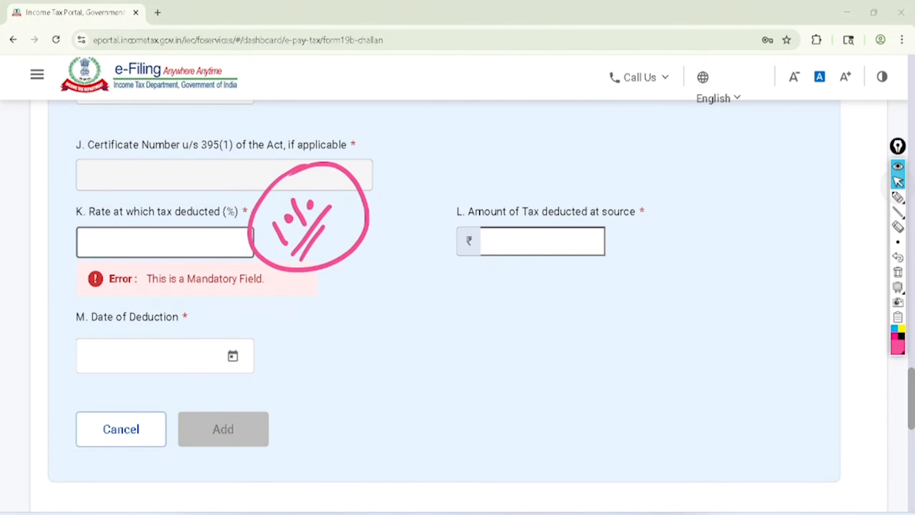
pyautogui.click(898, 272)
pyautogui.click(165, 242)
pyautogui.write('1')
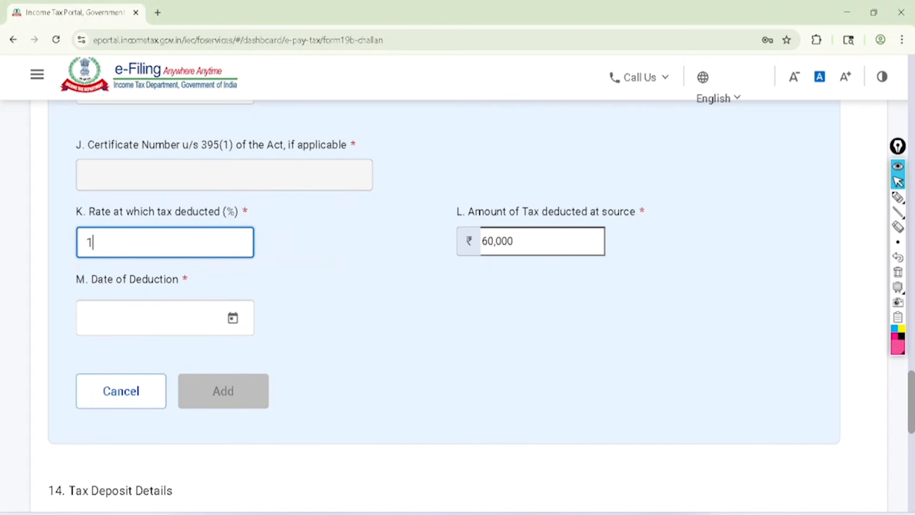
# Circle the Amount of Tax deducted at source field and the Date of Deduction label in pink, and clear the marks
pyautogui.click(897, 198)
pyautogui.moveTo(542, 185)
pyautogui.mouseDown()
pyautogui.moveTo(466, 205)
pyautogui.moveTo(568, 171)
pyautogui.moveTo(602, 195)
pyautogui.moveTo(551, 166)
pyautogui.mouseUp()
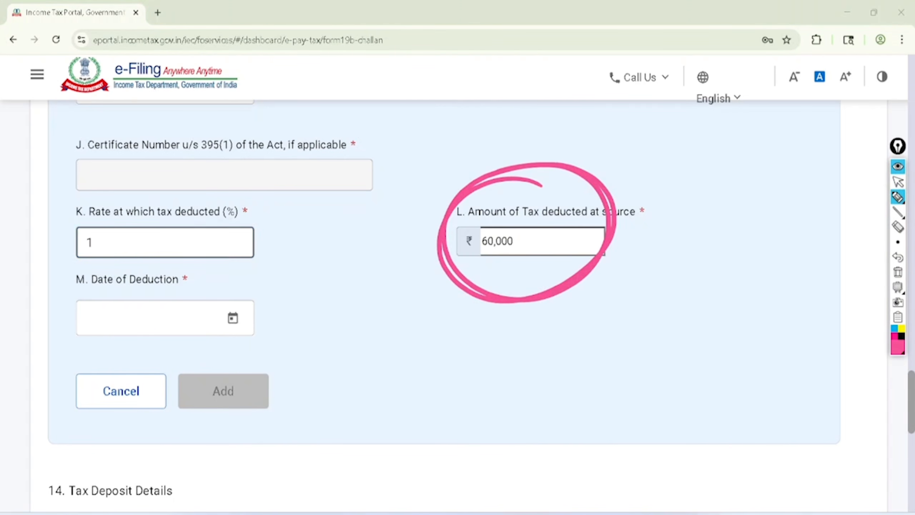
pyautogui.moveTo(68, 292)
pyautogui.mouseDown()
pyautogui.moveTo(108, 298)
pyautogui.moveTo(114, 262)
pyautogui.moveTo(71, 292)
pyautogui.mouseUp()
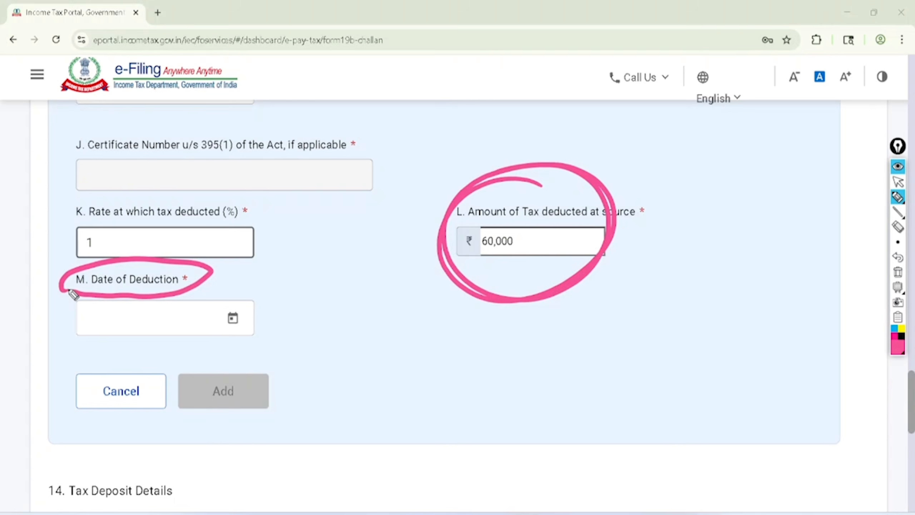
pyautogui.click(897, 272)
# Set the Date of Deduction to 14-Apr-2026 and add the transaction entry
pyautogui.click(232, 320)
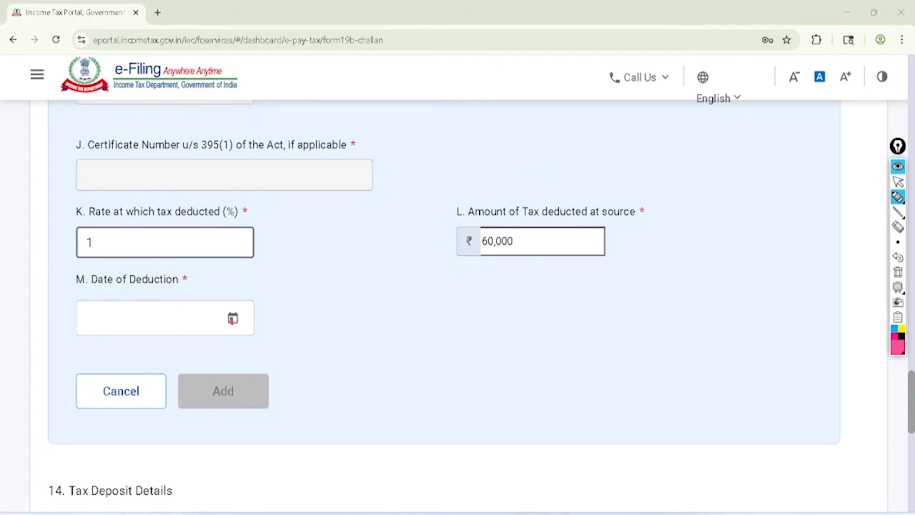
pyautogui.click(898, 182)
pyautogui.click(232, 318)
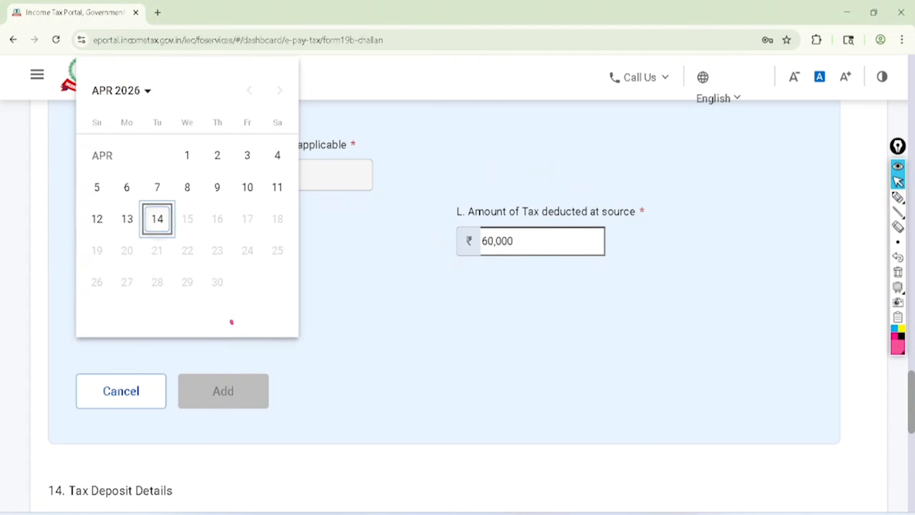
pyautogui.click(157, 218)
pyautogui.click(223, 390)
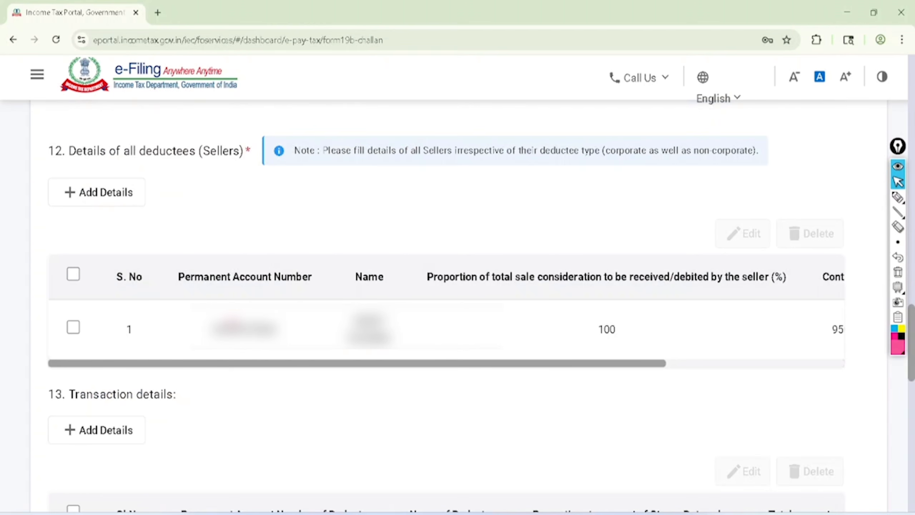
# Continue from the completed tax deposit details to the payment details stage
pyautogui.scroll(-15, 231, 322)
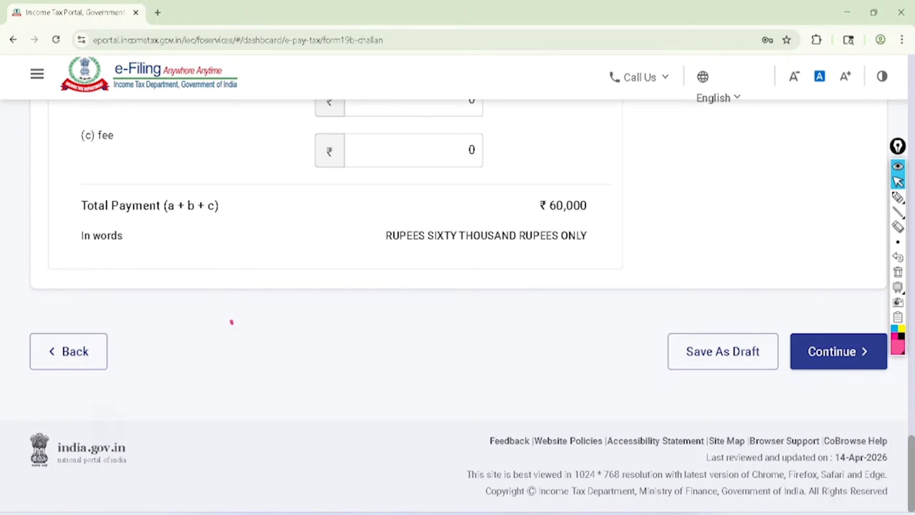
pyautogui.click(838, 351)
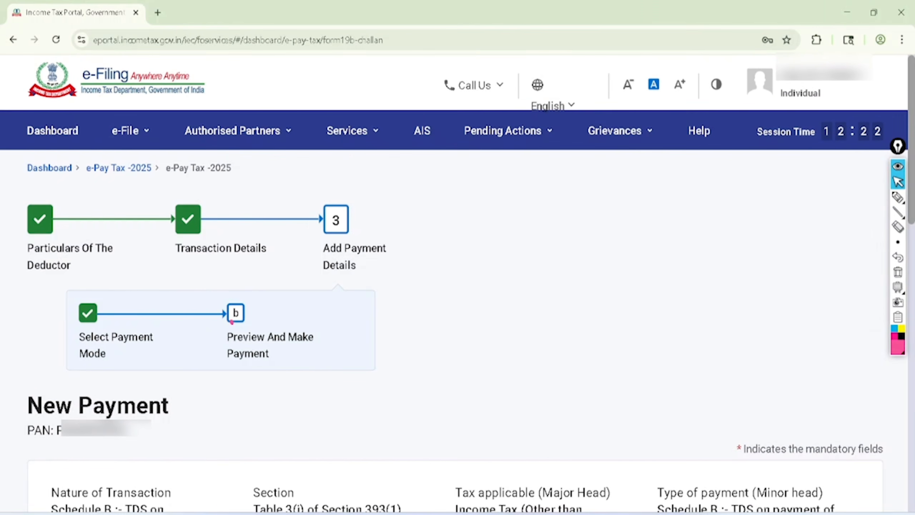
# Circle the Preview And Make Payment stage in pink
pyautogui.scroll(-5, 232, 321)
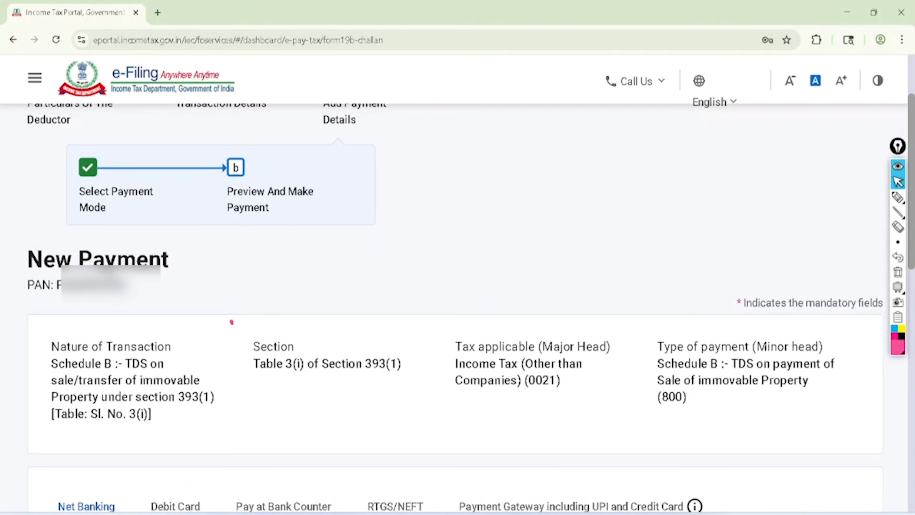
pyautogui.click(896, 198)
pyautogui.moveTo(307, 145)
pyautogui.mouseDown()
pyautogui.moveTo(242, 241)
pyautogui.moveTo(267, 144)
pyautogui.mouseUp()
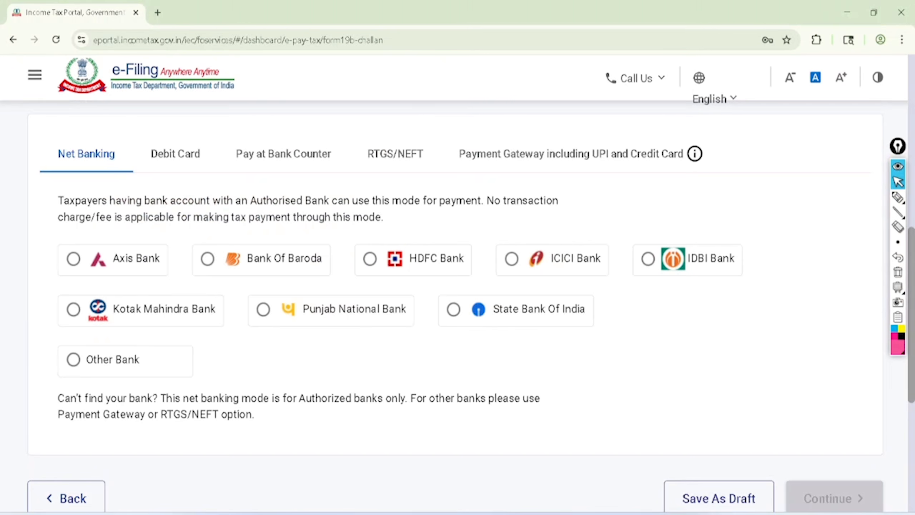
# Circle Net Banking and tick the Axis, Bank Of Baroda, HDFC, ICICI and IDBI bank options in pink
pyautogui.click(897, 198)
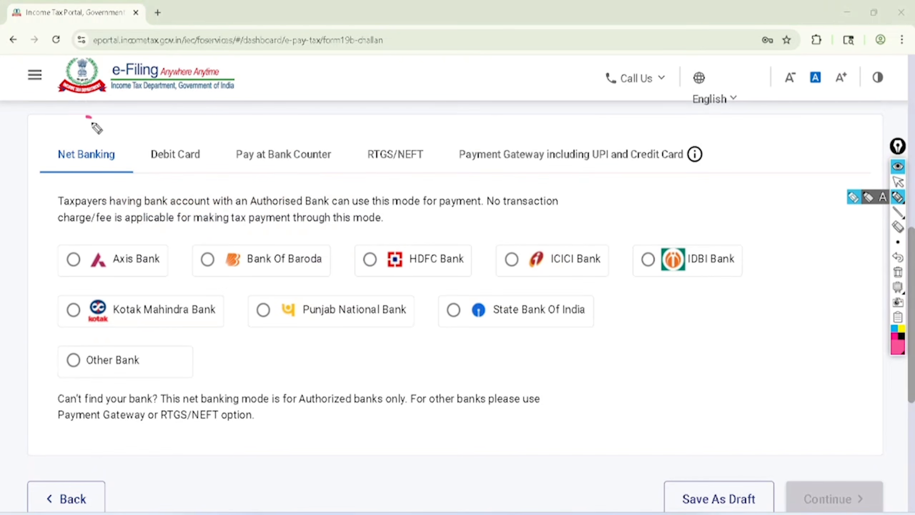
pyautogui.moveTo(96, 128)
pyautogui.mouseDown()
pyautogui.moveTo(94, 187)
pyautogui.moveTo(90, 122)
pyautogui.mouseUp()
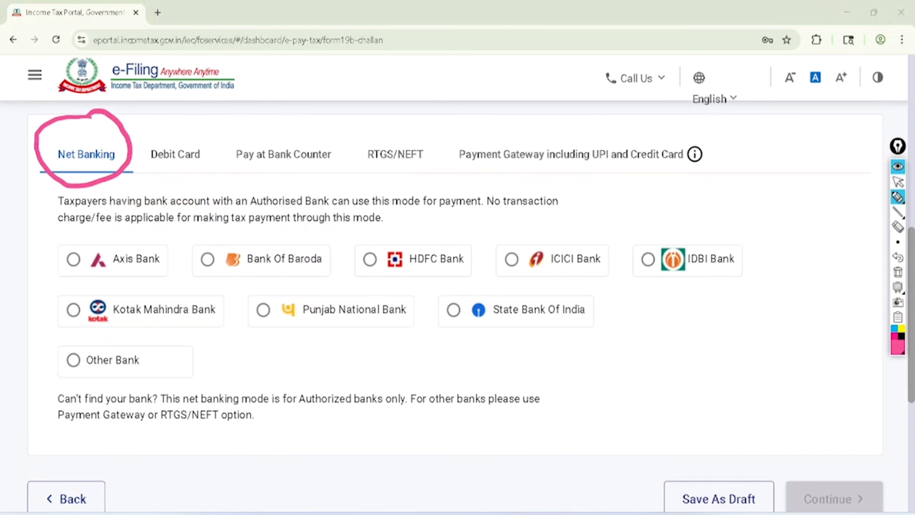
pyautogui.moveTo(114, 256); pyautogui.dragTo(174, 218)
pyautogui.moveTo(227, 249); pyautogui.dragTo(290, 202)
pyautogui.moveTo(374, 248); pyautogui.dragTo(432, 228)
pyautogui.moveTo(496, 246); pyautogui.dragTo(559, 223)
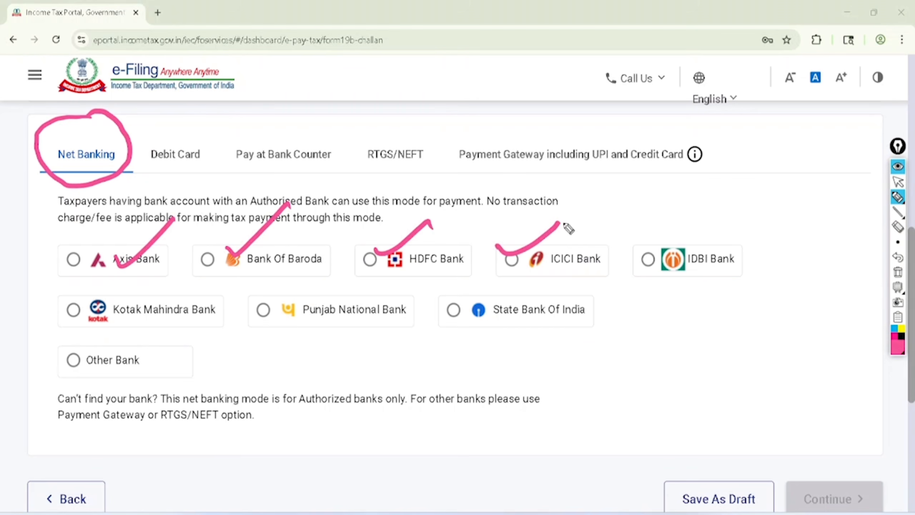
pyautogui.moveTo(620, 245); pyautogui.dragTo(670, 226)
# Mark the Debit Card and Pay at Bank Counter payment modes in pink and clear all marks
pyautogui.moveTo(160, 110)
pyautogui.mouseDown()
pyautogui.moveTo(212, 168)
pyautogui.moveTo(166, 128)
pyautogui.mouseUp()
pyautogui.moveTo(296, 115)
pyautogui.mouseDown()
pyautogui.moveTo(209, 150)
pyautogui.moveTo(312, 117)
pyautogui.moveTo(290, 123)
pyautogui.mouseUp()
pyautogui.click(898, 271)
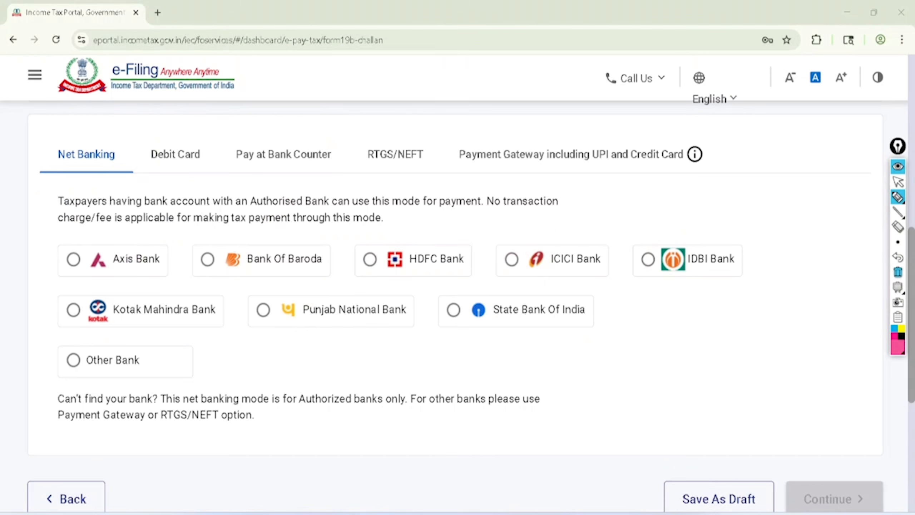
# Choose Pay at Bank Counter as the payment mode and bring up its payment options
pyautogui.click(898, 181)
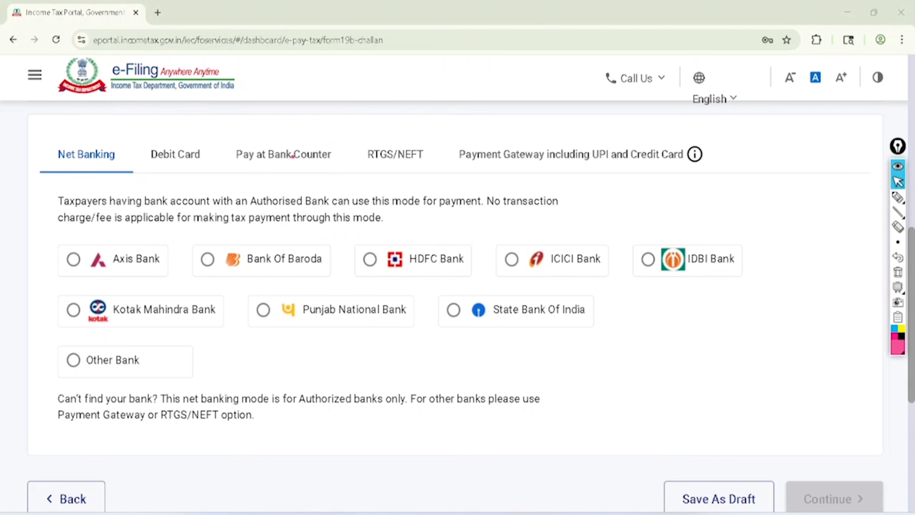
pyautogui.click(283, 155)
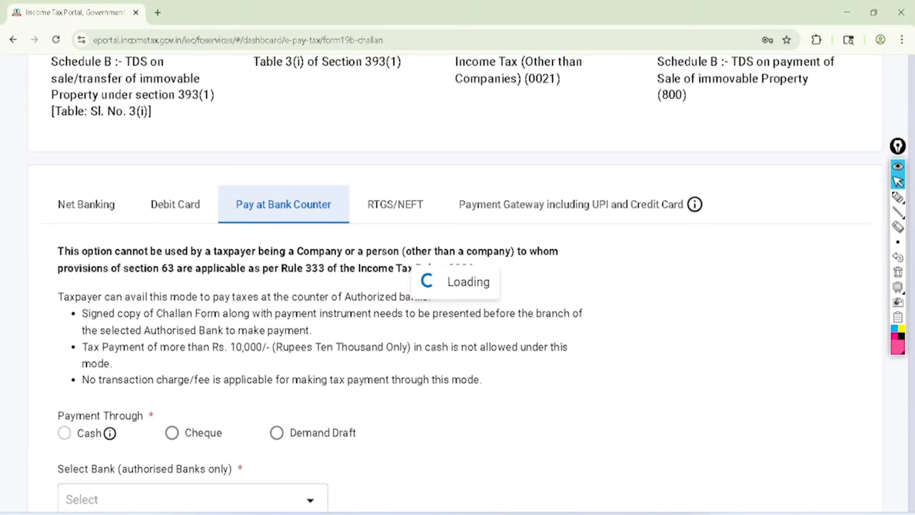
pyautogui.scroll(-1, 284, 154)
pyautogui.scroll(-1, 444, 308)
# Circle the Rs. 10,000/- cash limit in pink and draw a cross above the words stating cash is not allowed
pyautogui.click(898, 198)
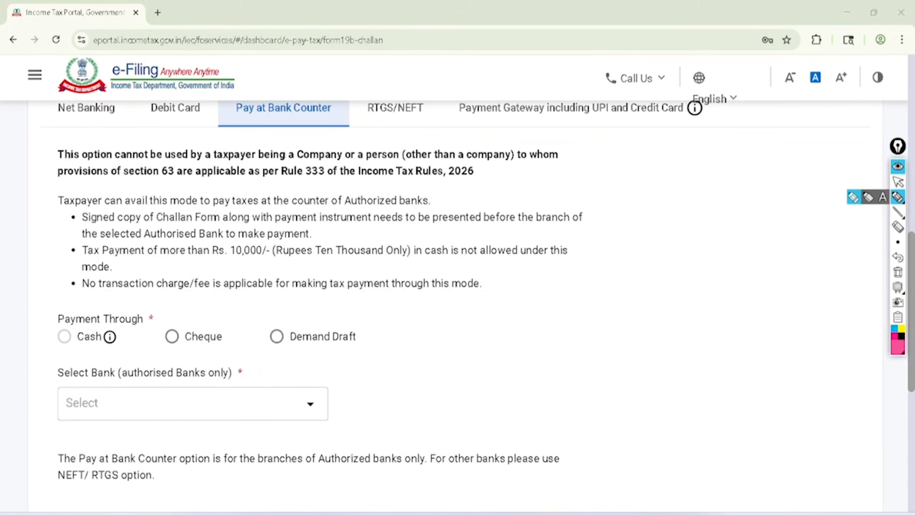
pyautogui.moveTo(213, 268)
pyautogui.mouseDown()
pyautogui.moveTo(440, 252)
pyautogui.moveTo(226, 233)
pyautogui.moveTo(227, 270)
pyautogui.mouseUp()
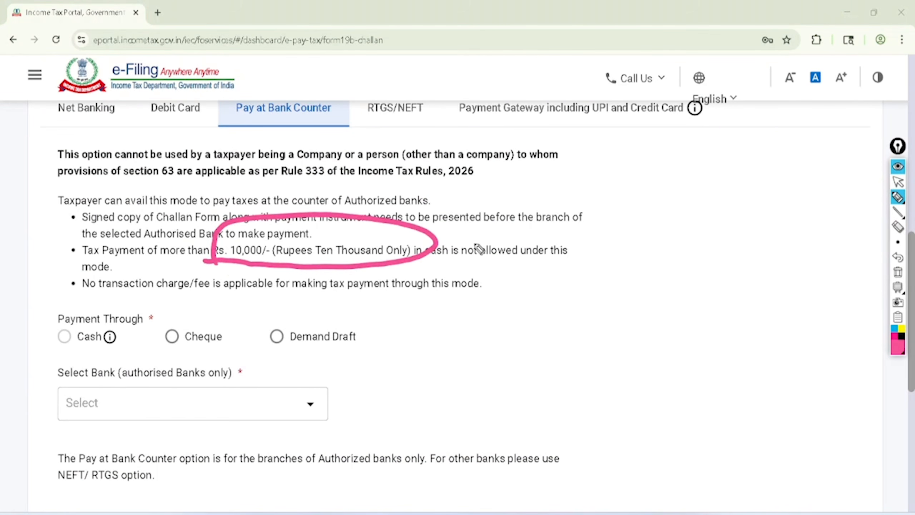
pyautogui.moveTo(550, 201); pyautogui.dragTo(542, 242)
pyautogui.moveTo(519, 206); pyautogui.dragTo(566, 238)
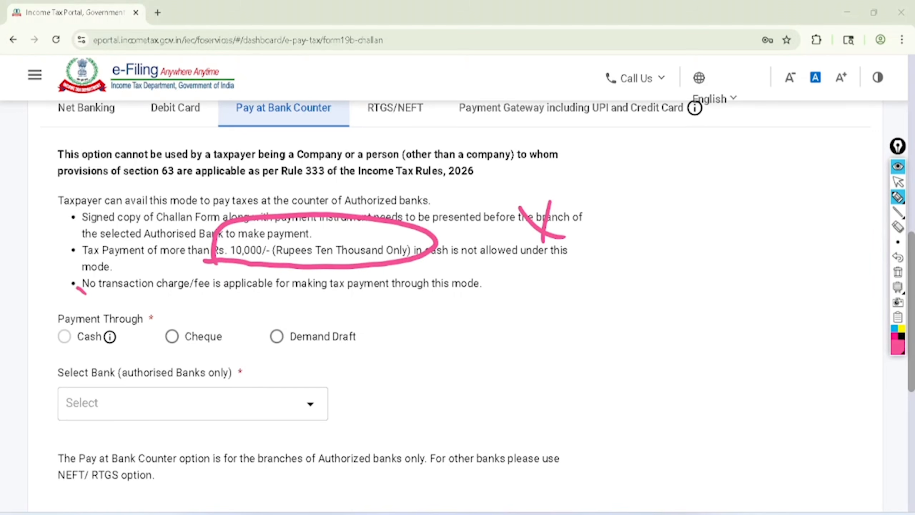
# Circle the Cash option, tick the Cheque and Demand Draft options in pink, and clear all marks
pyautogui.moveTo(77, 287)
pyautogui.mouseDown()
pyautogui.moveTo(139, 355)
pyautogui.moveTo(45, 324)
pyautogui.mouseUp()
pyautogui.moveTo(167, 329); pyautogui.dragTo(243, 289)
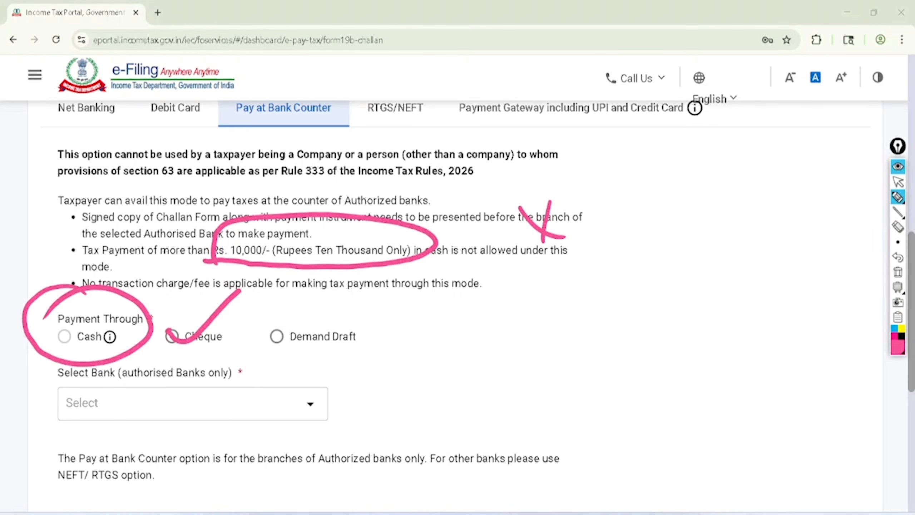
pyautogui.moveTo(265, 326)
pyautogui.mouseDown()
pyautogui.moveTo(276, 332)
pyautogui.moveTo(347, 275)
pyautogui.mouseUp()
pyautogui.hotkey('ctrl', 'shift', '2')
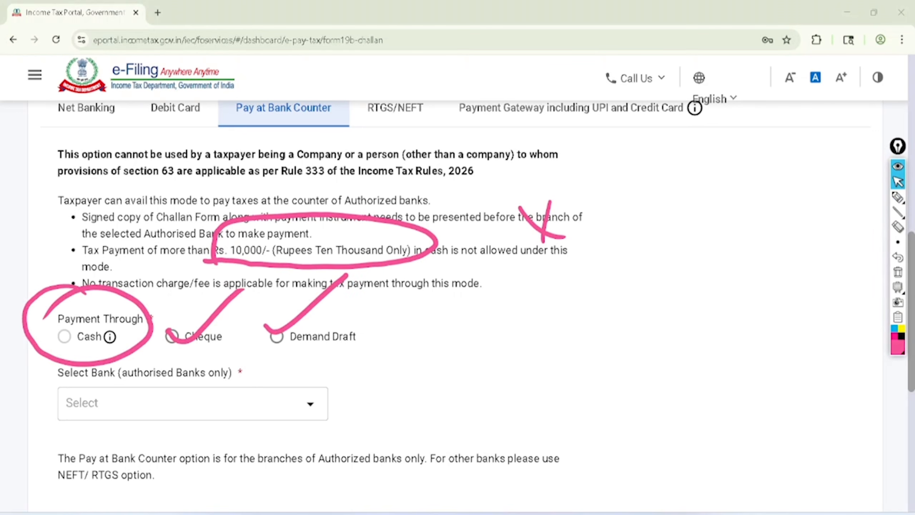
pyautogui.click(898, 272)
# Set the payment to go through Cheque and select City Union Bank Limited as the authorised bank
pyautogui.click(172, 336)
pyautogui.scroll(-3, 91, 306)
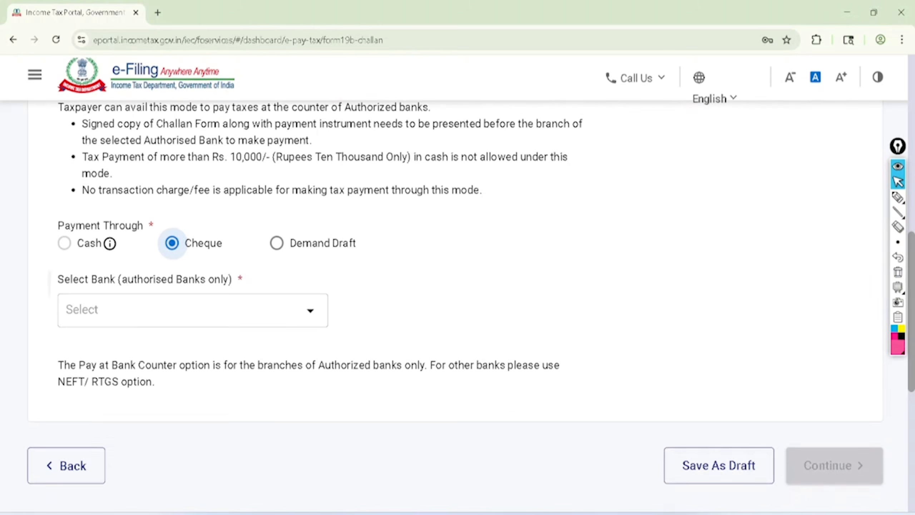
pyautogui.click(92, 305)
pyautogui.scroll(-3, 144, 180)
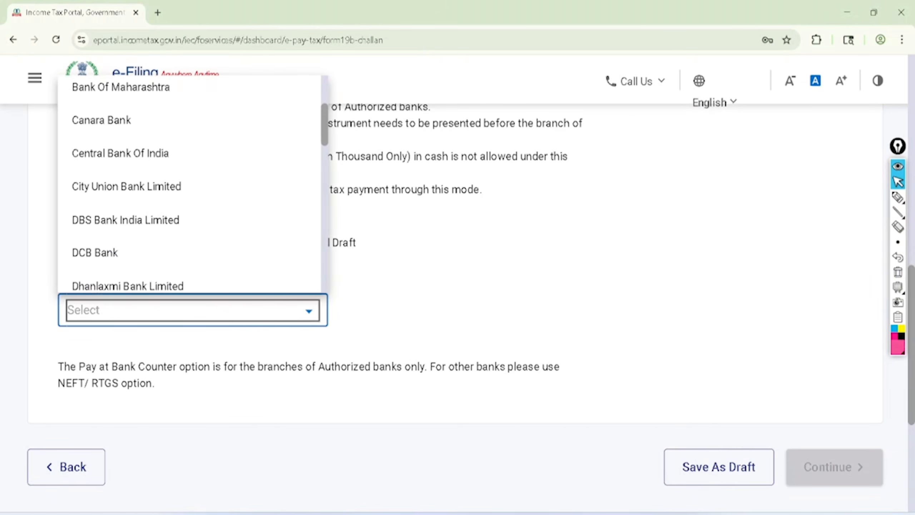
pyautogui.click(127, 183)
pyautogui.scroll(-1, 454, 281)
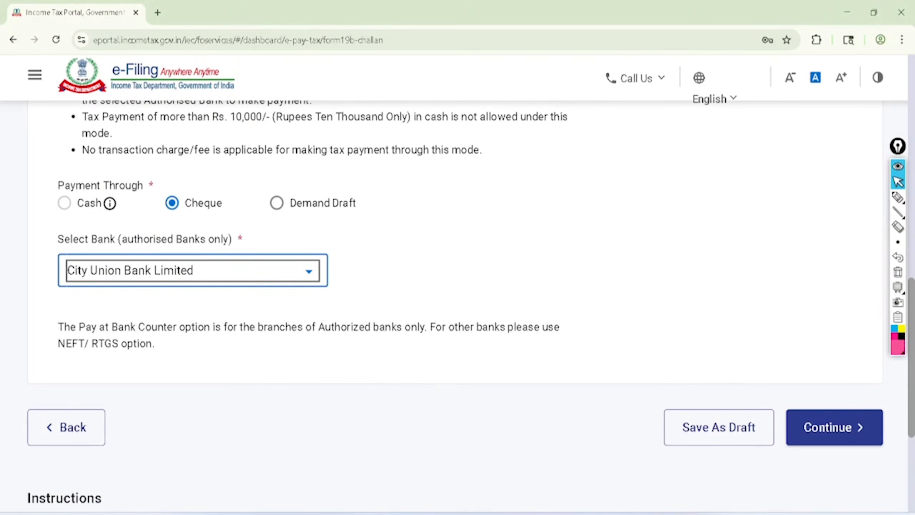
pyautogui.scroll(4, 454, 281)
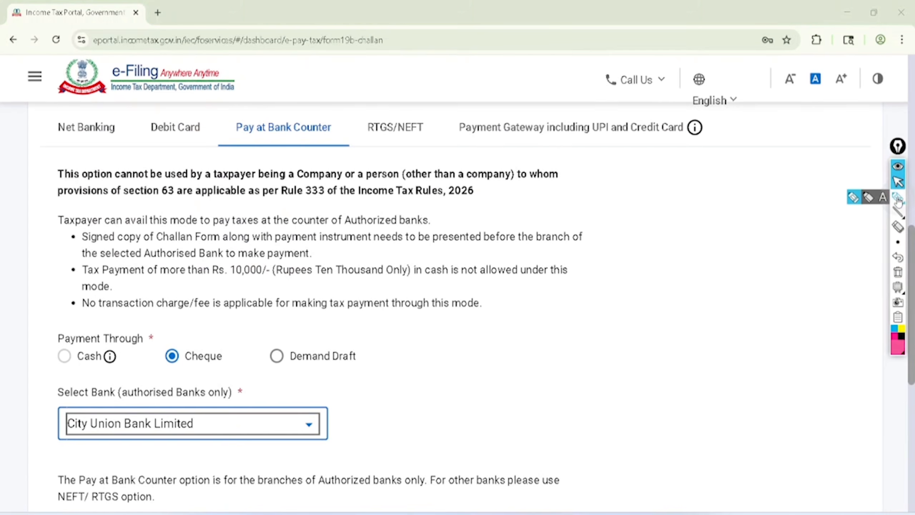
# Mark the RTGS/NEFT payment mode in pink and clear the mark
pyautogui.click(899, 199)
pyautogui.moveTo(468, 136)
pyautogui.mouseDown()
pyautogui.moveTo(690, 149)
pyautogui.moveTo(466, 114)
pyautogui.moveTo(457, 145)
pyautogui.mouseUp()
pyautogui.click(898, 184)
pyautogui.click(898, 272)
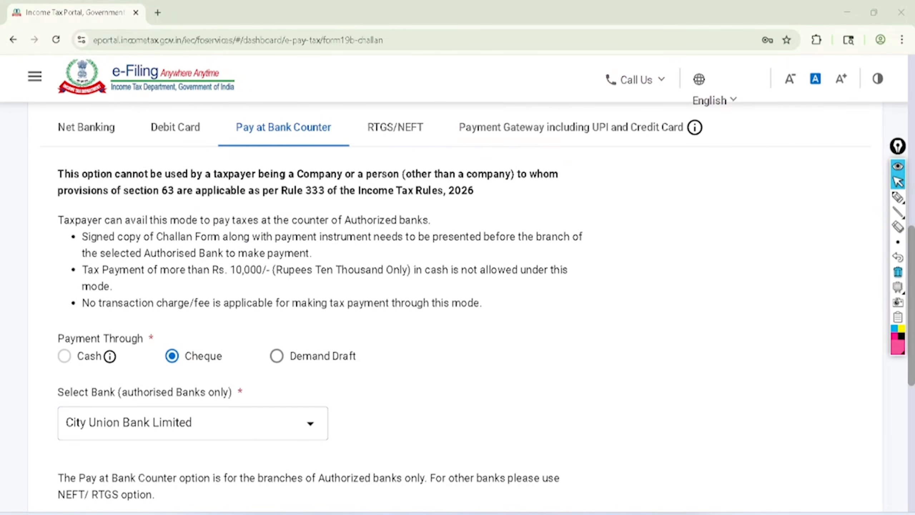
# Choose Payment Gateway including UPI and Credit Card as the payment mode and bring up its bank options
pyautogui.click(571, 126)
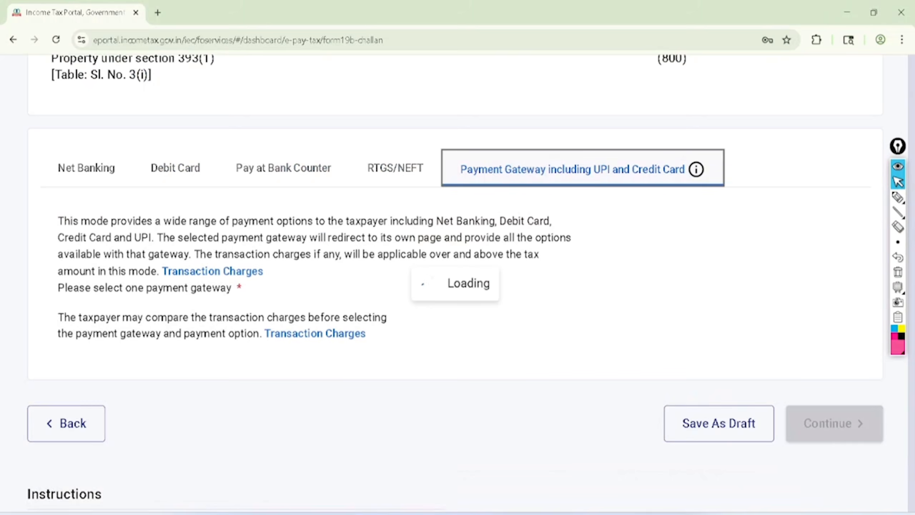
pyautogui.scroll(-2, 825, 226)
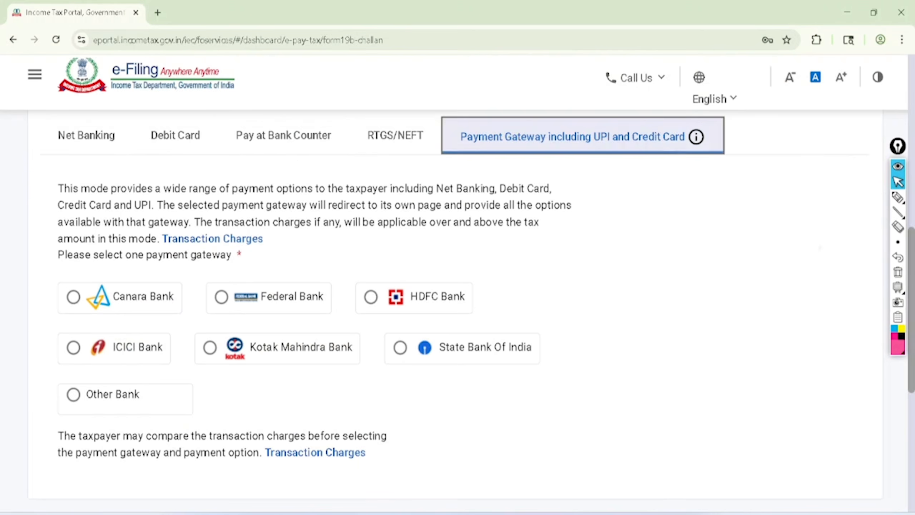
# Tick the six named bank gateways in pink, from Canara Bank to State Bank Of India, and undo the last tick
pyautogui.click(898, 197)
pyautogui.moveTo(127, 233); pyautogui.dragTo(218, 171)
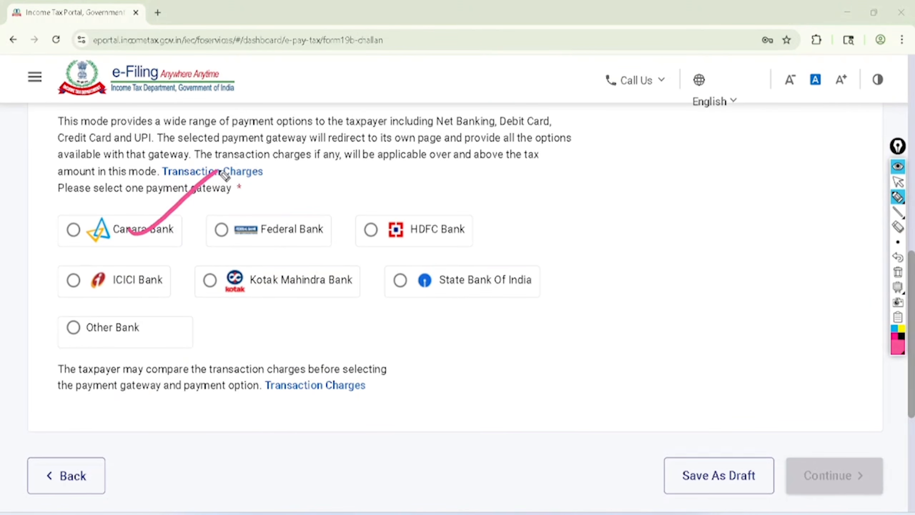
pyautogui.moveTo(248, 218); pyautogui.dragTo(336, 163)
pyautogui.moveTo(386, 202); pyautogui.dragTo(461, 145)
pyautogui.moveTo(137, 285); pyautogui.dragTo(217, 247)
pyautogui.moveTo(258, 277); pyautogui.dragTo(342, 245)
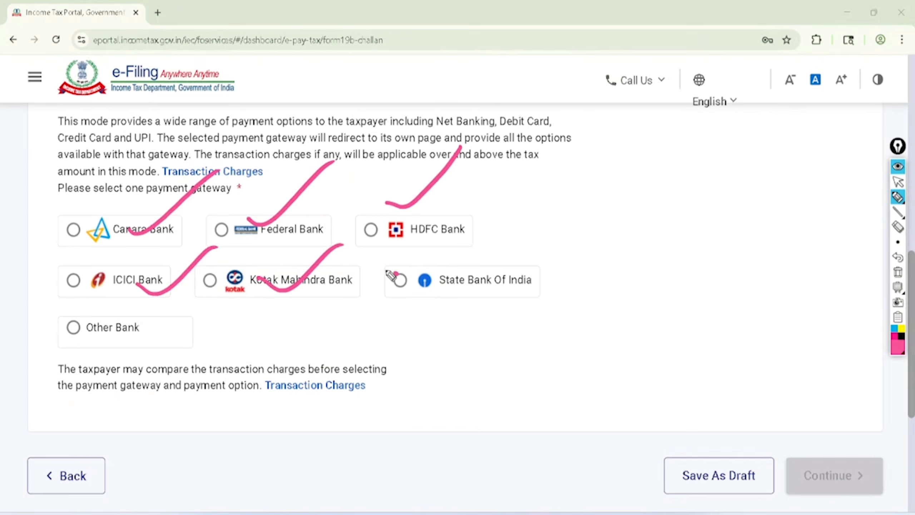
pyautogui.moveTo(395, 273); pyautogui.dragTo(461, 248)
pyautogui.click(898, 182)
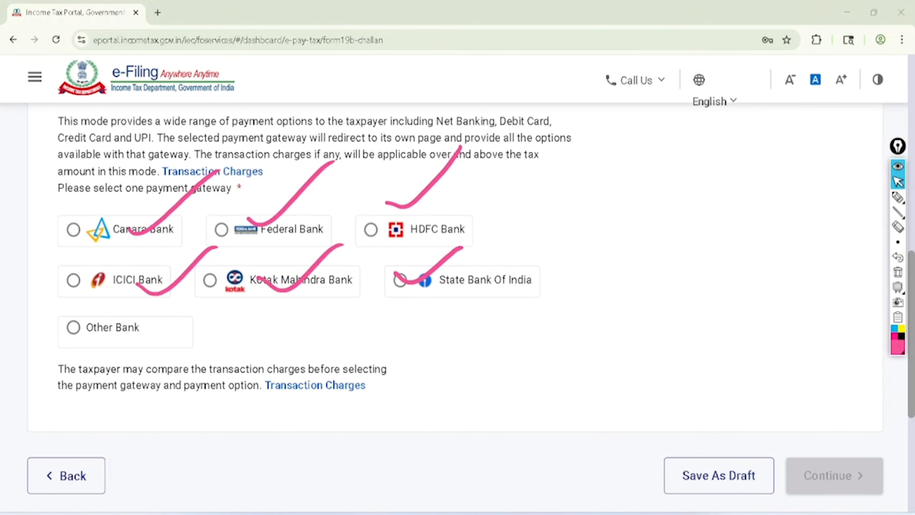
pyautogui.click(898, 257)
# Select State Bank Of India as the payment gateway, clear the pink marks, and continue to the payment preview
pyautogui.click(400, 280)
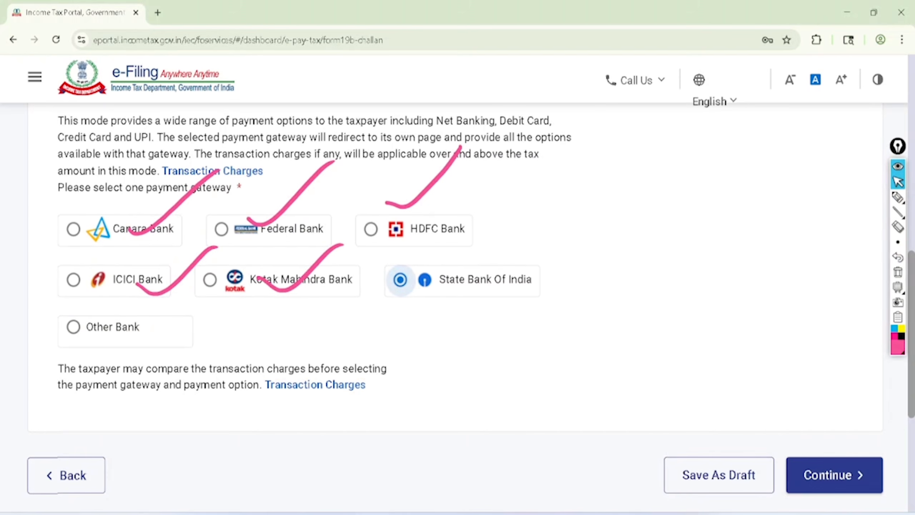
pyautogui.click(897, 272)
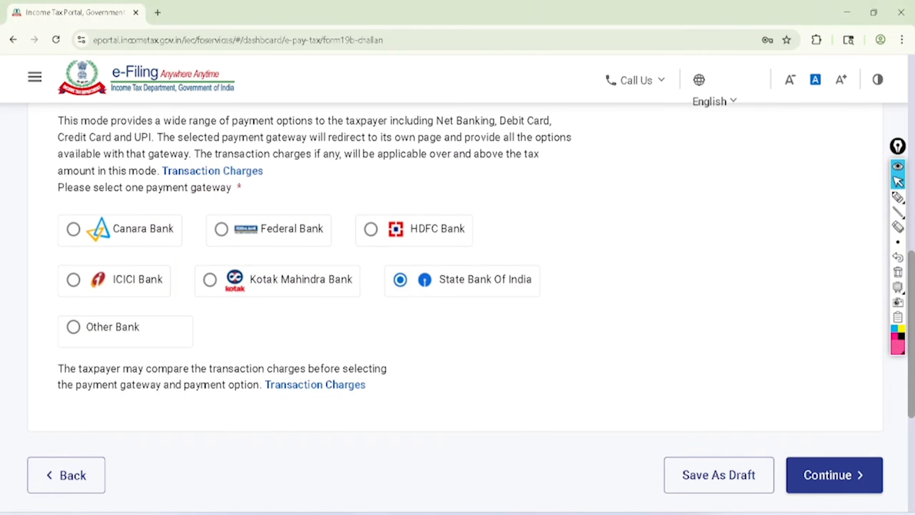
pyautogui.scroll(-2, 457, 288)
pyautogui.click(833, 411)
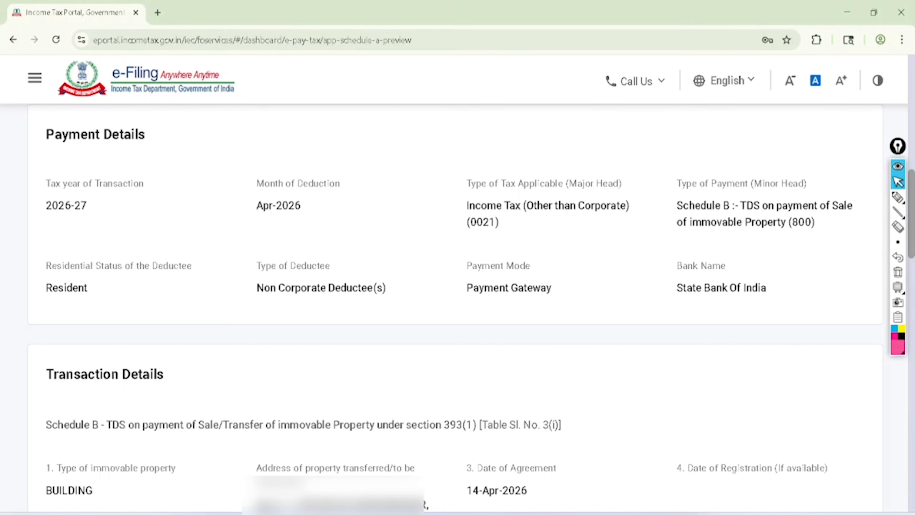
# Choose to pay now from the preview, agree to the terms and conditions, and submit the payment to the bank
pyautogui.scroll(-15, 457, 289)
pyautogui.click(840, 361)
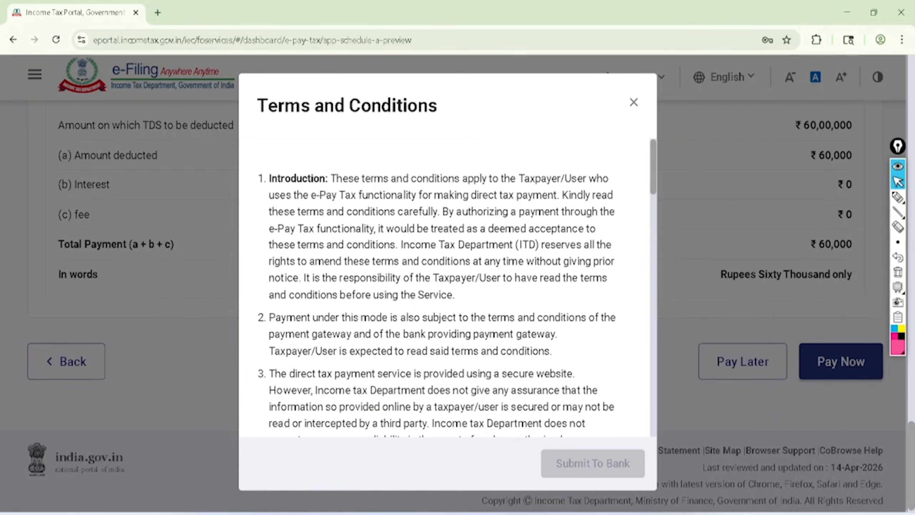
pyautogui.scroll(-15, 447, 289)
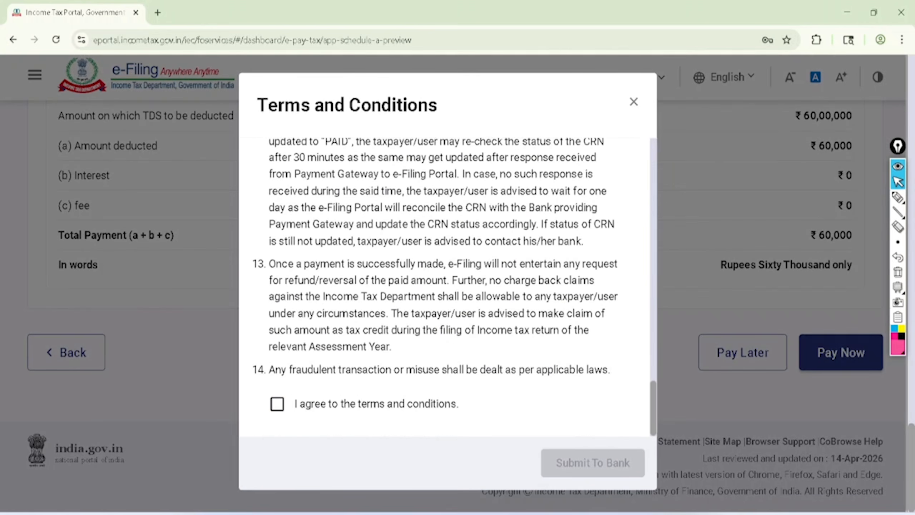
pyautogui.click(277, 404)
pyautogui.click(594, 463)
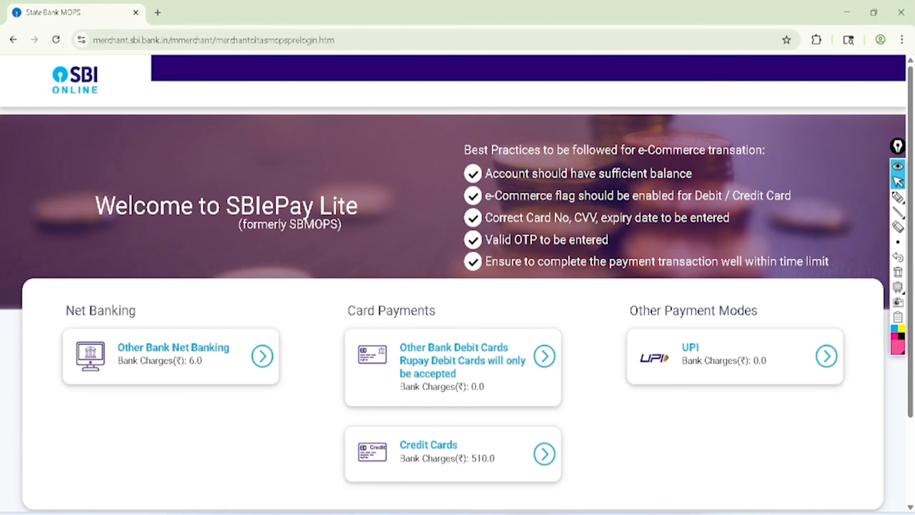
# Circle the UPI option in pink, tick the credit card, debit card and net banking options, and clear all marks
pyautogui.click(898, 197)
pyautogui.moveTo(725, 288)
pyautogui.mouseDown()
pyautogui.moveTo(639, 392)
pyautogui.moveTo(679, 275)
pyautogui.mouseUp()
pyautogui.moveTo(329, 463); pyautogui.dragTo(421, 429)
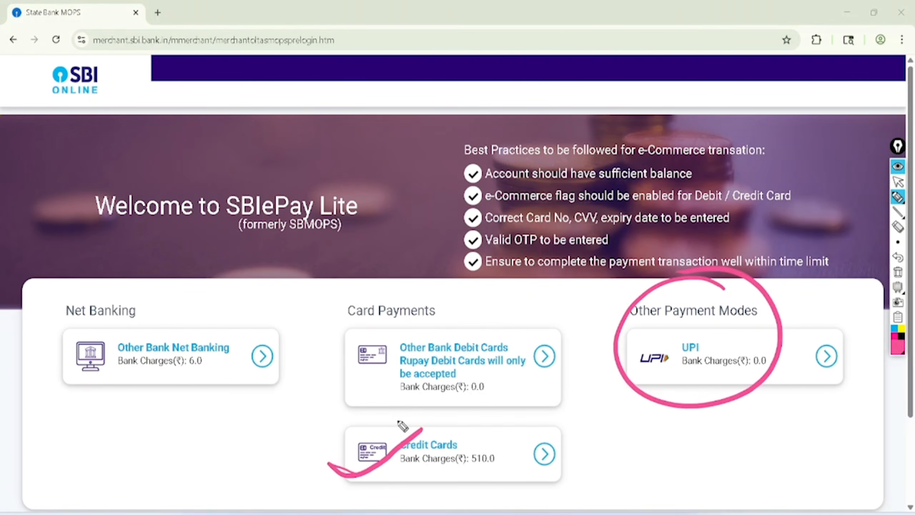
pyautogui.moveTo(333, 364); pyautogui.dragTo(430, 299)
pyautogui.moveTo(141, 387); pyautogui.dragTo(257, 308)
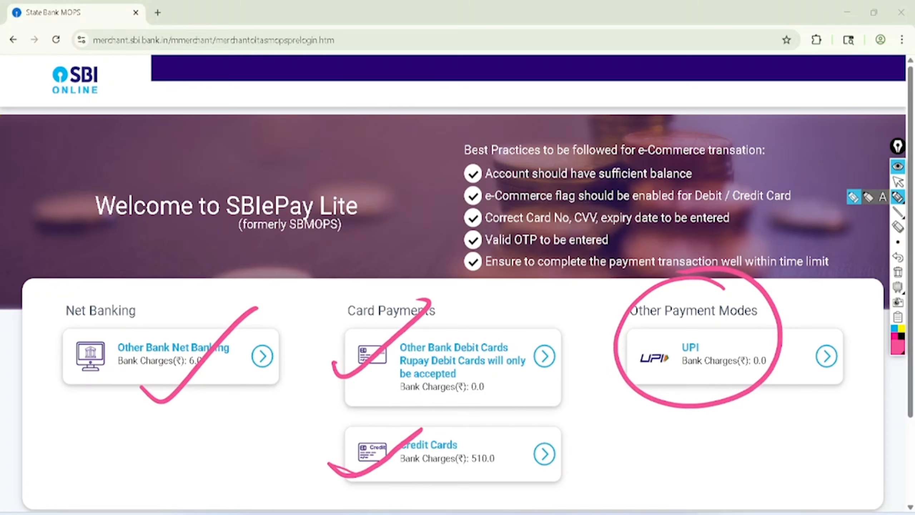
pyautogui.click(898, 272)
pyautogui.click(898, 182)
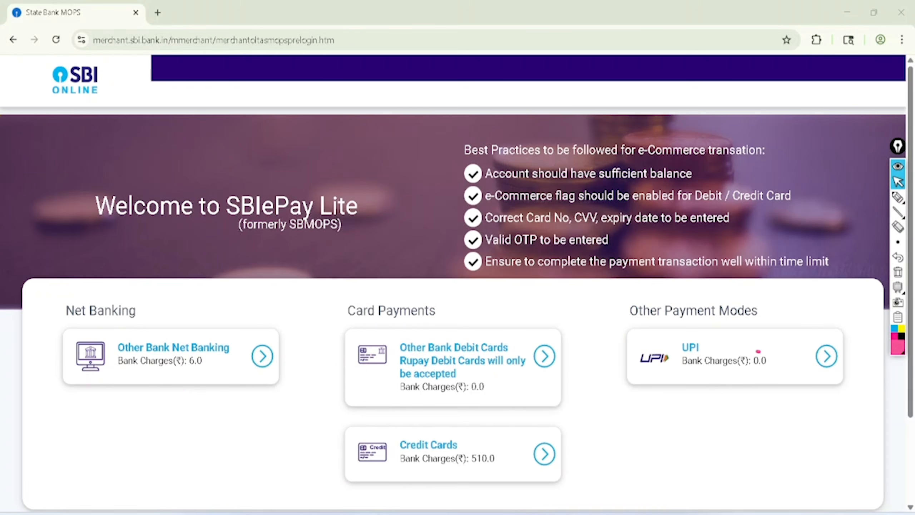
# Choose UPI as the SBI ePay Lite payment method and confirm the transaction details to generate the QR code
pyautogui.click(764, 354)
pyautogui.scroll(-10, 758, 352)
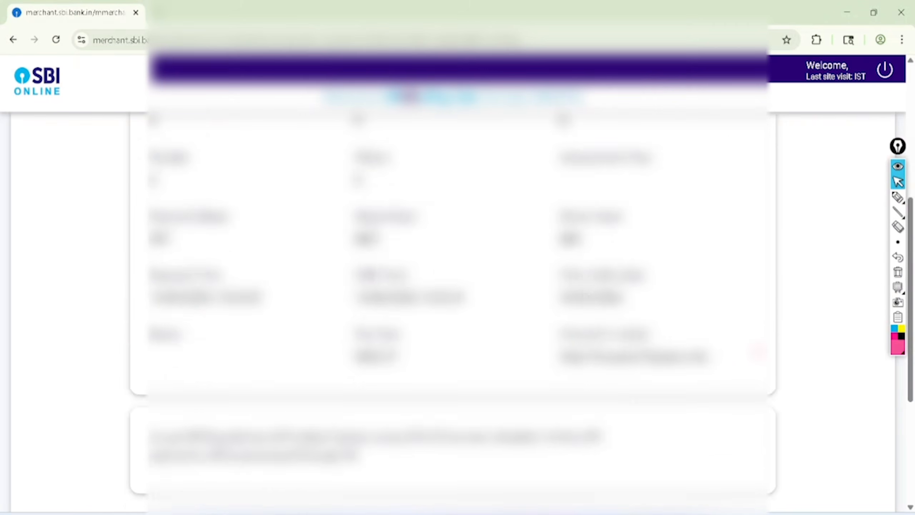
pyautogui.click(375, 305)
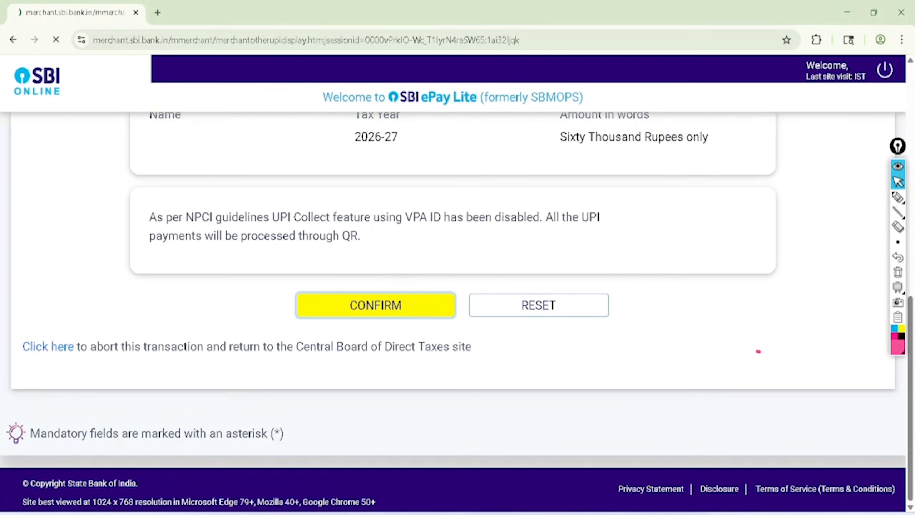
pyautogui.scroll(-7, 759, 352)
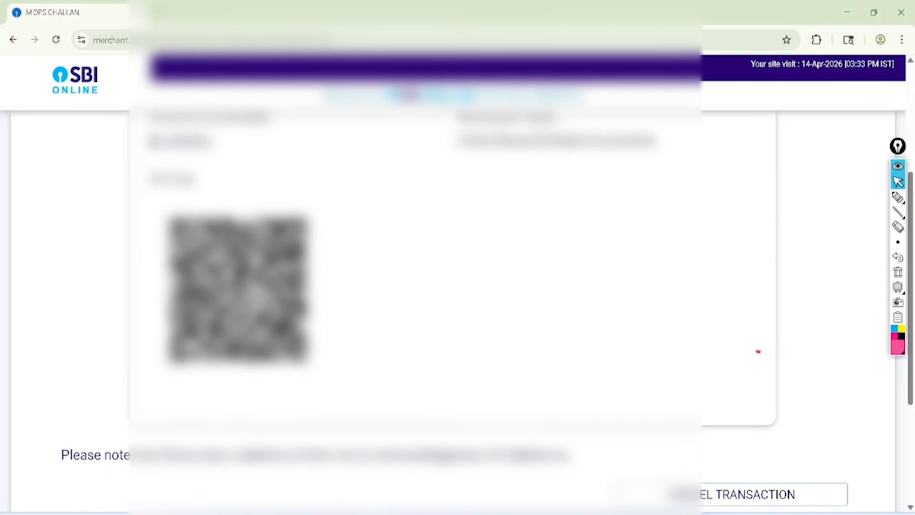
# Circle the QR code in pink, handwrite "Scan Challan Pay Bank" beside it, underline Pay and Bank, and circle Bank
pyautogui.moveTo(239, 127)
pyautogui.mouseDown()
pyautogui.moveTo(209, 352)
pyautogui.moveTo(168, 141)
pyautogui.mouseUp()
pyautogui.moveTo(374, 149)
pyautogui.mouseDown()
pyautogui.moveTo(388, 167)
pyautogui.moveTo(431, 124)
pyautogui.moveTo(417, 213)
pyautogui.moveTo(440, 167)
pyautogui.moveTo(501, 118)
pyautogui.mouseUp()
pyautogui.moveTo(445, 216)
pyautogui.mouseDown()
pyautogui.moveTo(464, 211)
pyautogui.moveTo(484, 184)
pyautogui.moveTo(490, 196)
pyautogui.mouseUp()
pyautogui.moveTo(452, 240); pyautogui.dragTo(505, 197)
pyautogui.moveTo(462, 254); pyautogui.dragTo(500, 218)
pyautogui.moveTo(468, 279)
pyautogui.mouseDown()
pyautogui.moveTo(481, 295)
pyautogui.moveTo(567, 210)
pyautogui.moveTo(509, 293)
pyautogui.mouseUp()
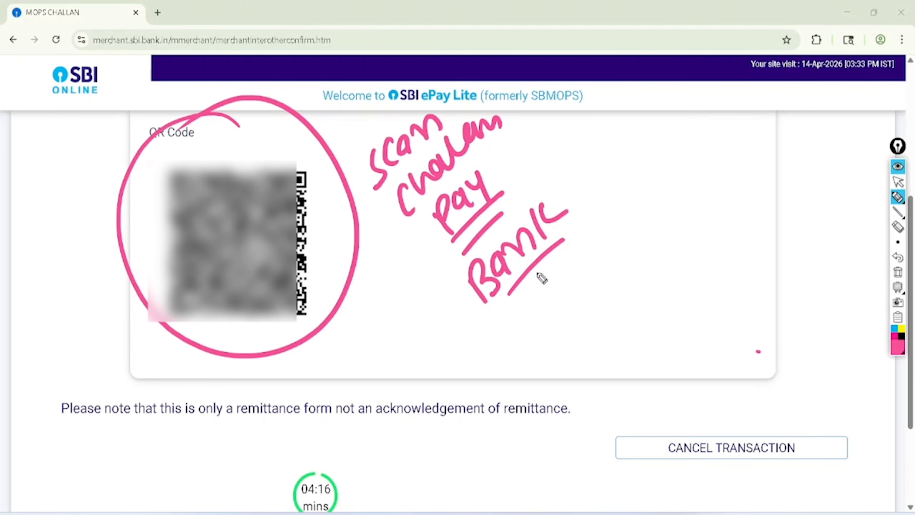
pyautogui.moveTo(568, 257); pyautogui.dragTo(514, 309)
pyautogui.moveTo(575, 166)
pyautogui.mouseDown()
pyautogui.moveTo(482, 348)
pyautogui.moveTo(511, 175)
pyautogui.mouseUp()
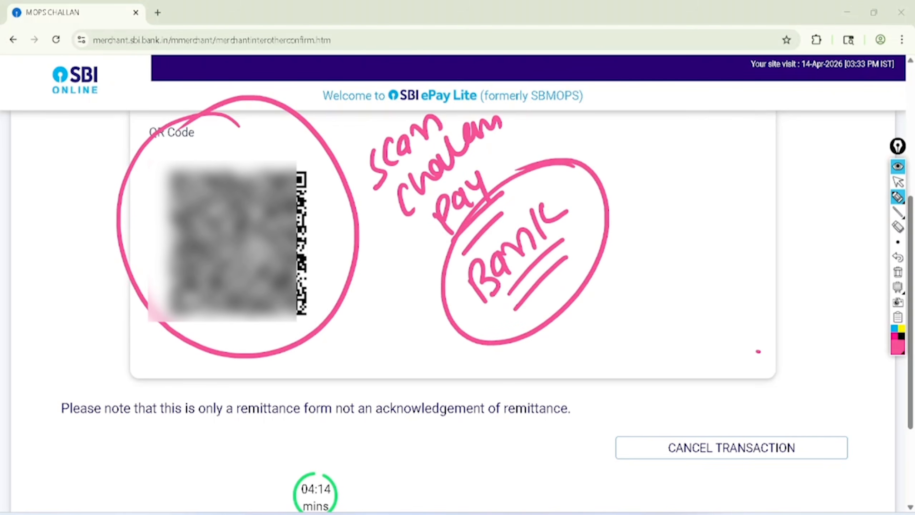